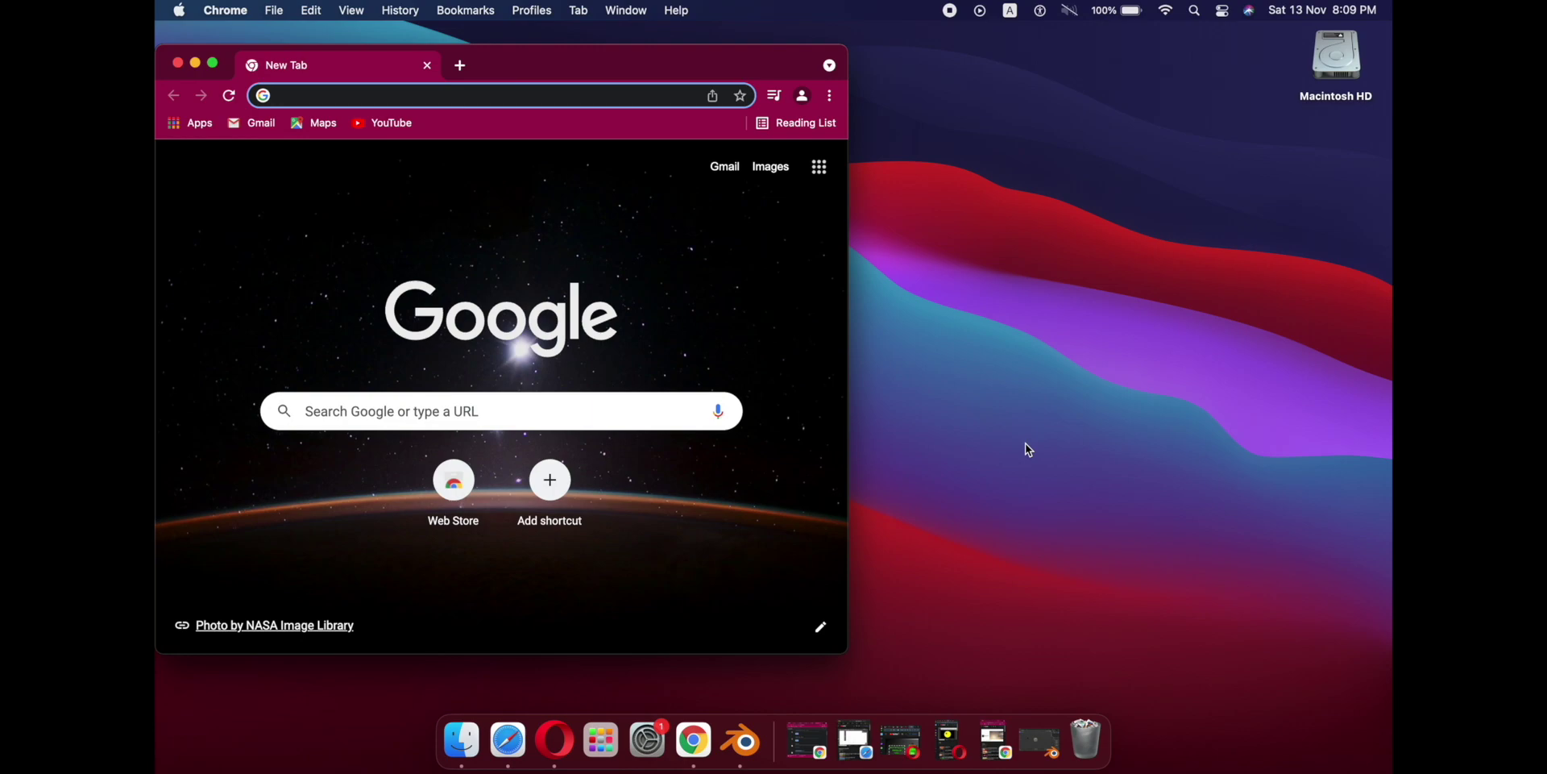
Step: Search Google for turbosquid in a maximized browser window and open the TurboSquid website
left_click(212, 64)
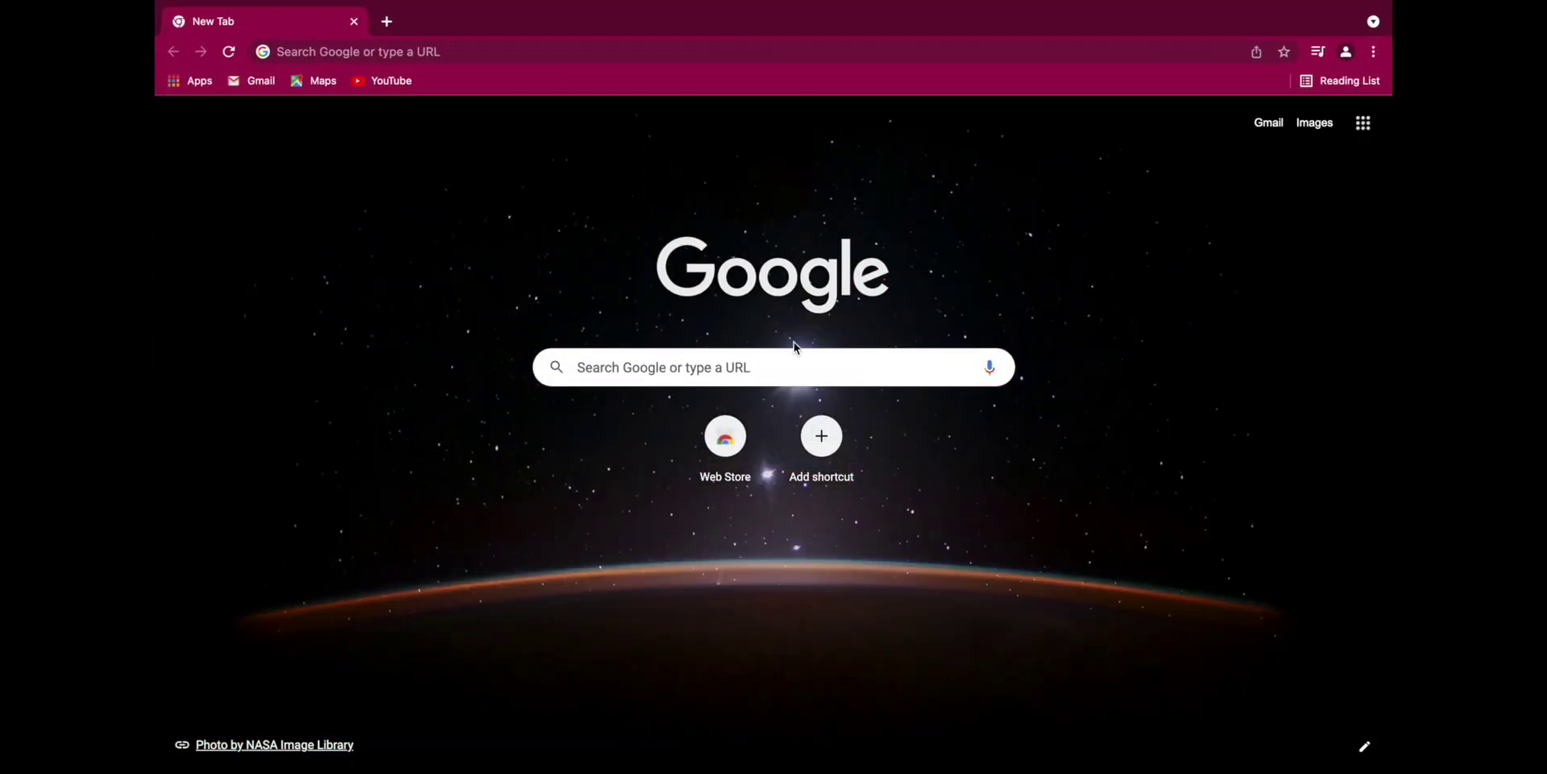
left_click(815, 356)
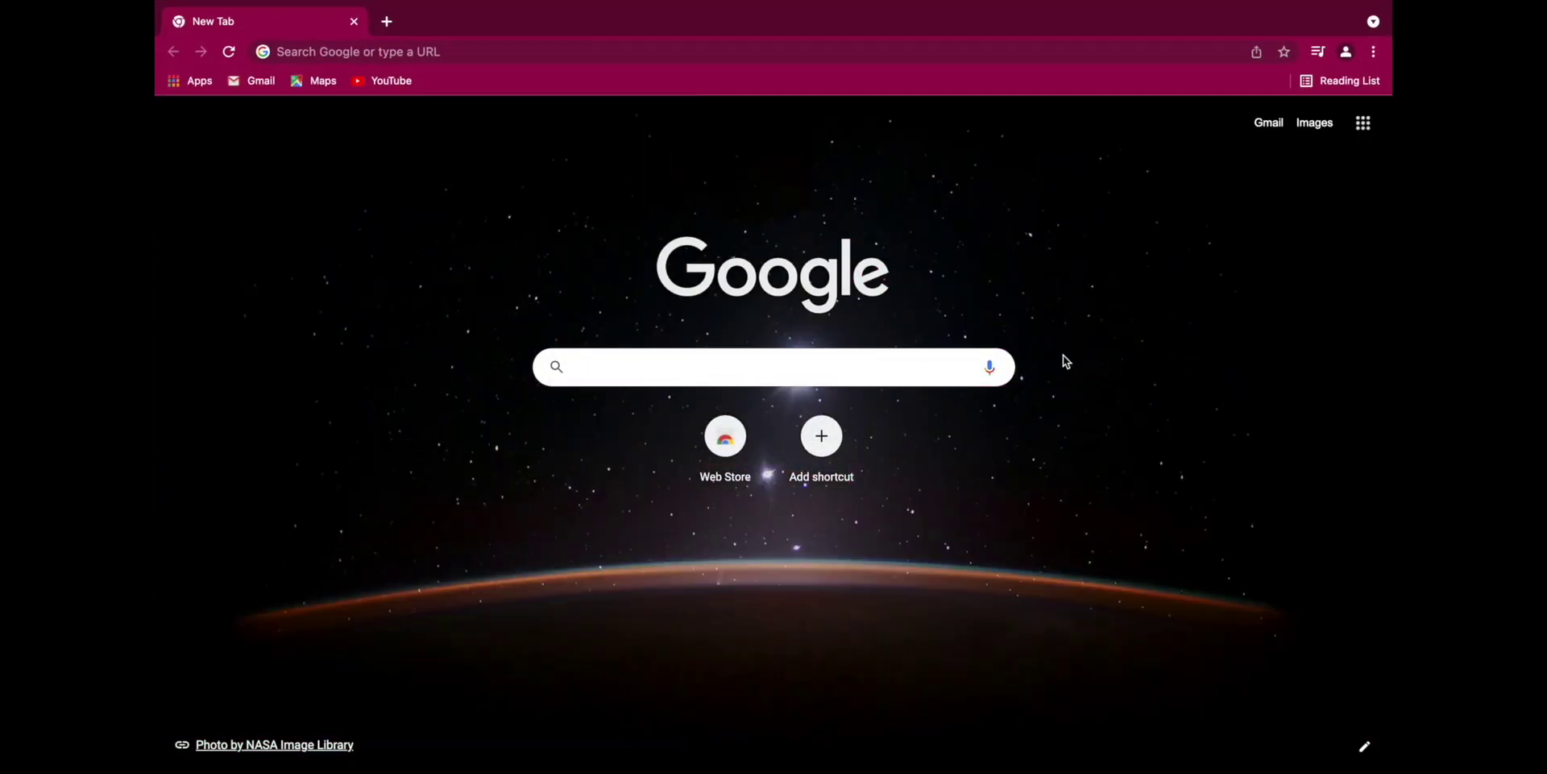
type("tur")
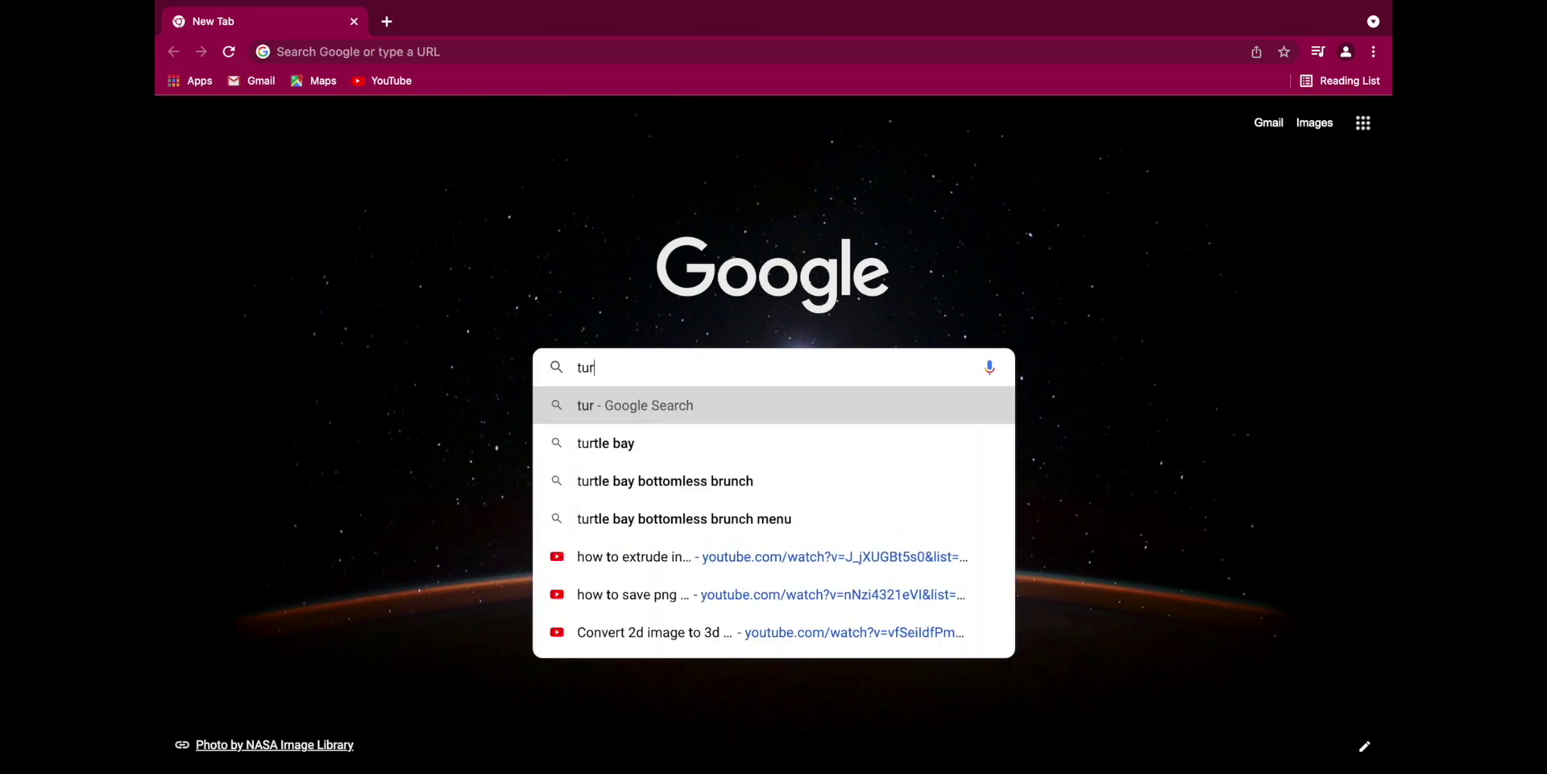
type("bosqu")
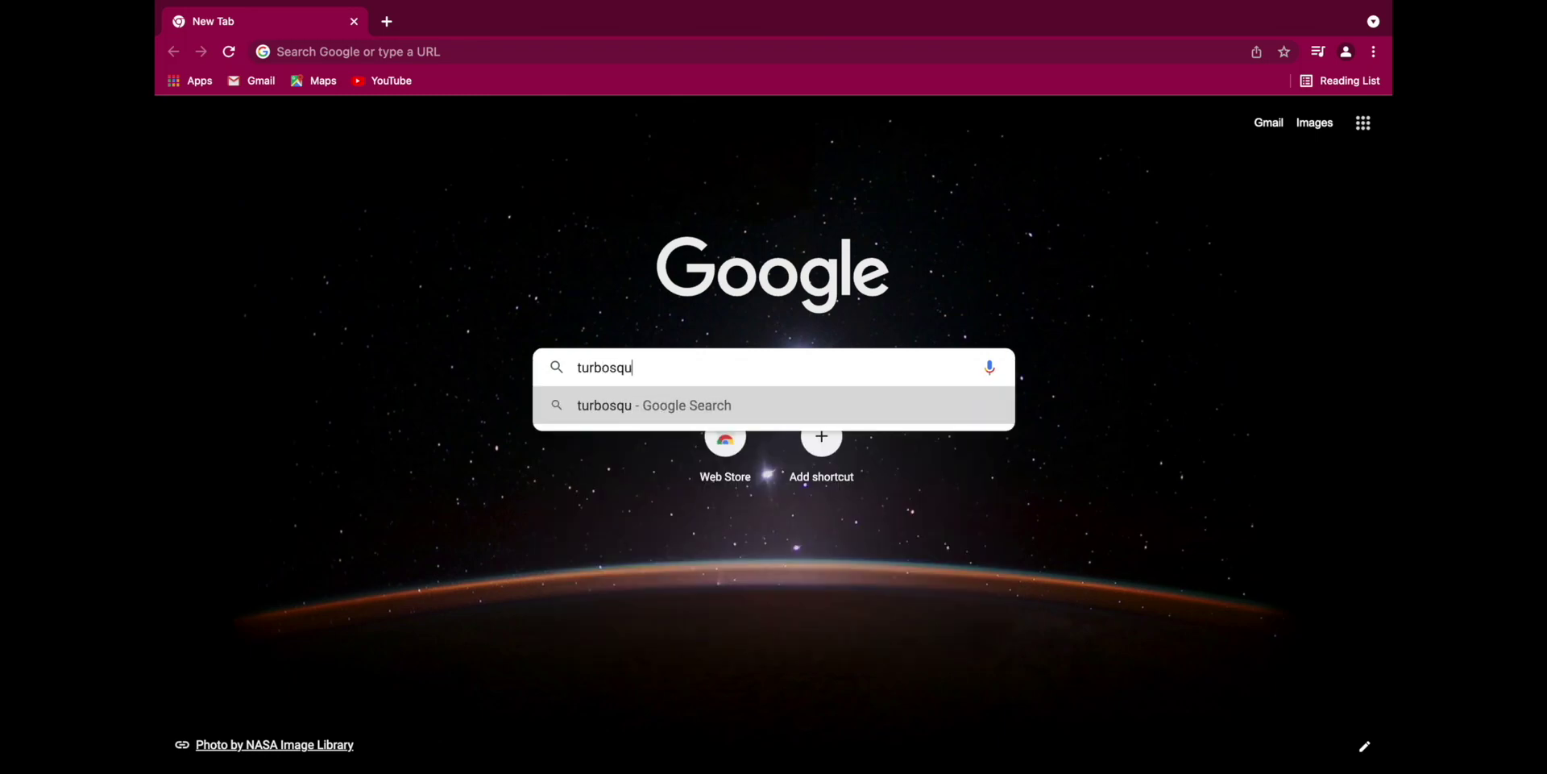
type("id")
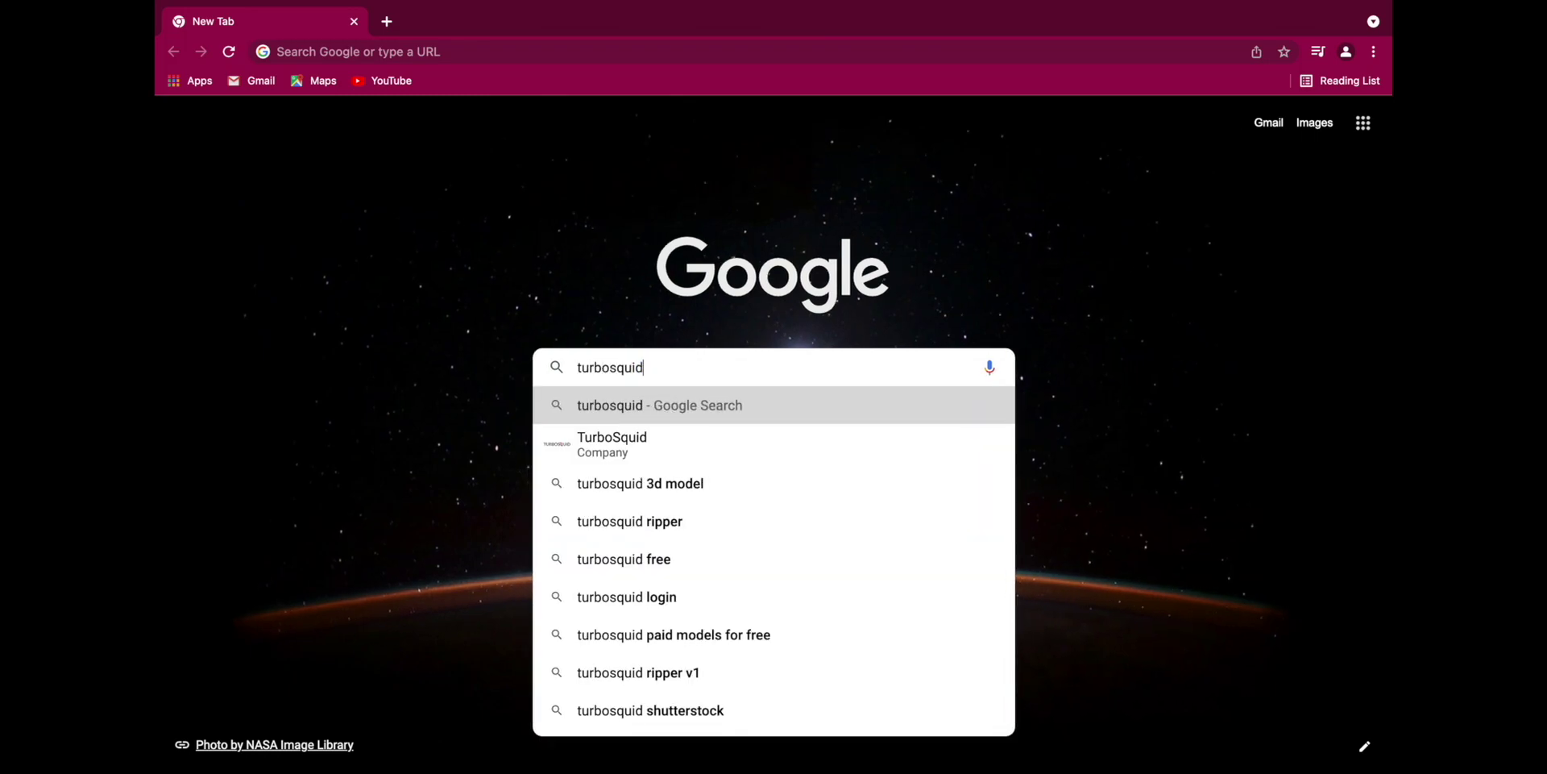
key("Return")
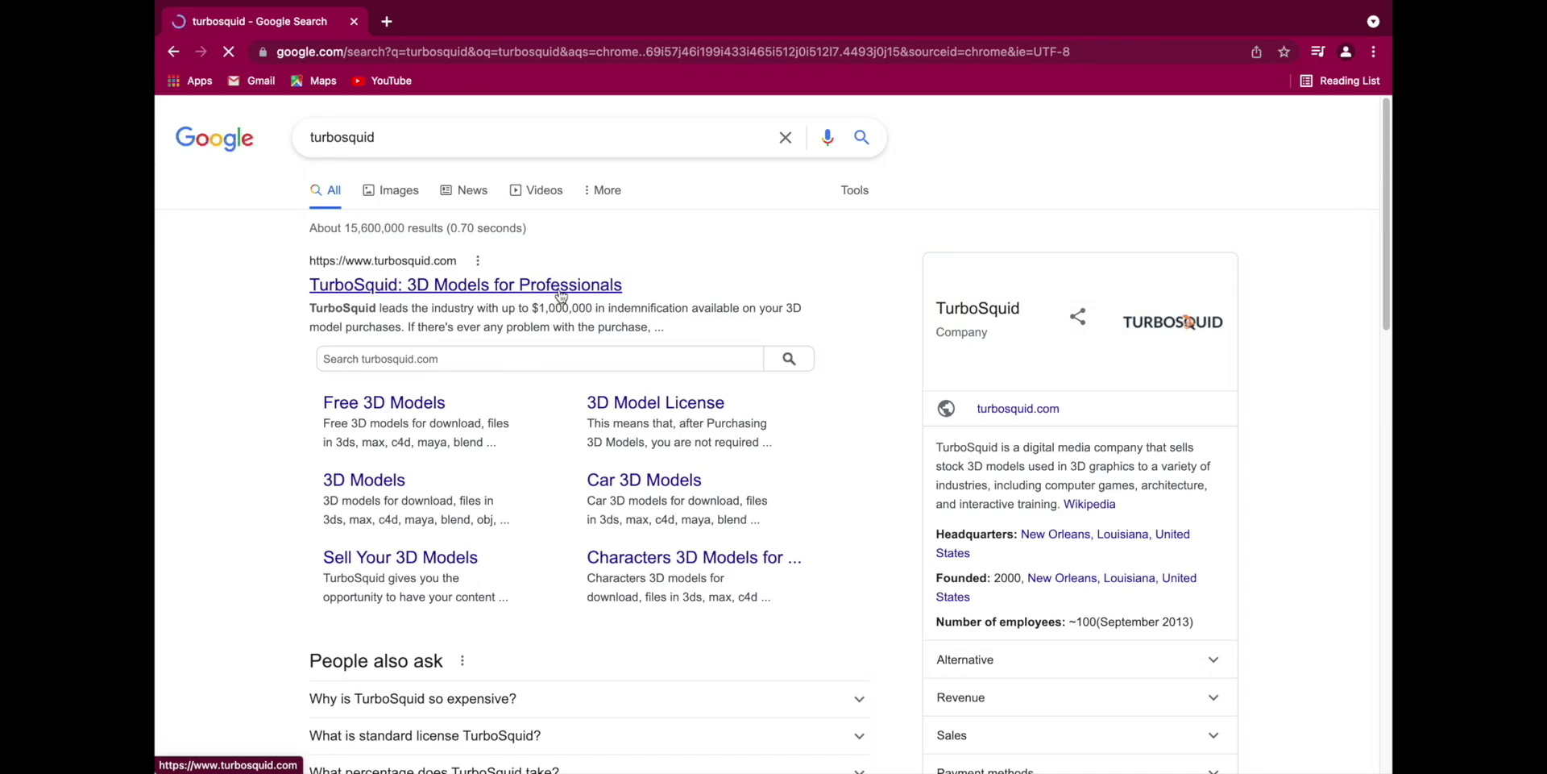
left_click(561, 295)
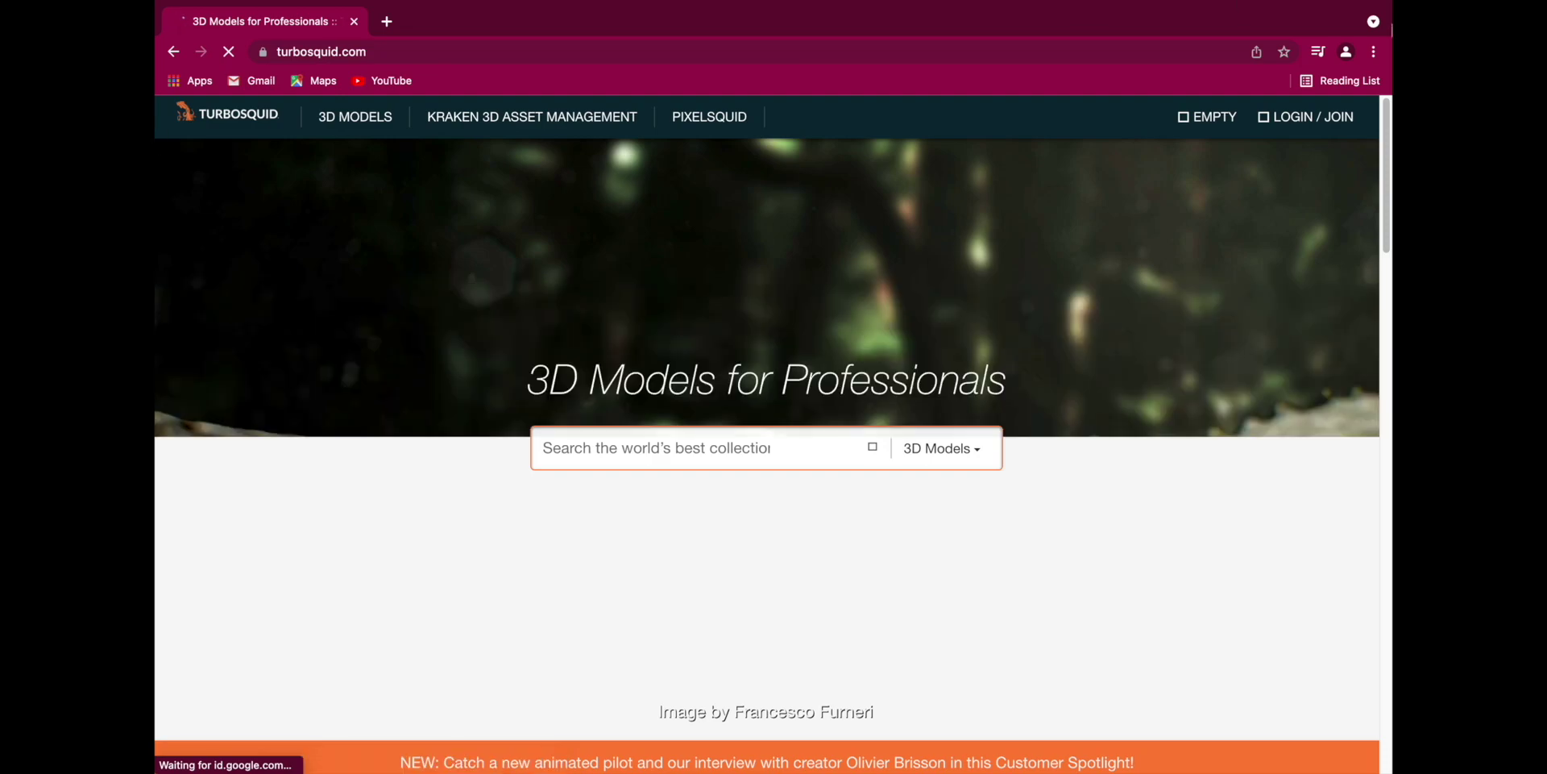
Step: Log in to the TurboSquid account from the site's home page
left_click(1280, 119)
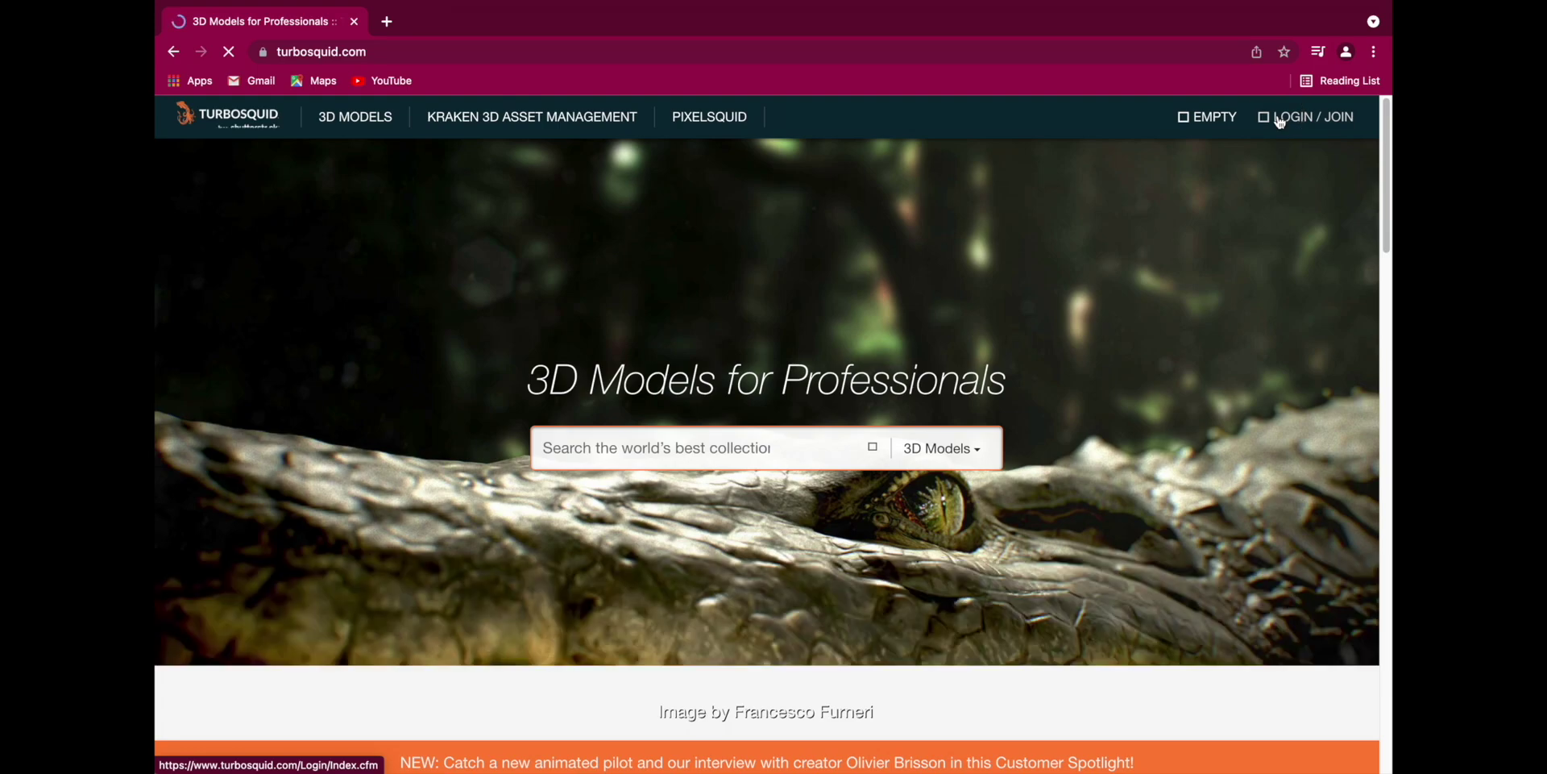
left_click(1279, 119)
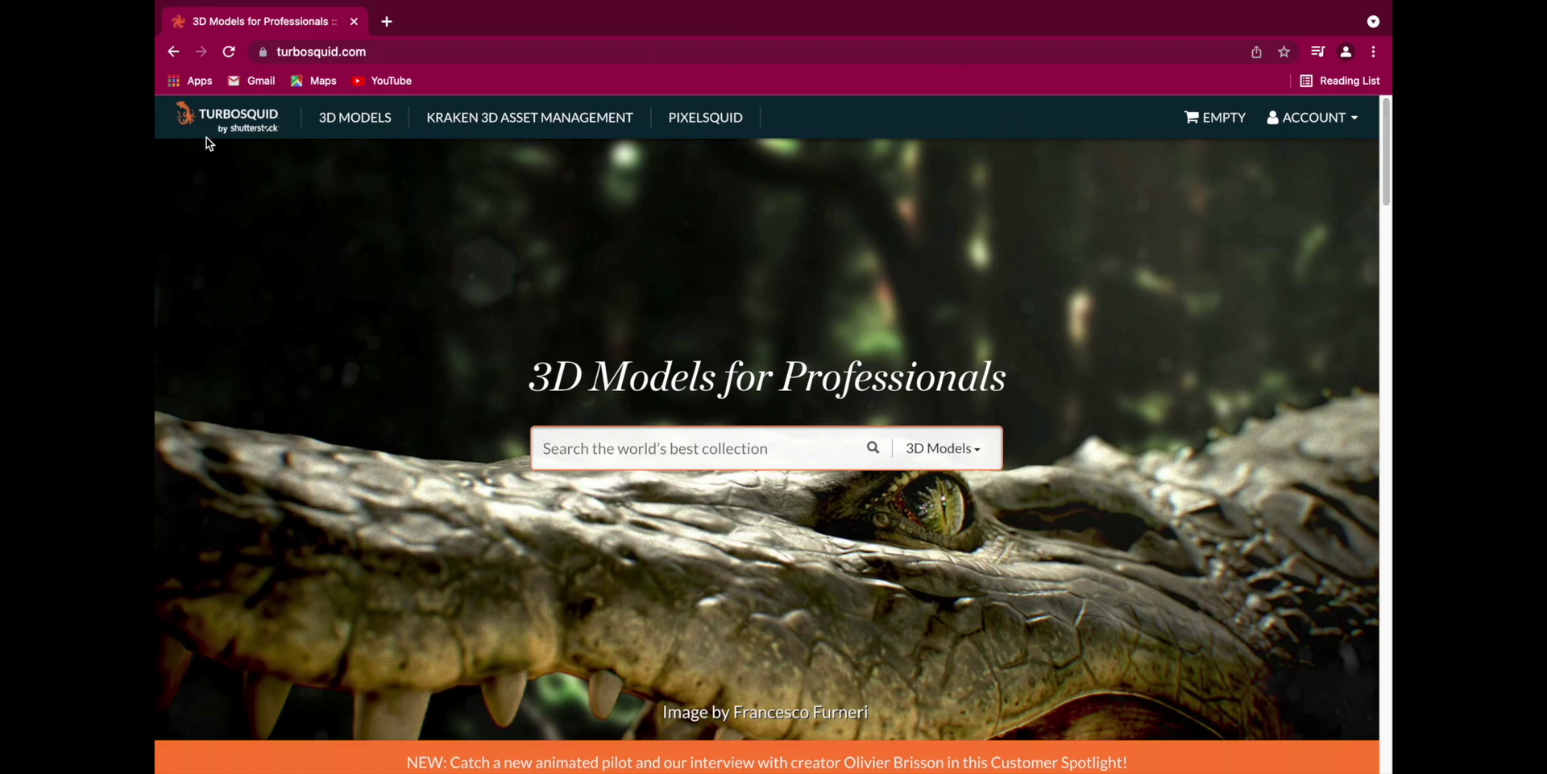
left_click(692, 450)
Step: Open the Robot category of the 3D models and filter its results to free models
mouse_move(345, 113)
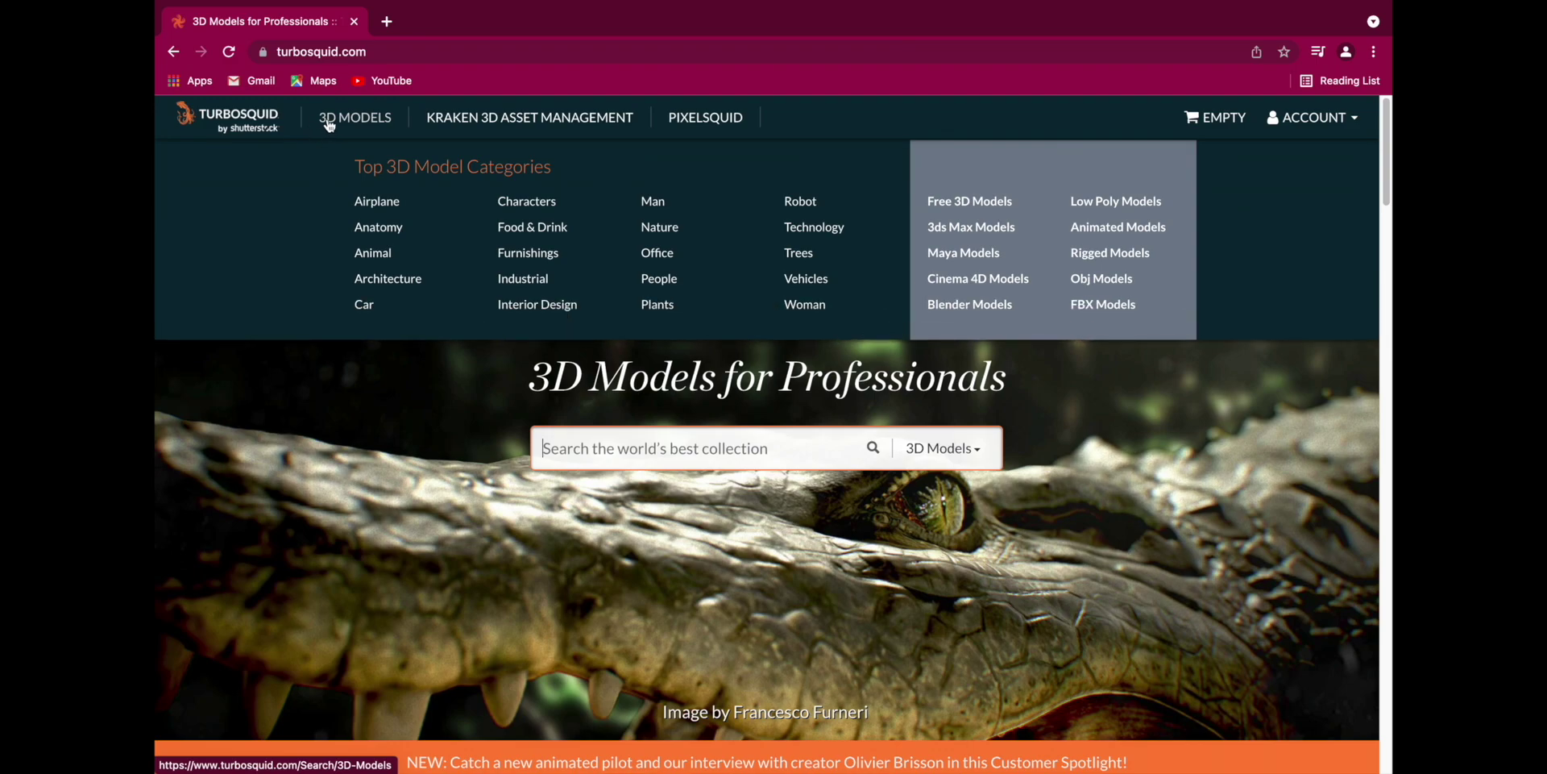
left_click(329, 123)
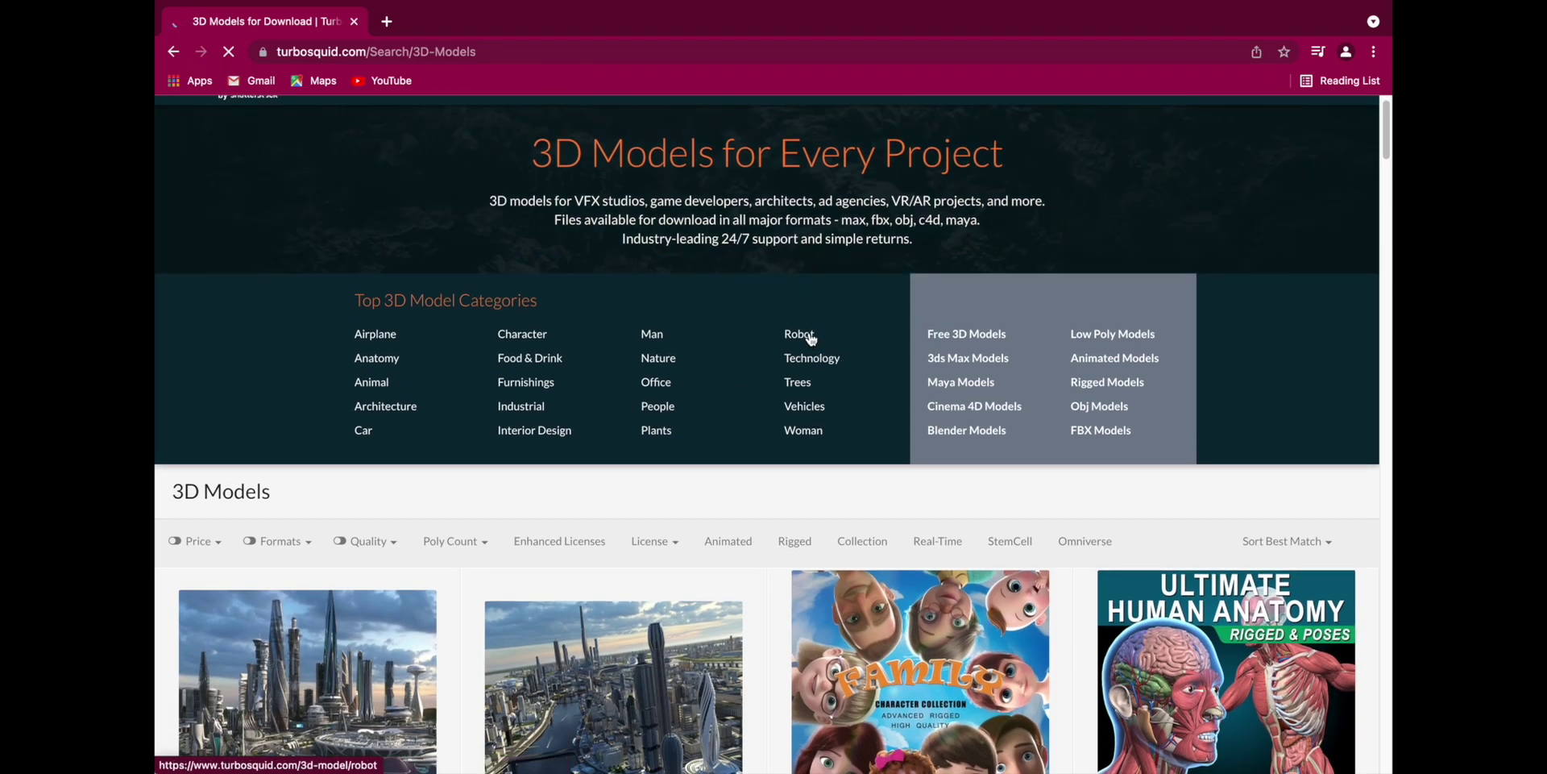
left_click(810, 333)
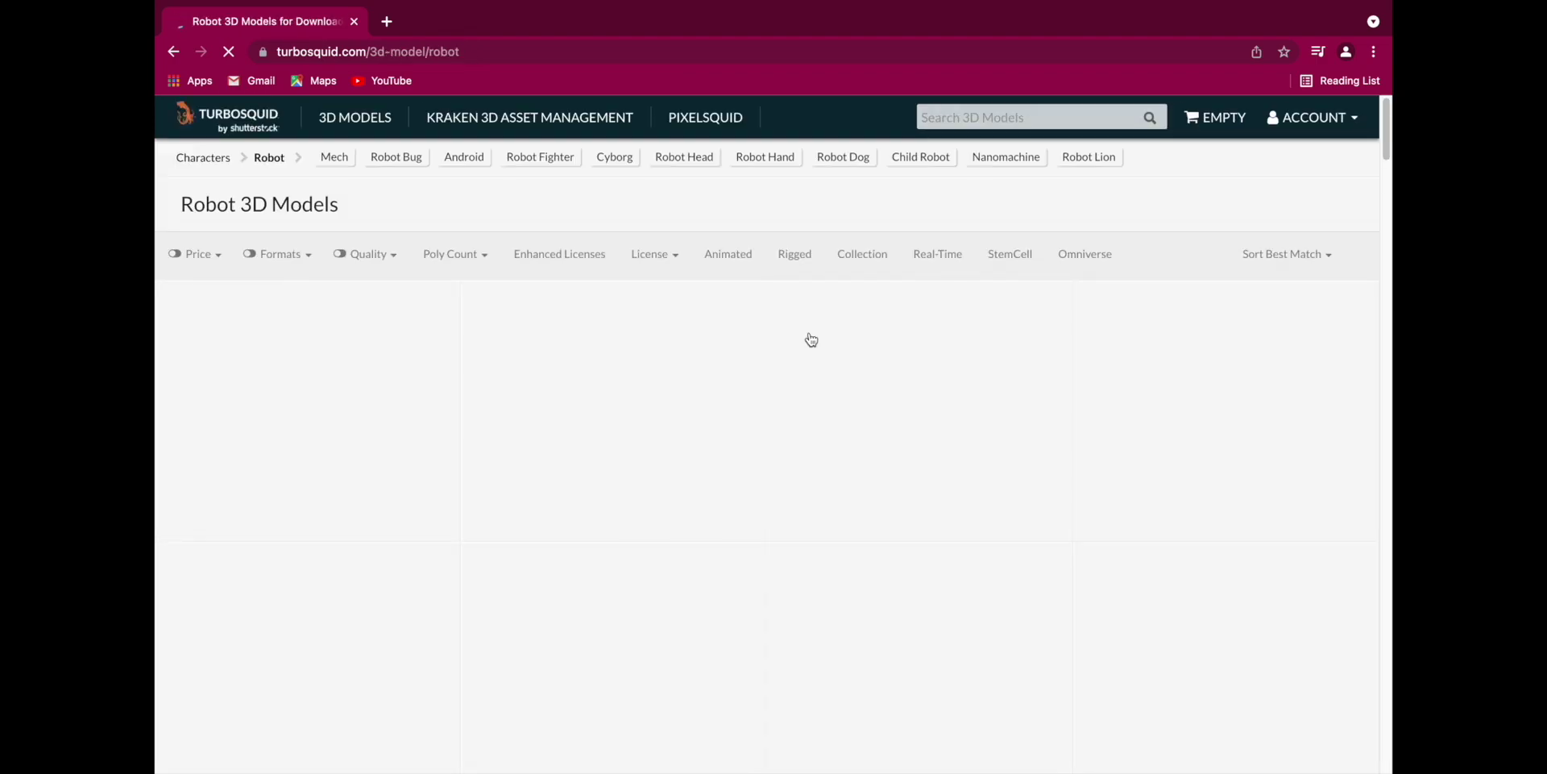
scroll(815, 483, "down", 1)
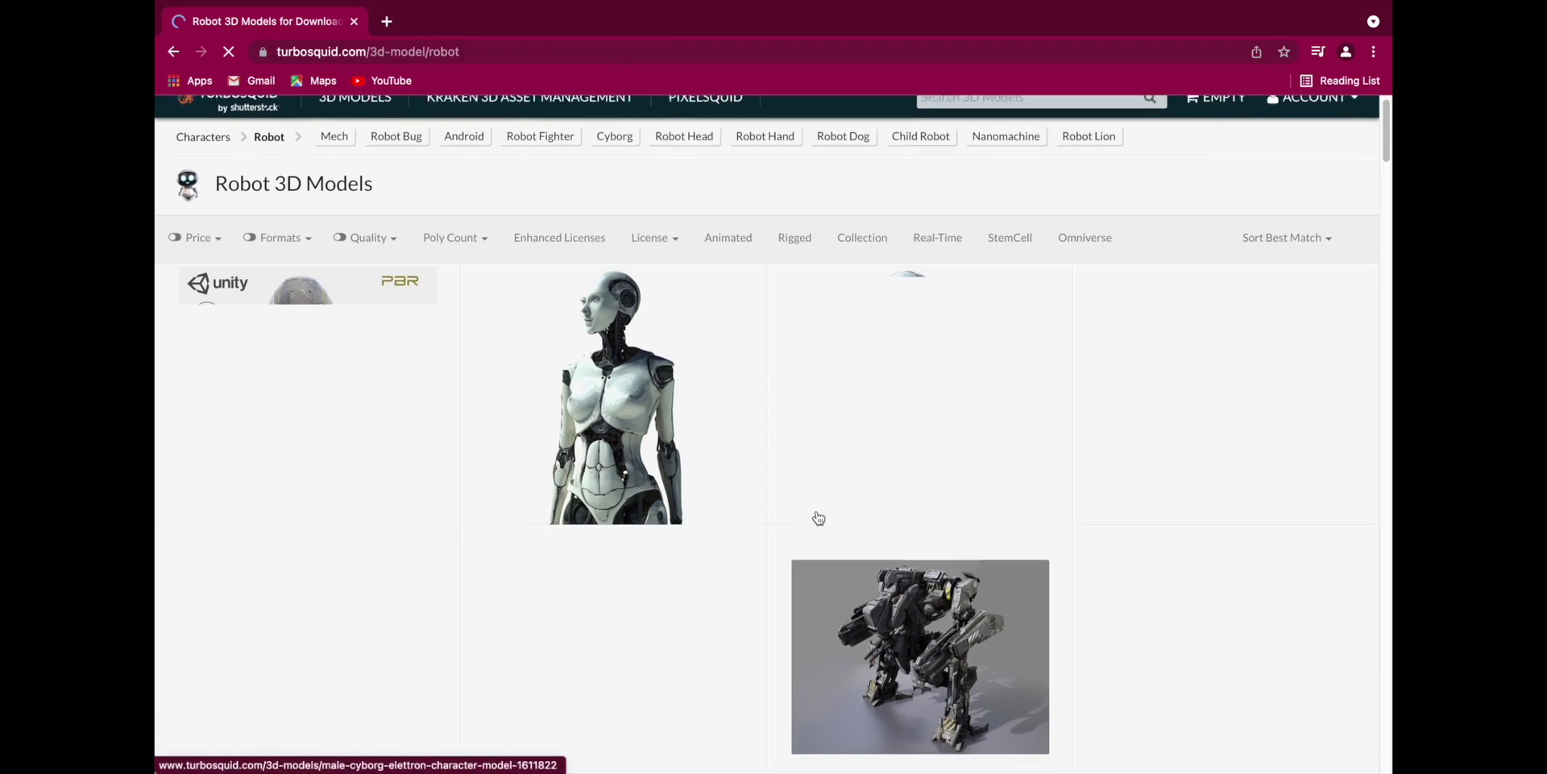
scroll(817, 516, "down", 1)
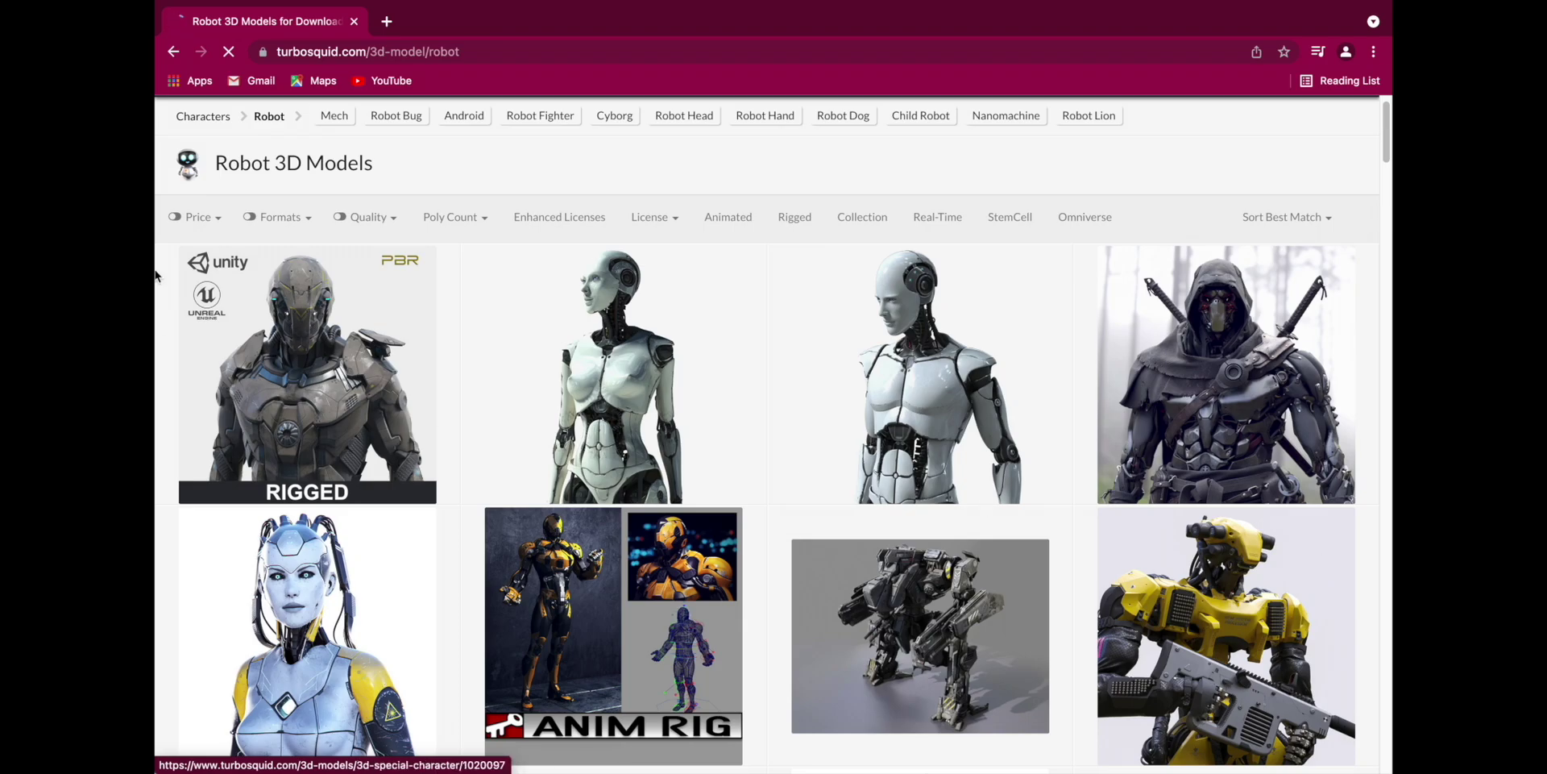
left_click(207, 224)
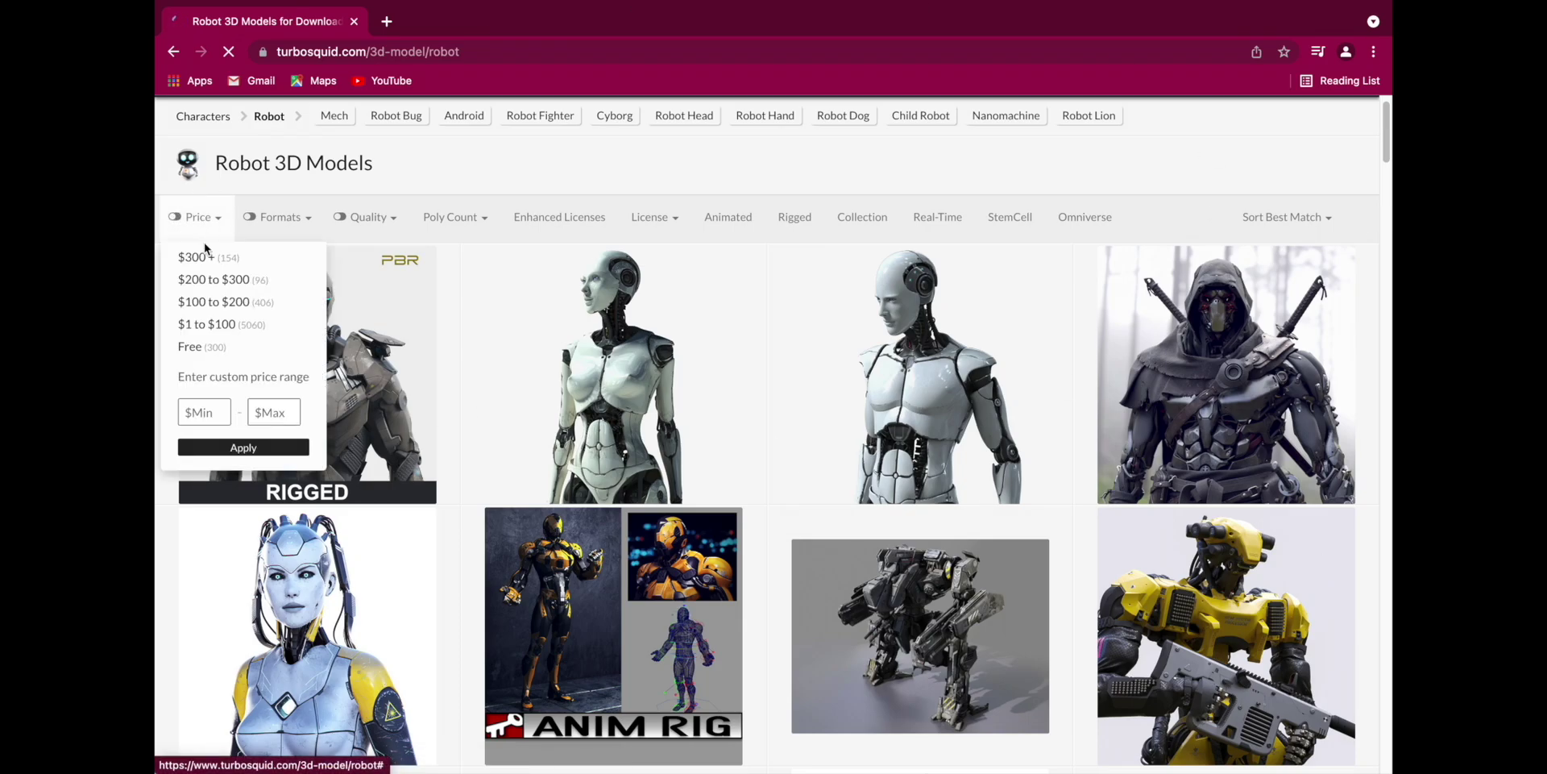
left_click(228, 349)
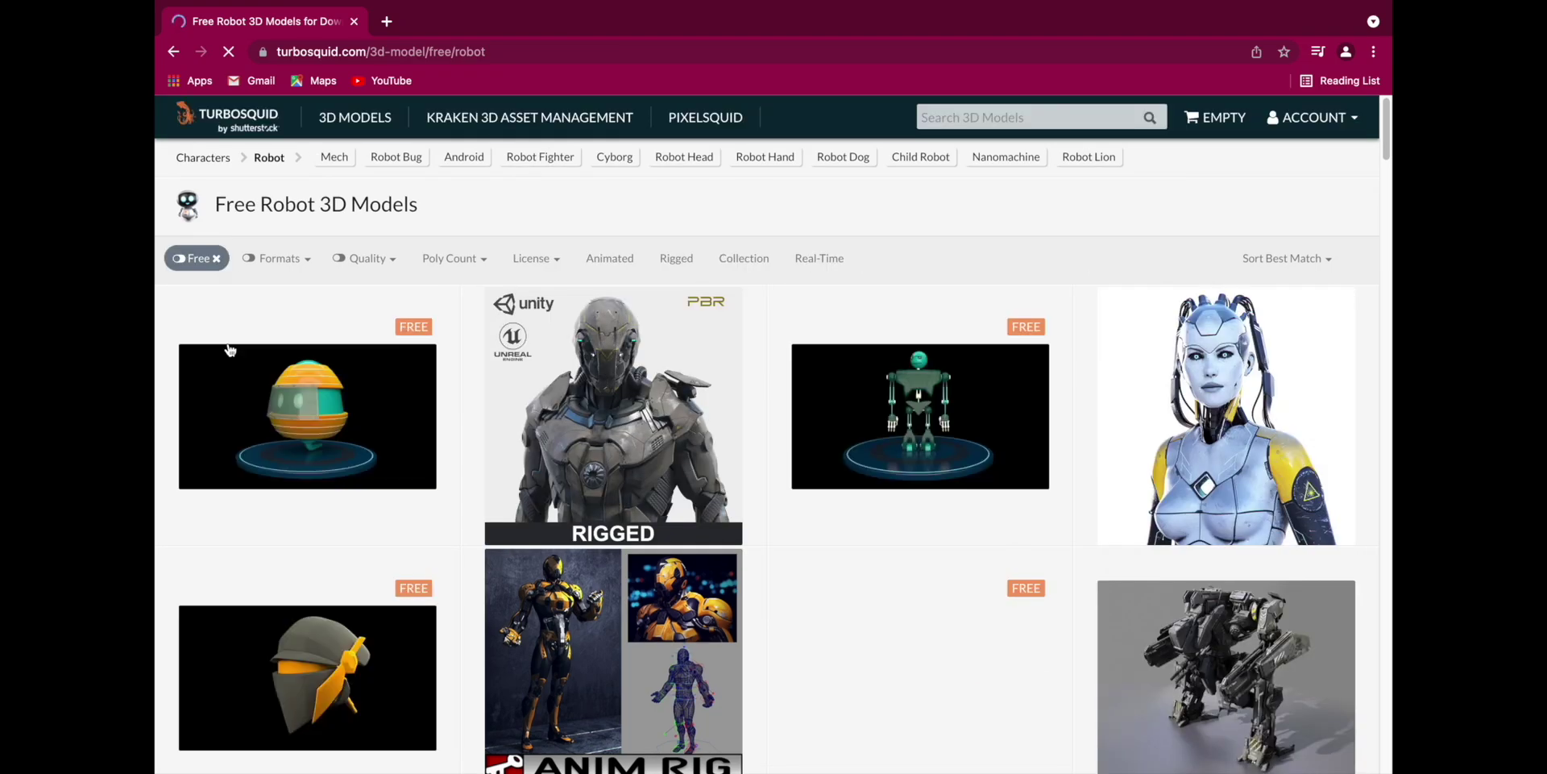
Step: Browse the free robot models and open the page of the Robot Low-poly PBR model
scroll(545, 561, "down", 2)
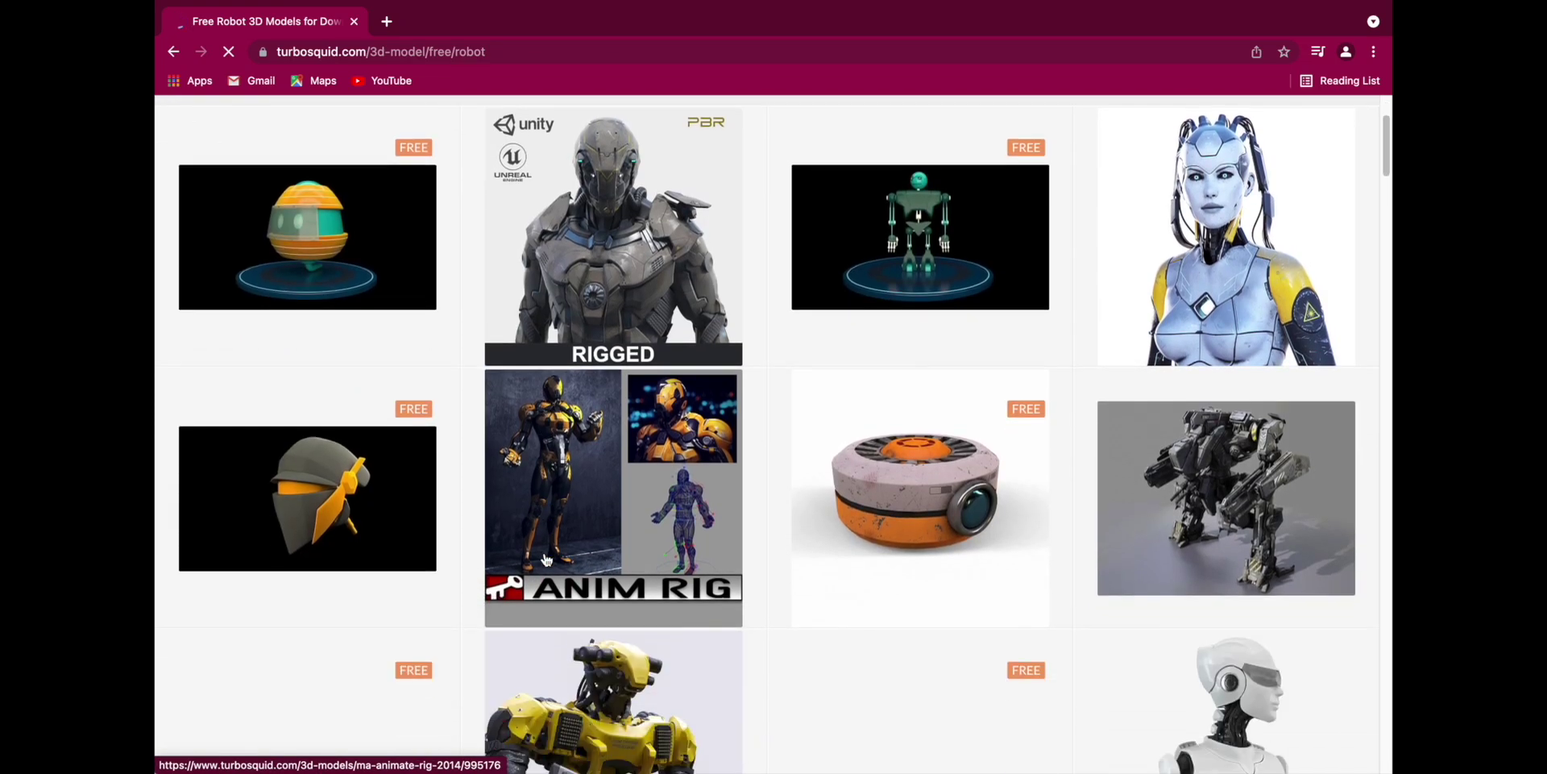
scroll(546, 561, "up", 1)
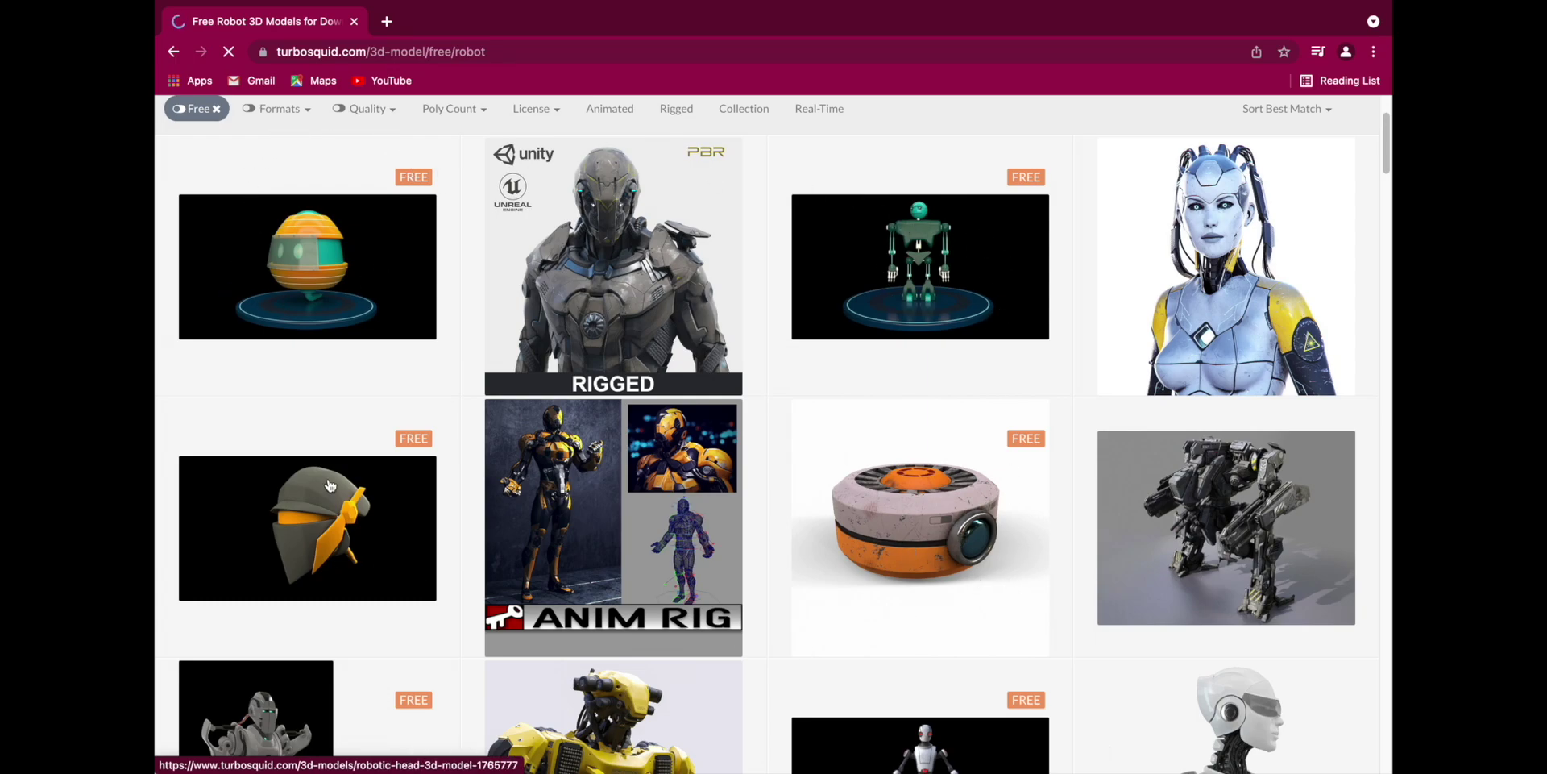
scroll(372, 586, "down", 3)
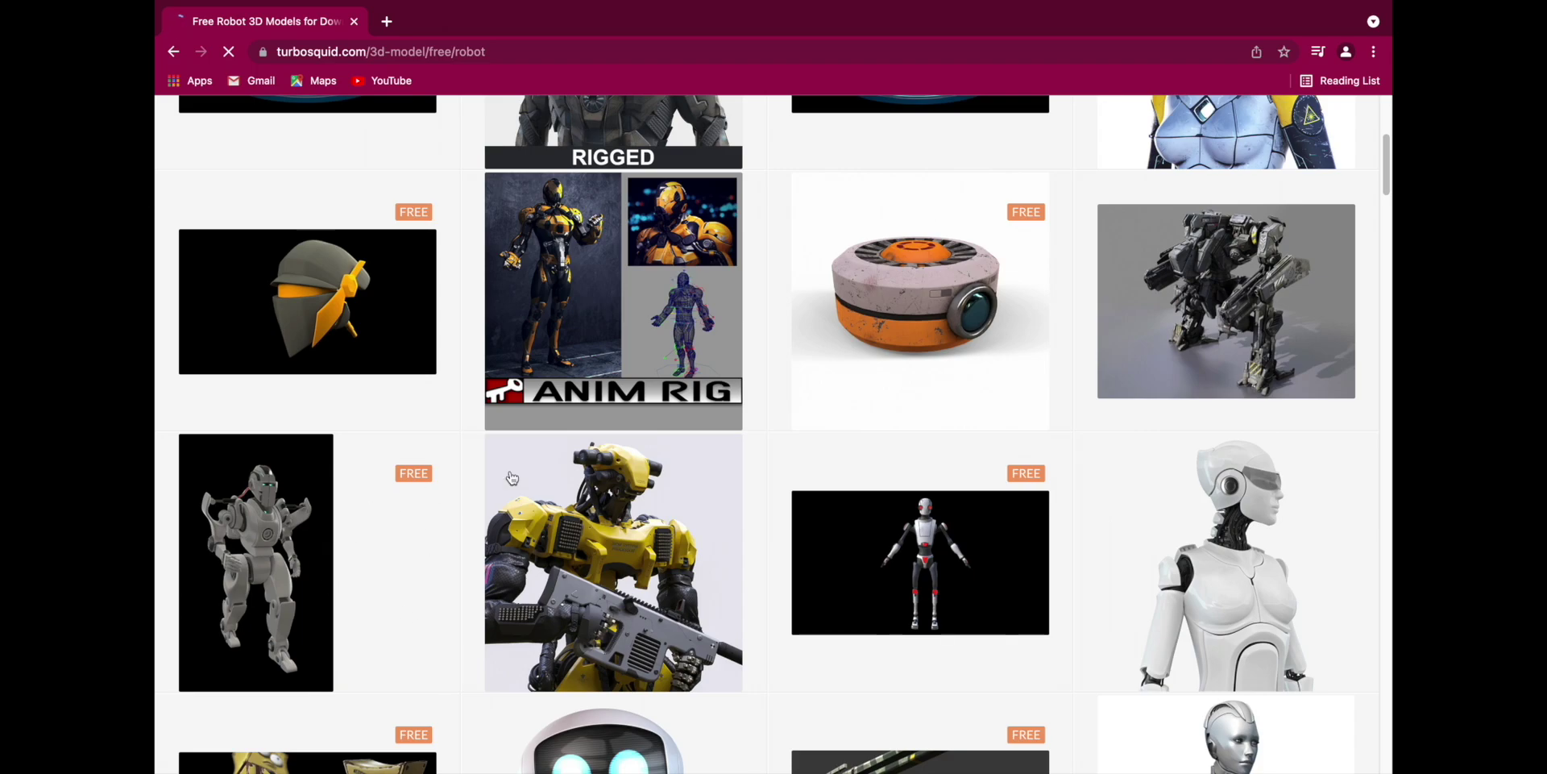
mouse_move(978, 508)
scroll(958, 552, "down", 2)
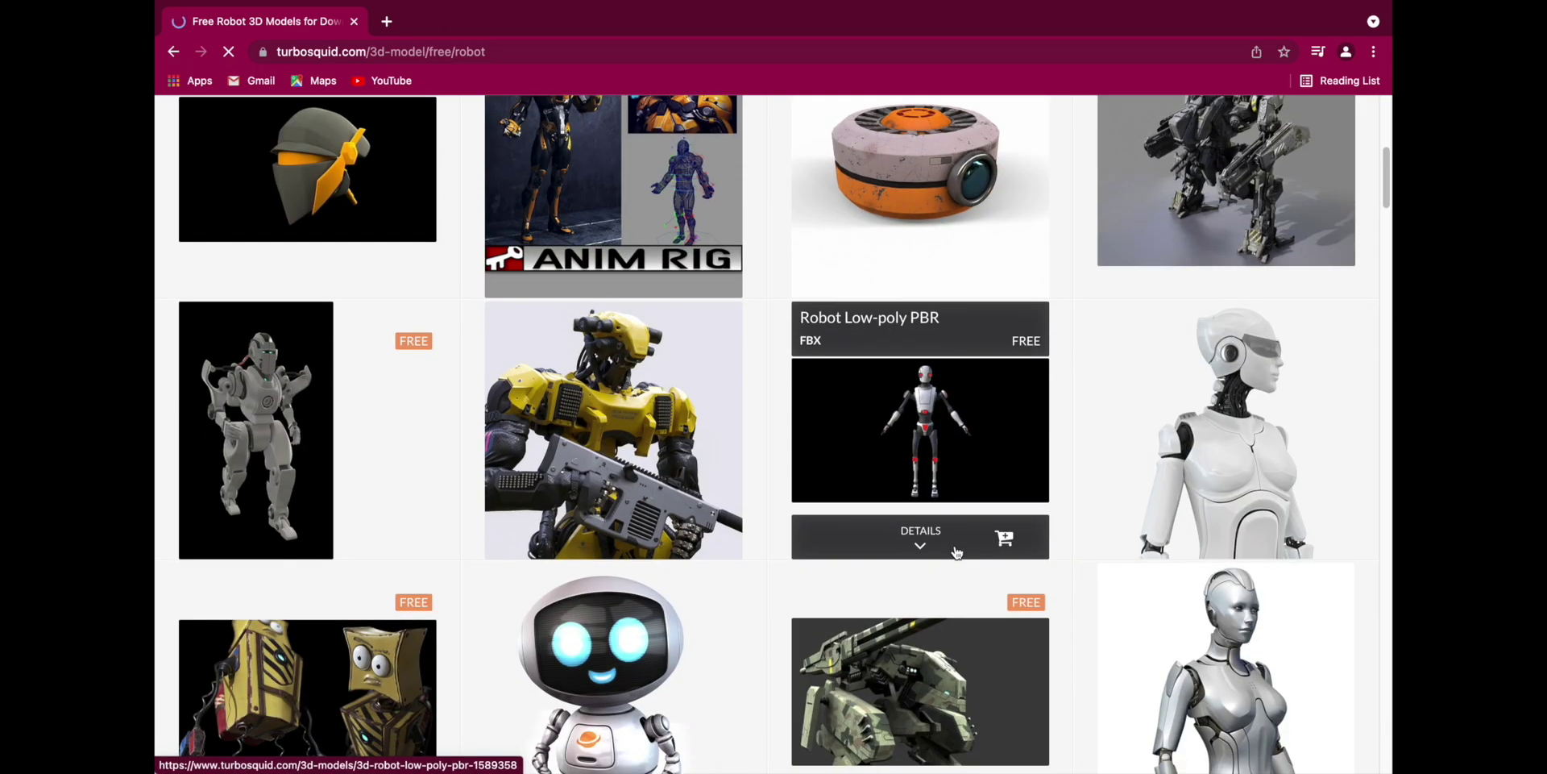
mouse_move(552, 397)
mouse_move(873, 381)
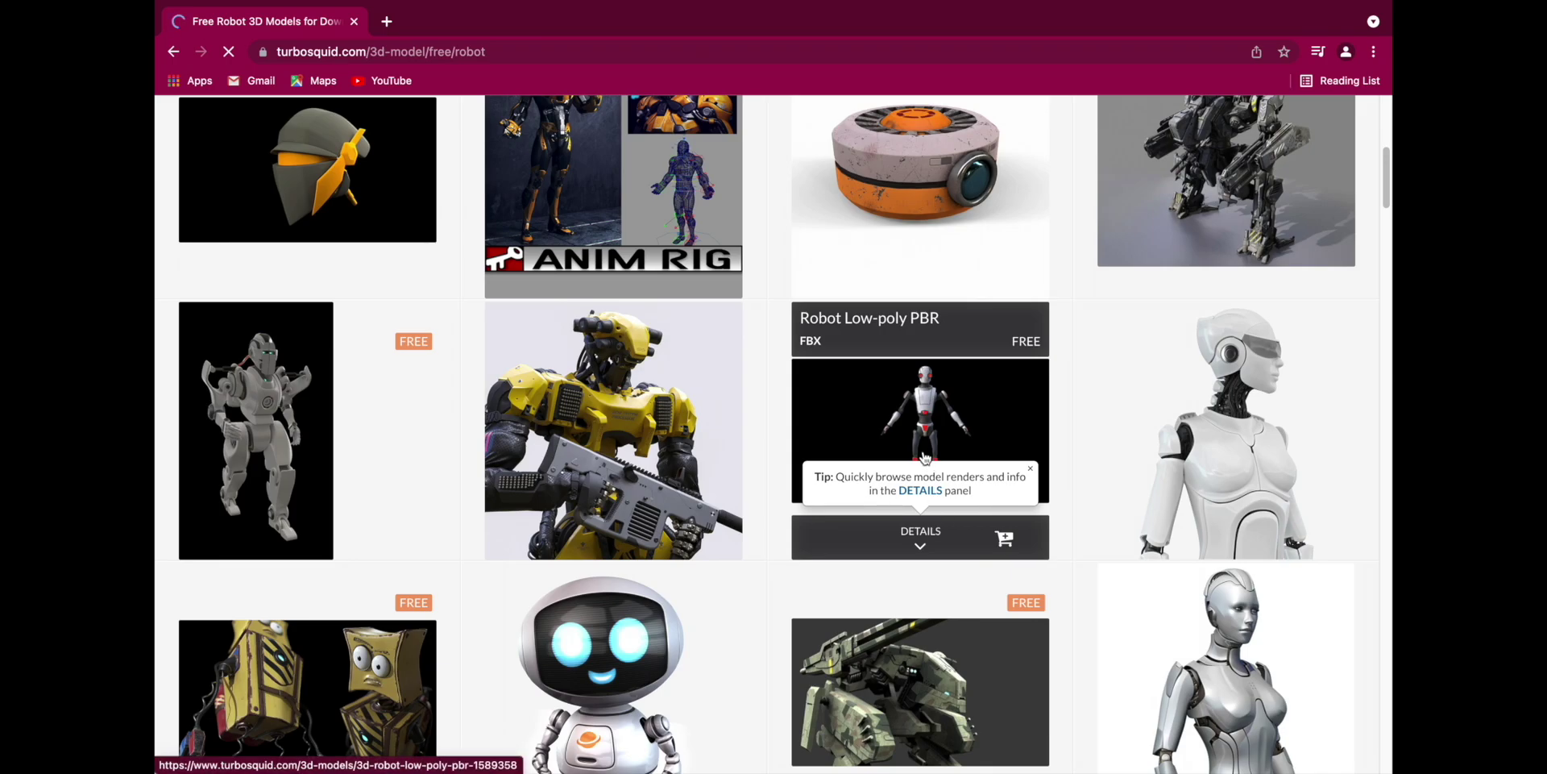
scroll(620, 516, "down", 1)
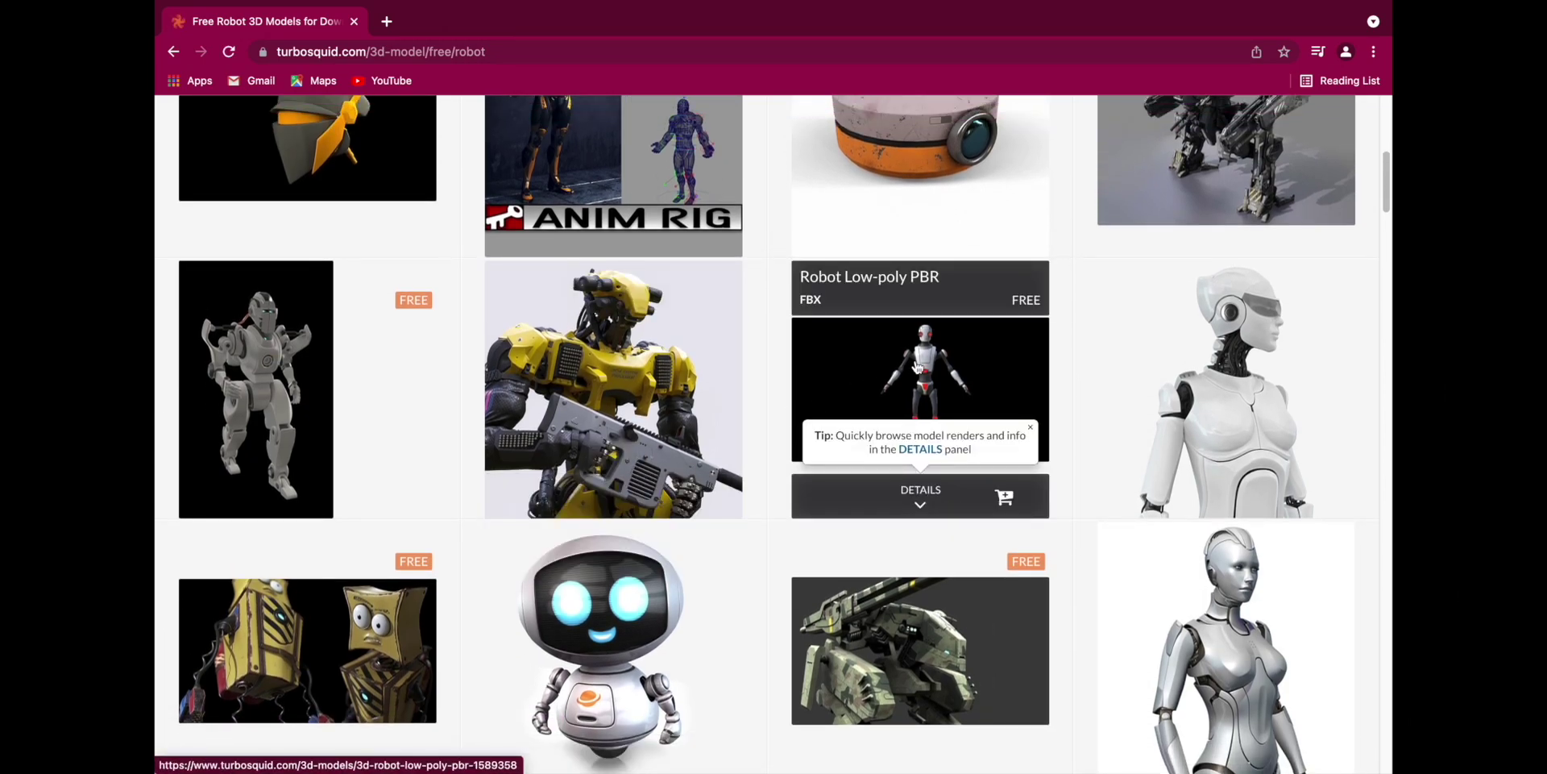
left_click(1022, 310)
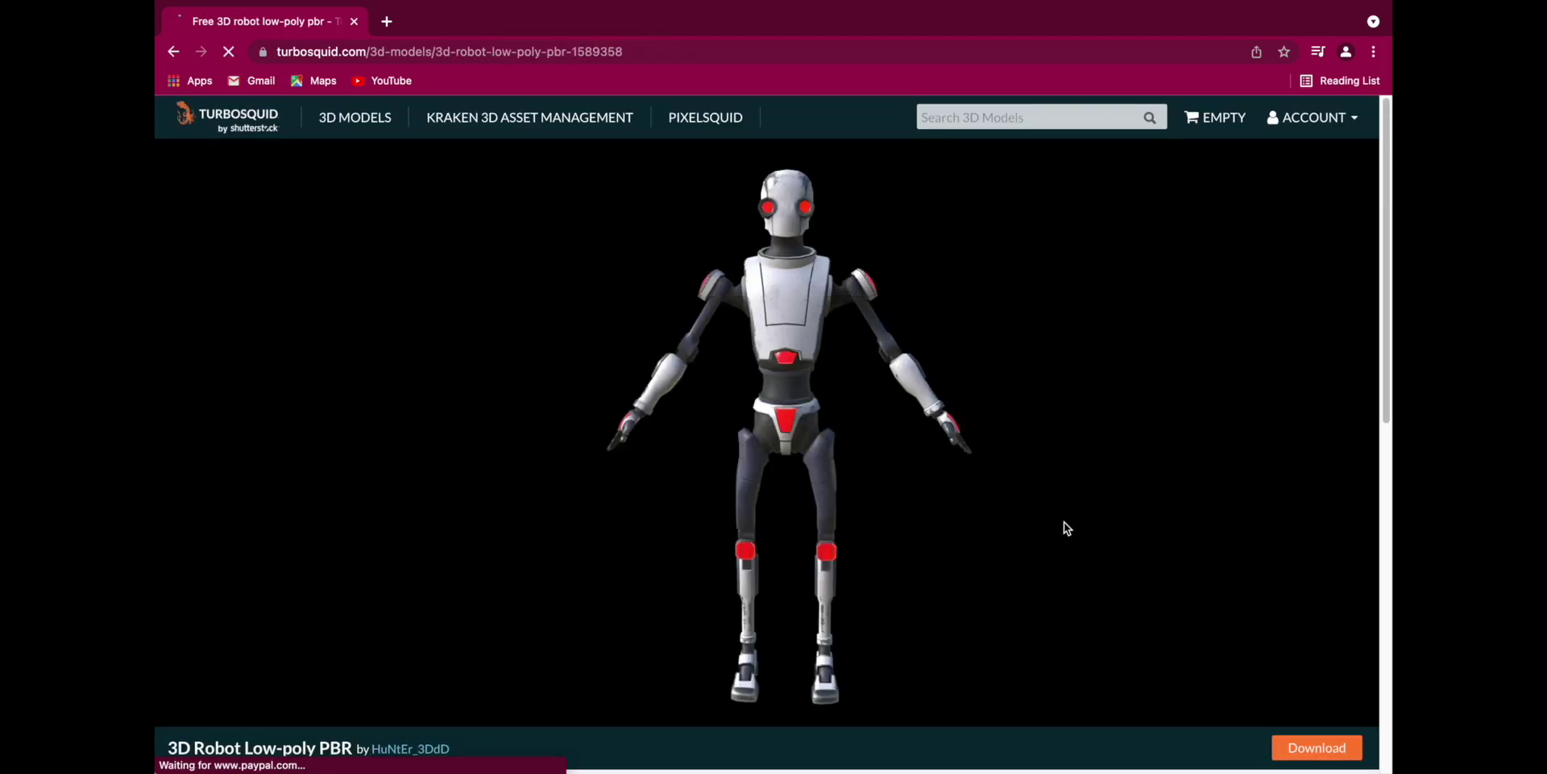
Step: Download the robo_fbx.zip file of the free Robot Low-poly PBR model
scroll(1063, 521, "down", 2)
scroll(771, 423, "up", 2)
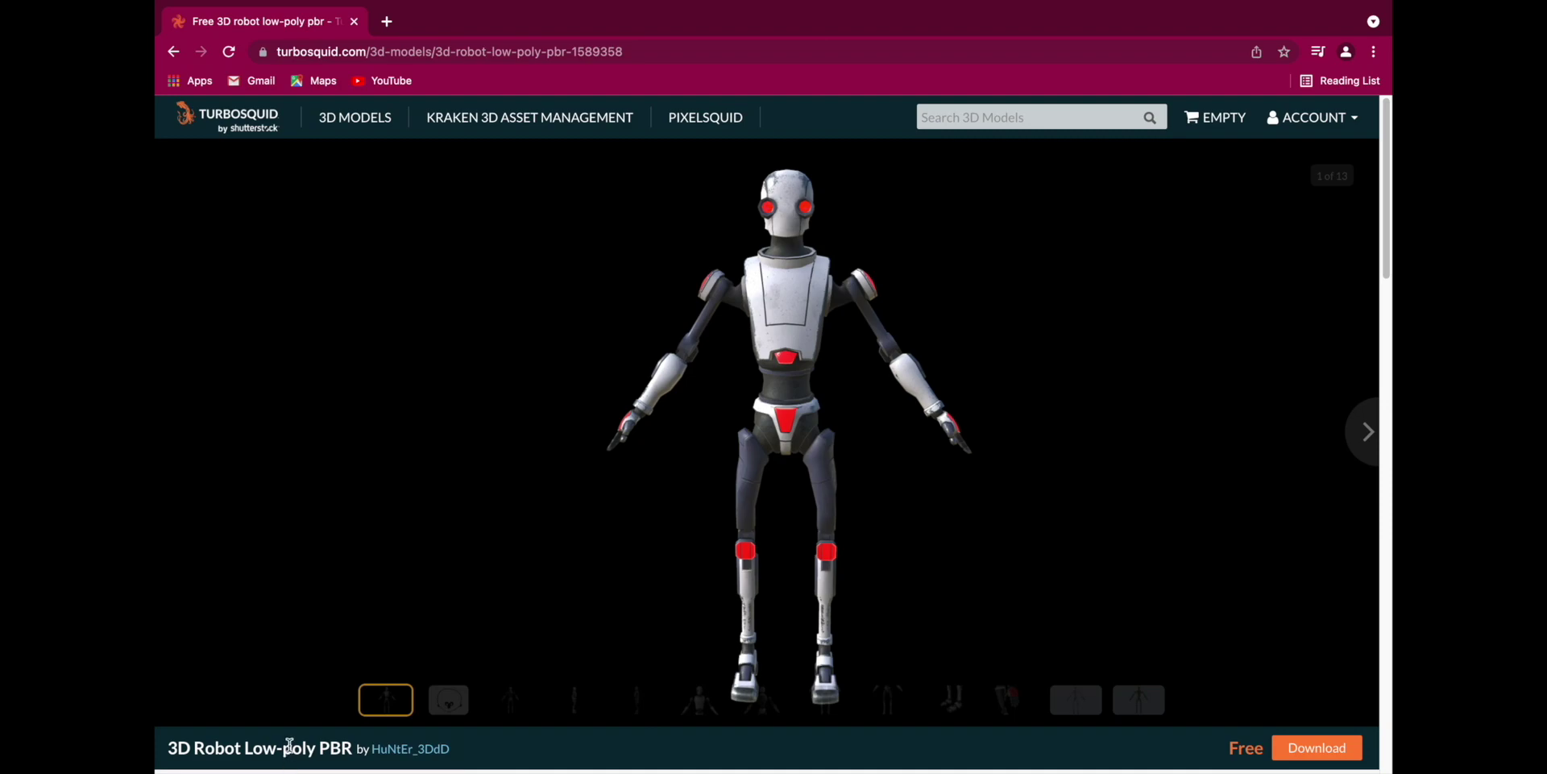
scroll(843, 579, "down", 3)
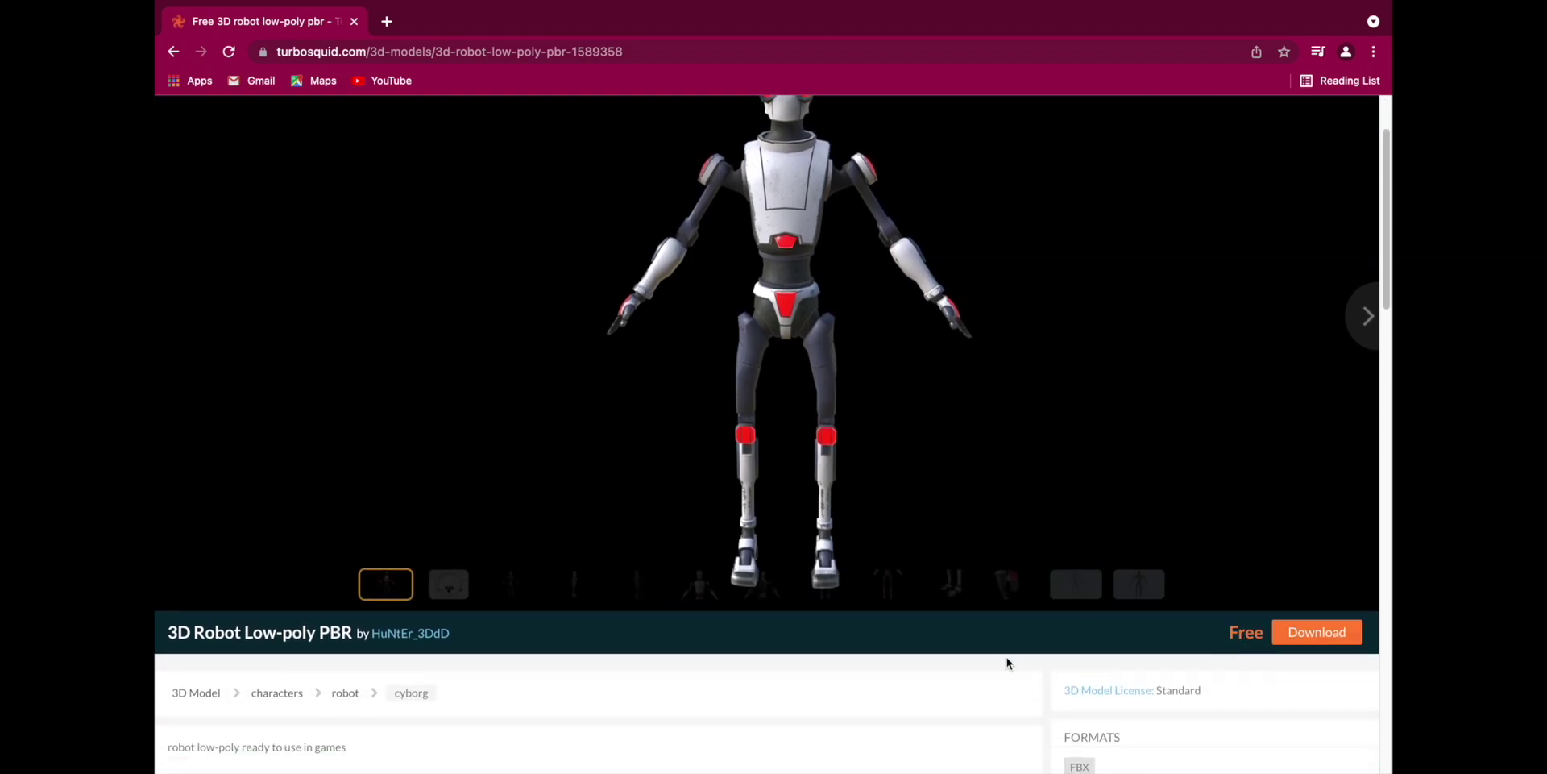
left_click(1323, 637)
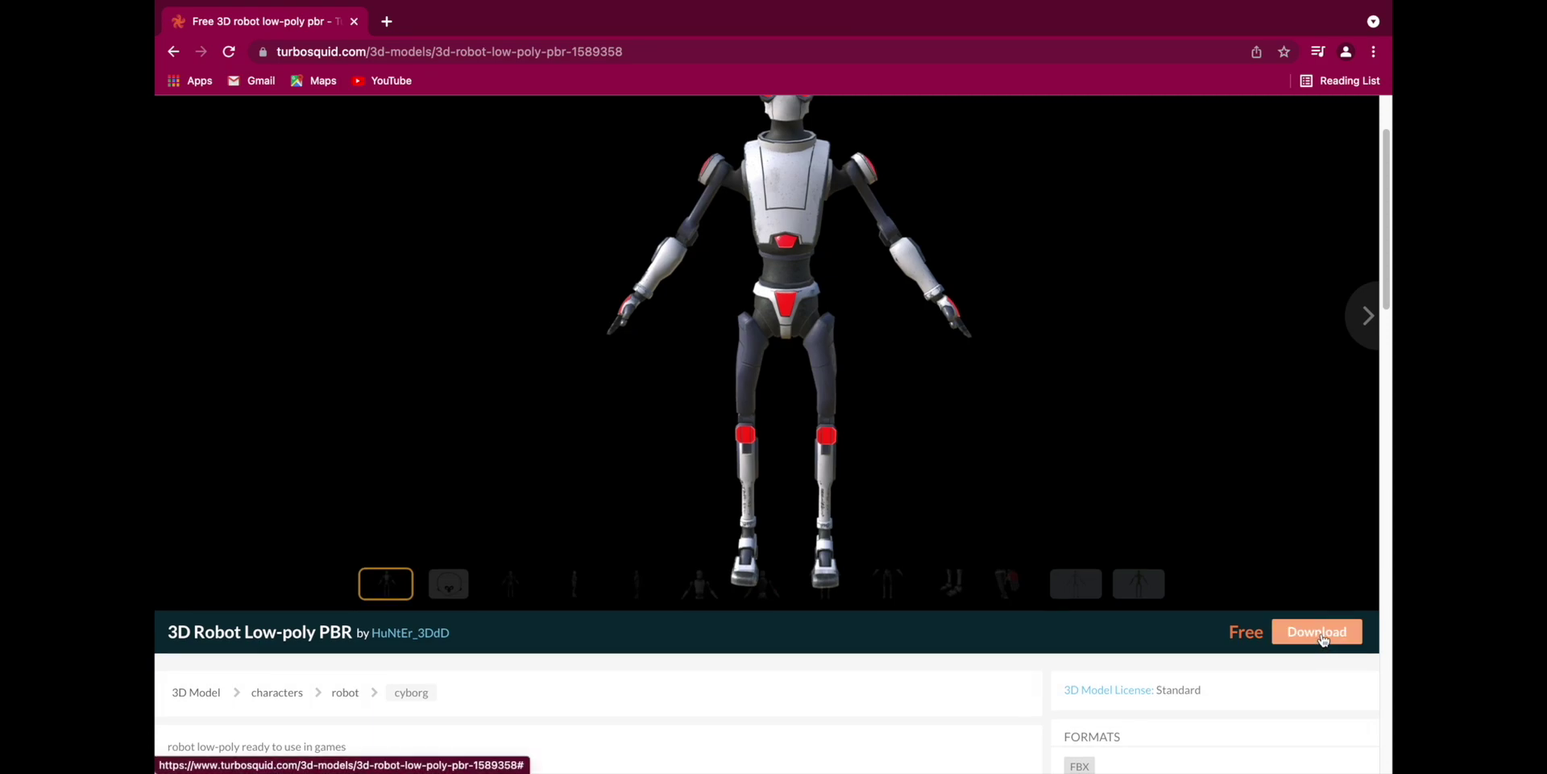
left_click(1324, 636)
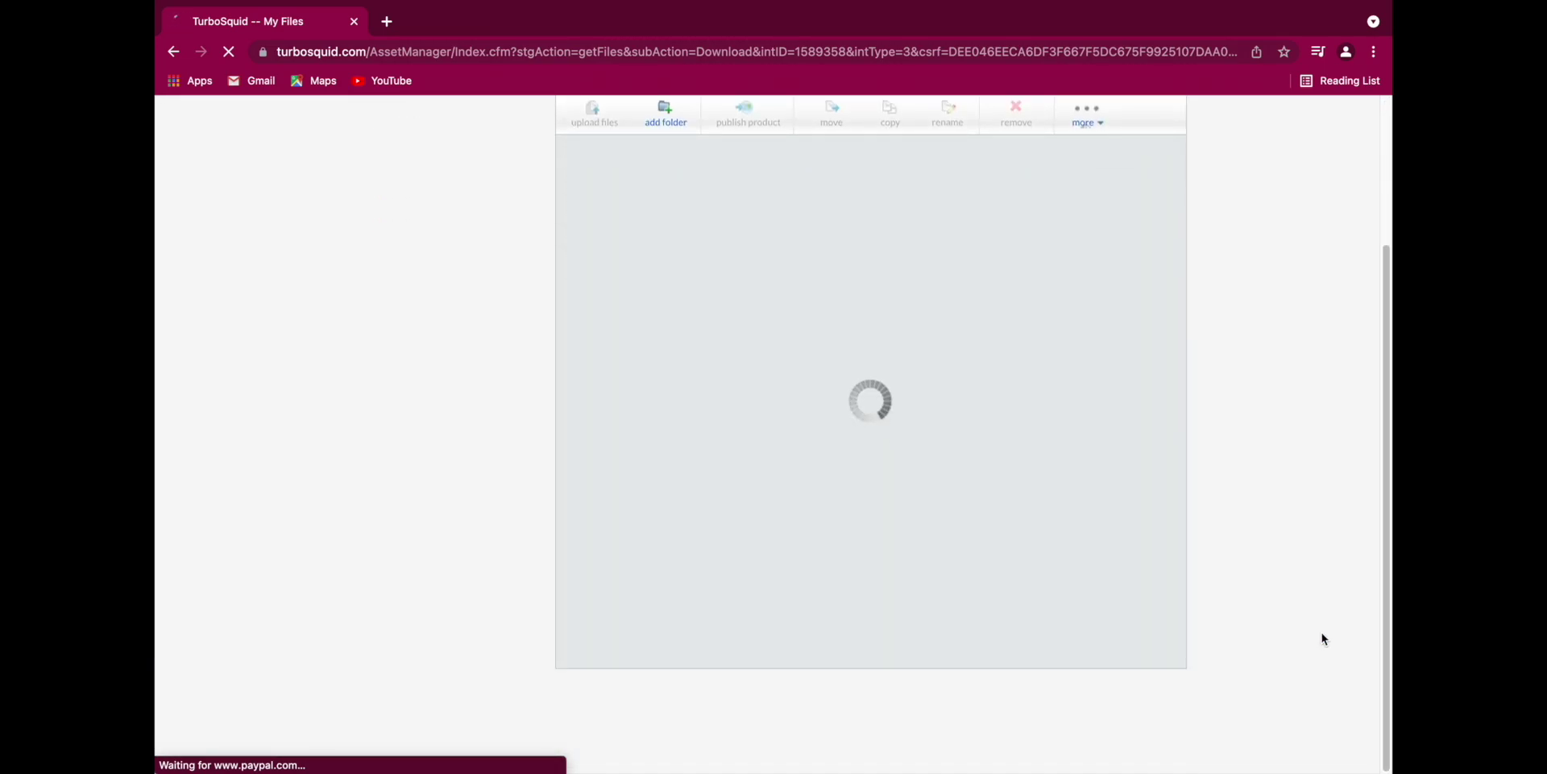
scroll(1322, 639, "down", 2)
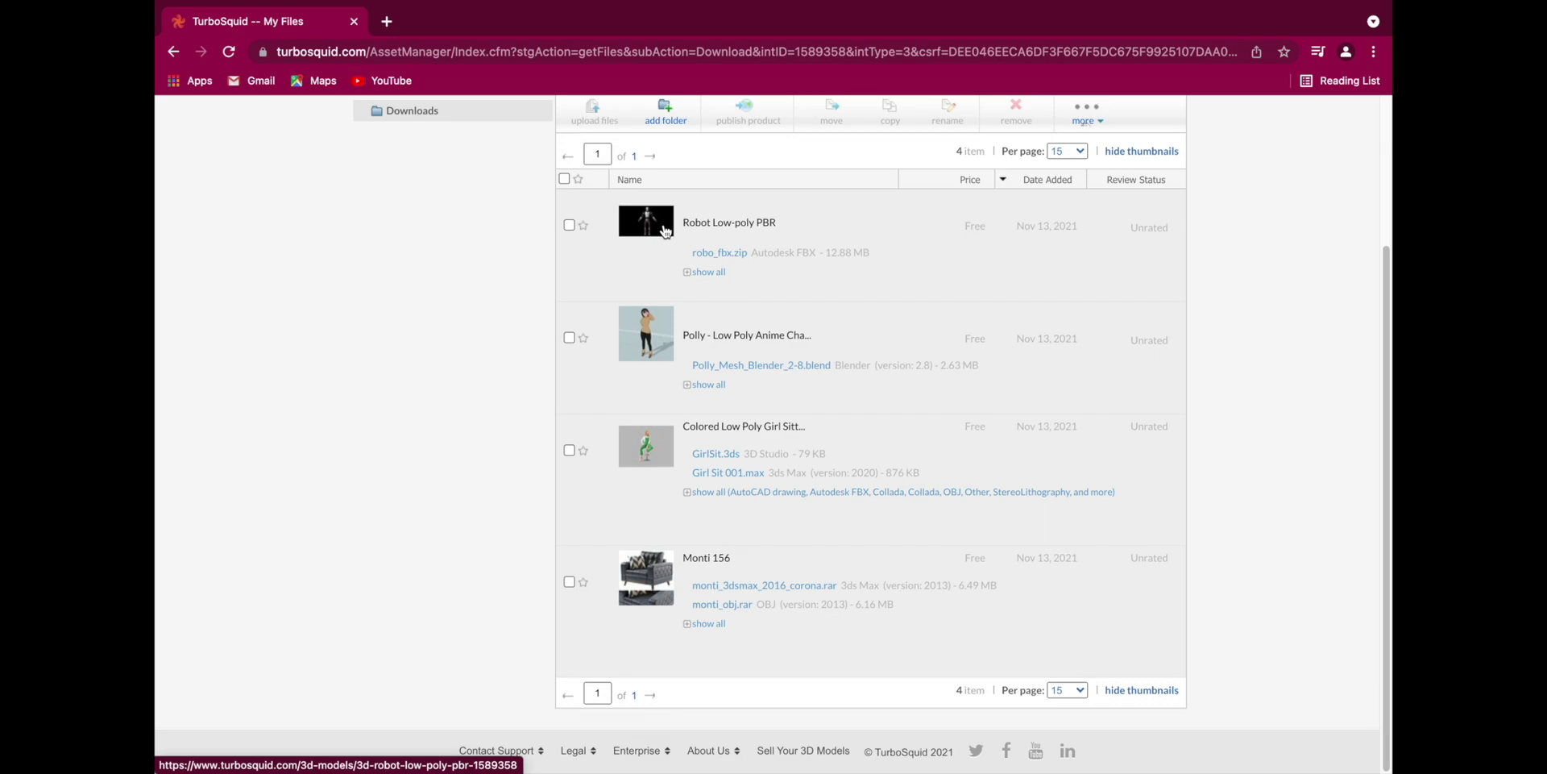
left_click(720, 253)
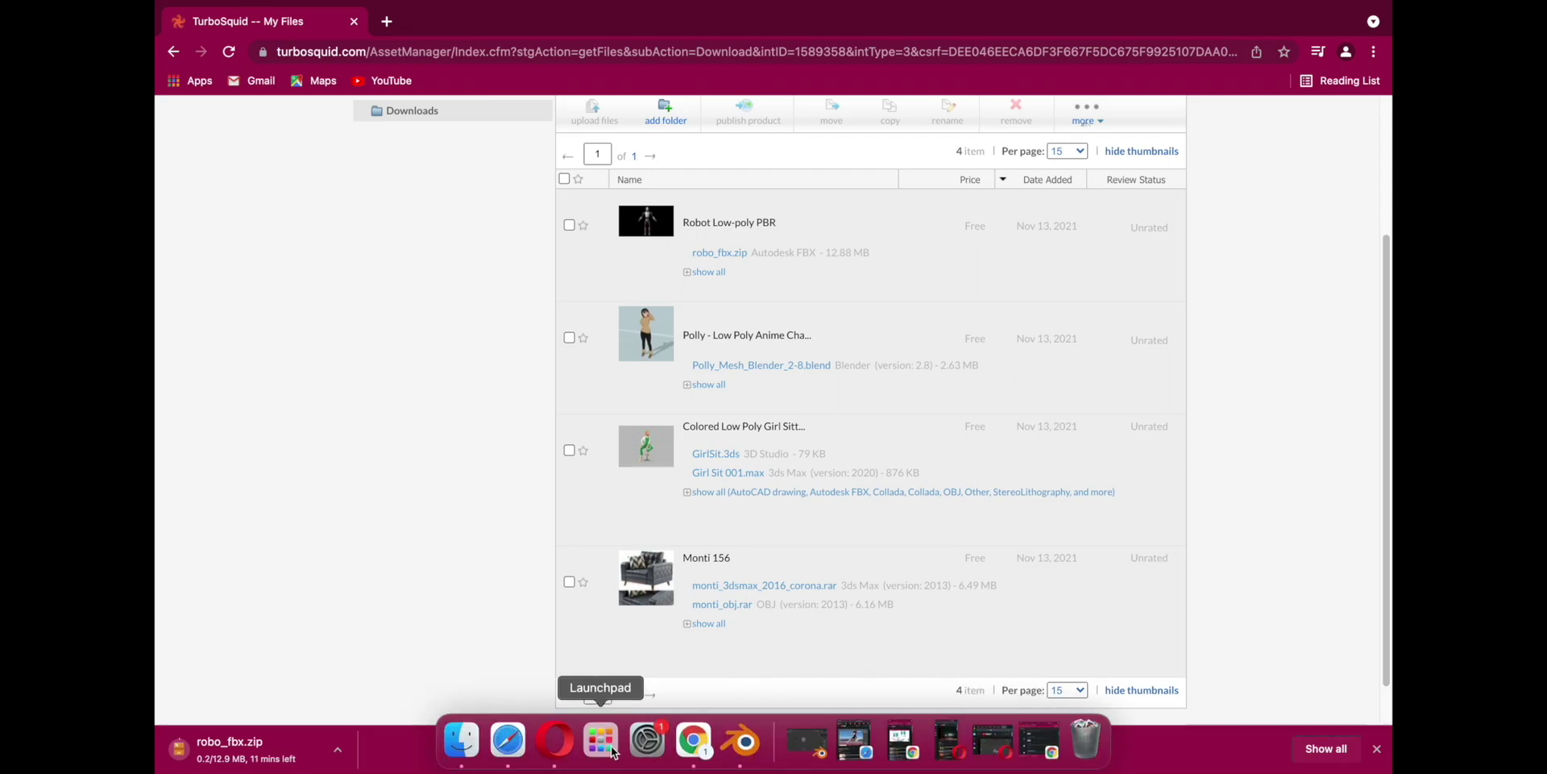
Step: Launch the Unzip - RAR ZIP 7Z Unarchiver app and arrange its window beside the Chrome window
left_click(612, 749)
left_click(612, 594)
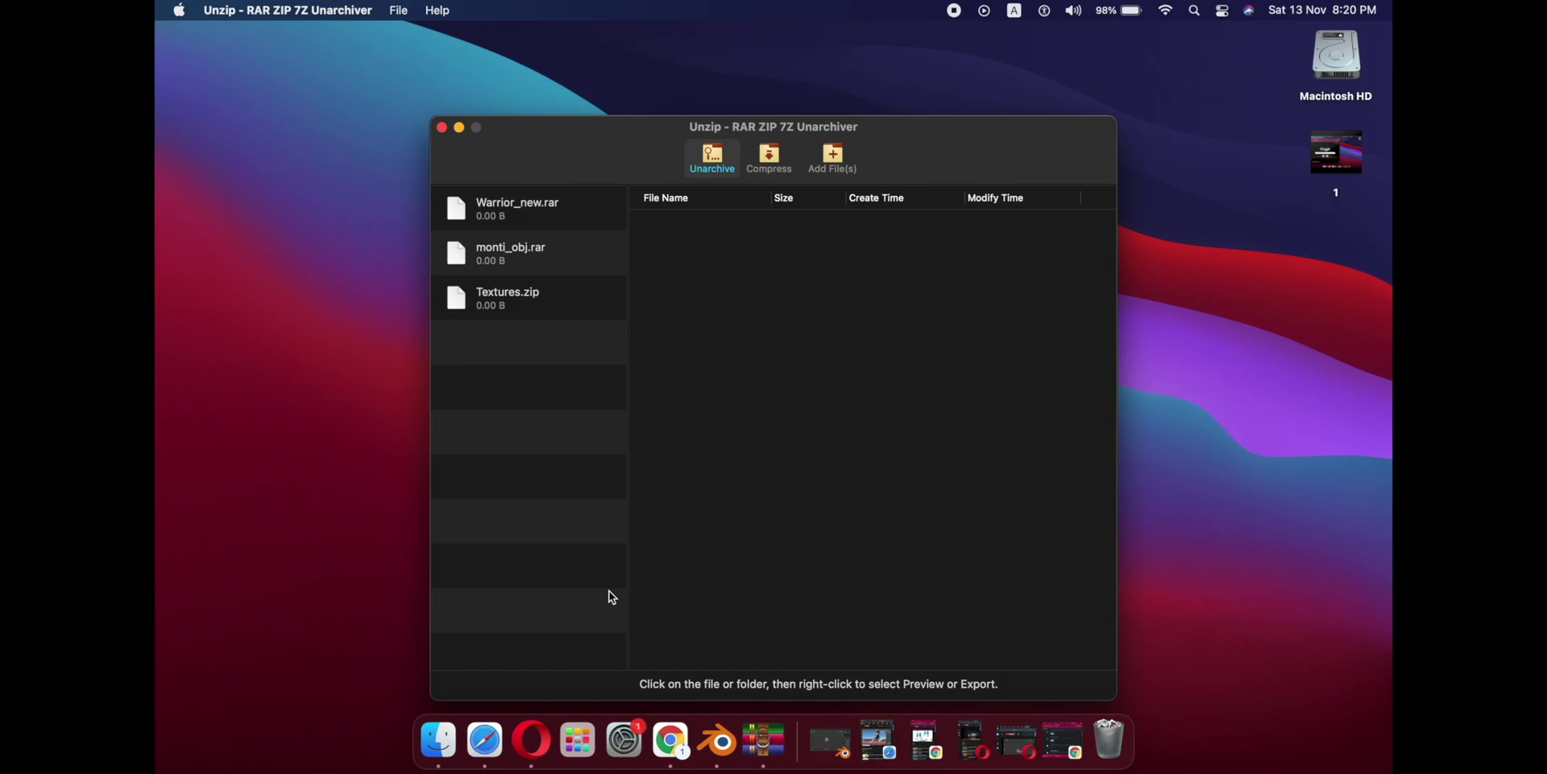
left_click_drag(627, 137, 833, 109)
left_click(669, 757)
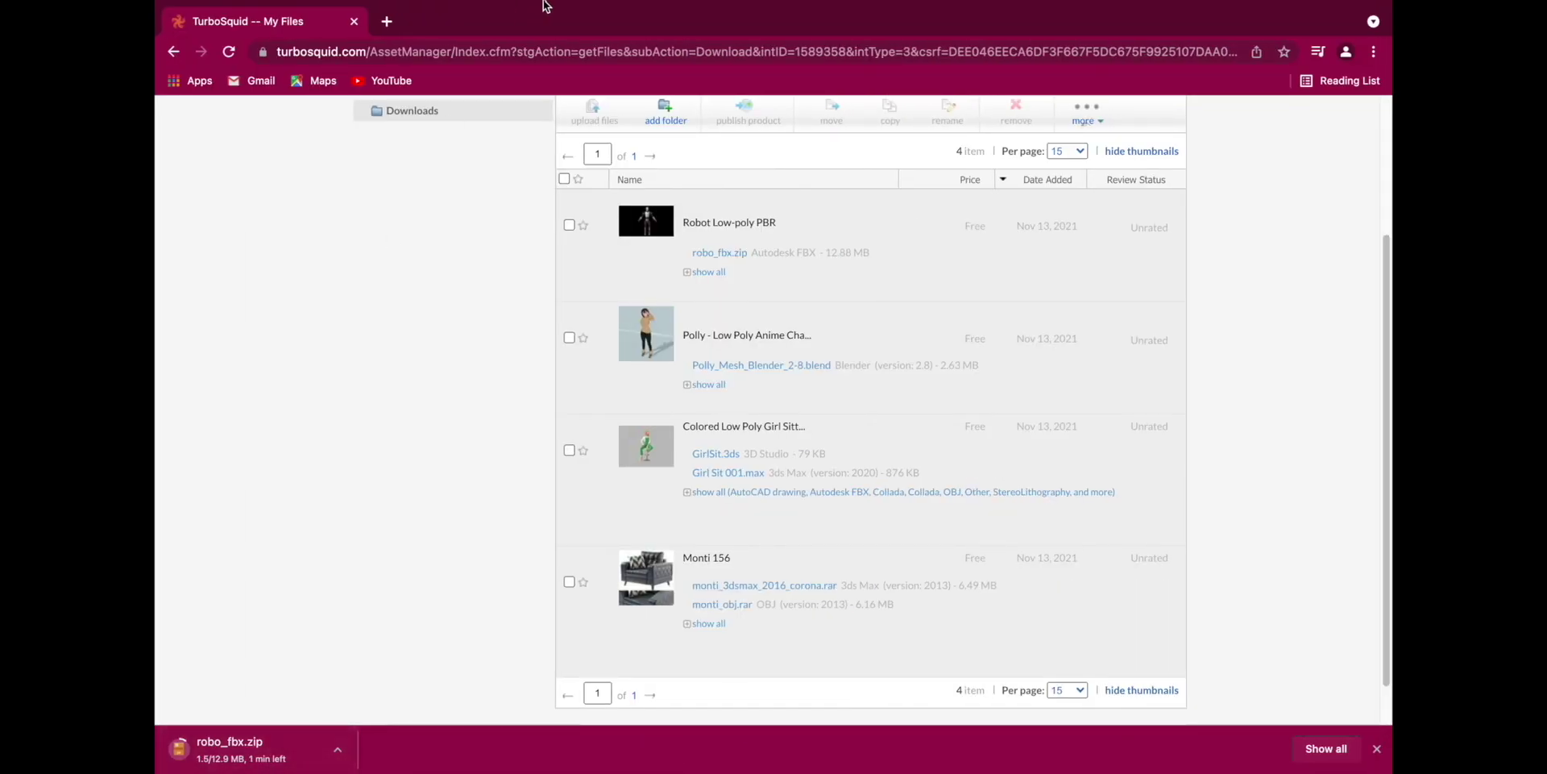
mouse_move(211, 24)
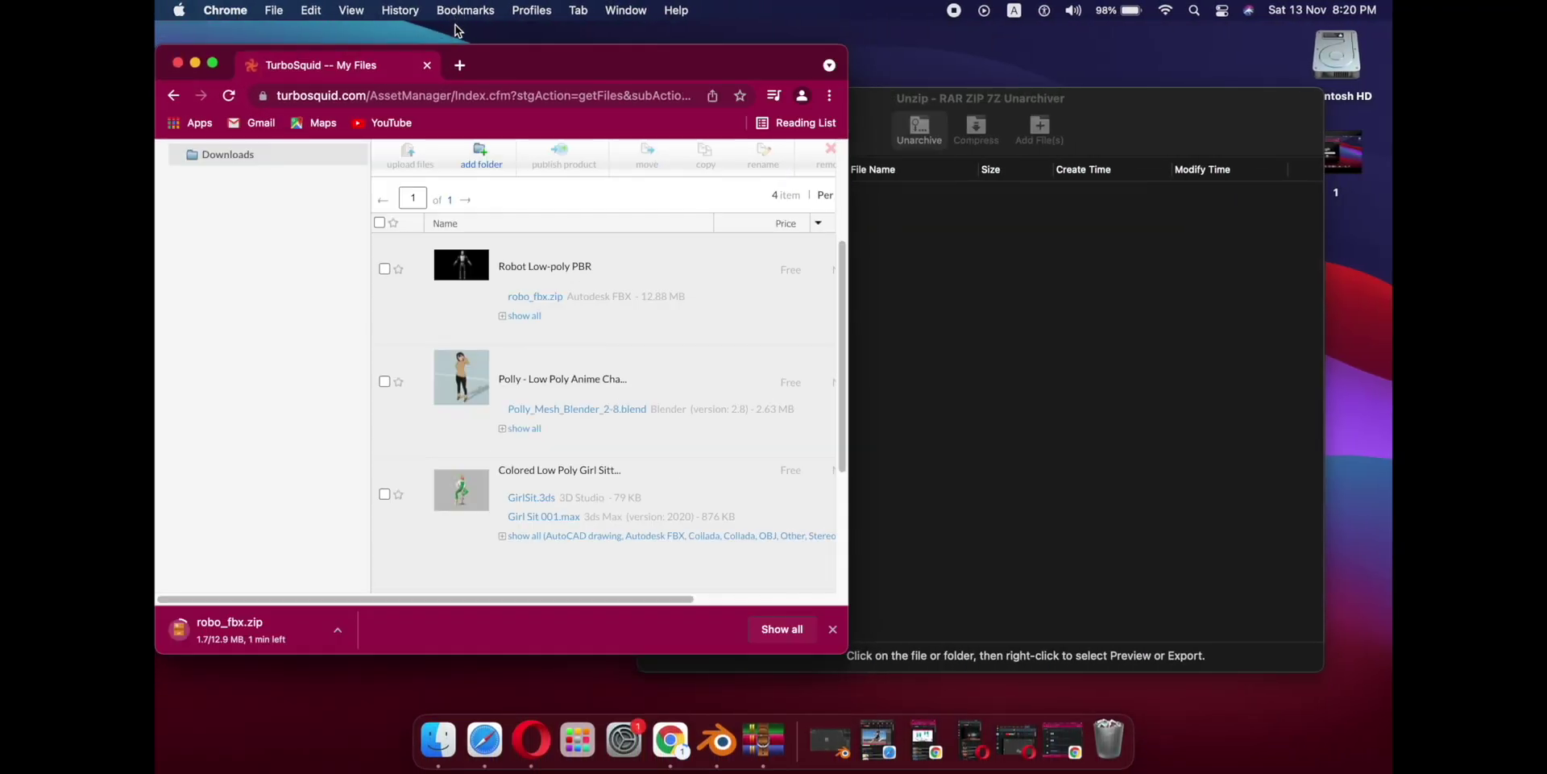
left_click_drag(506, 66, 1267, 75)
left_click_drag(729, 137, 361, 86)
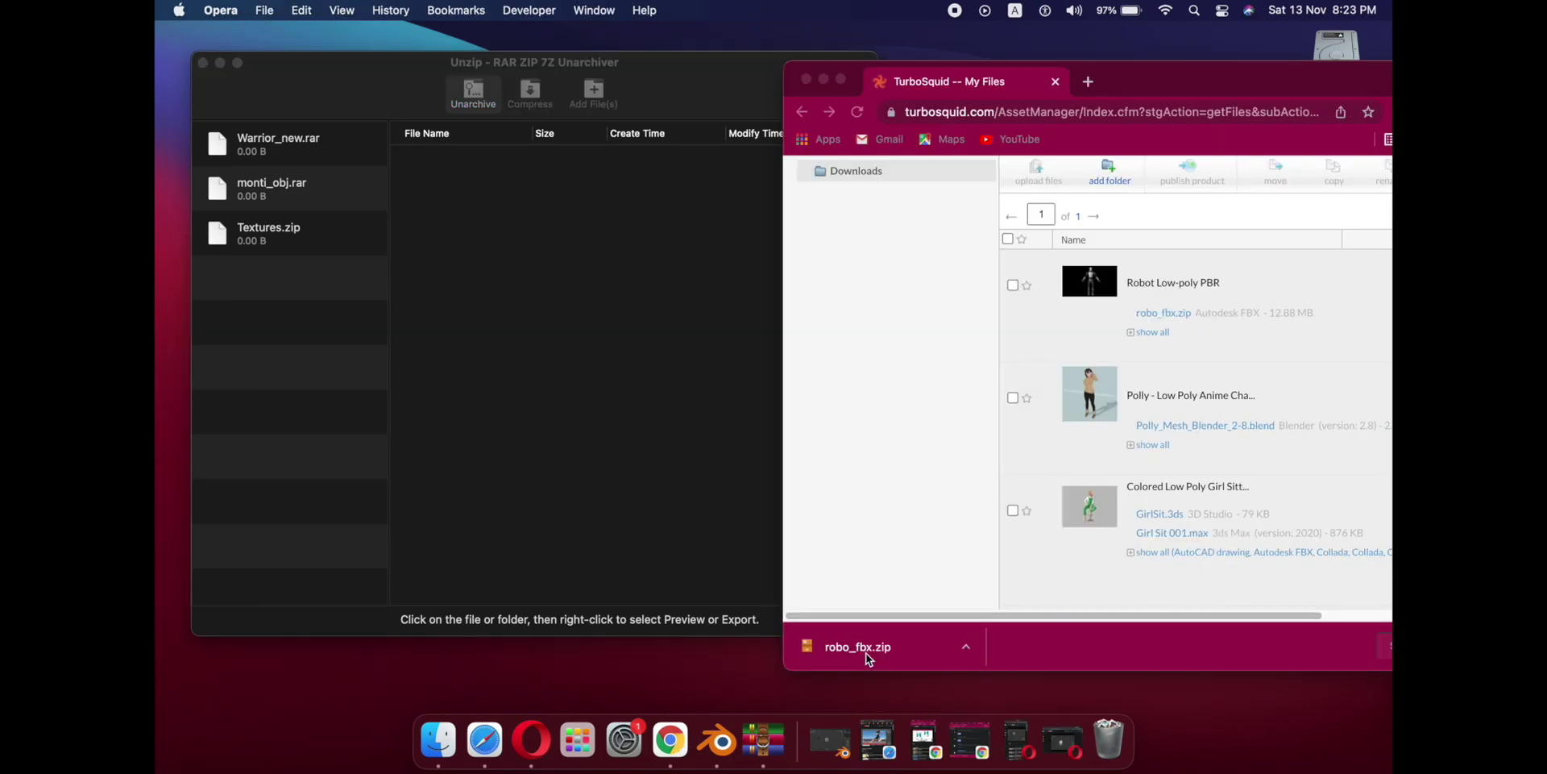
Step: Load the downloaded robo_fbx.zip into the Unzip unarchiver and look through the contents of its textures folder
left_click_drag(868, 659, 595, 449)
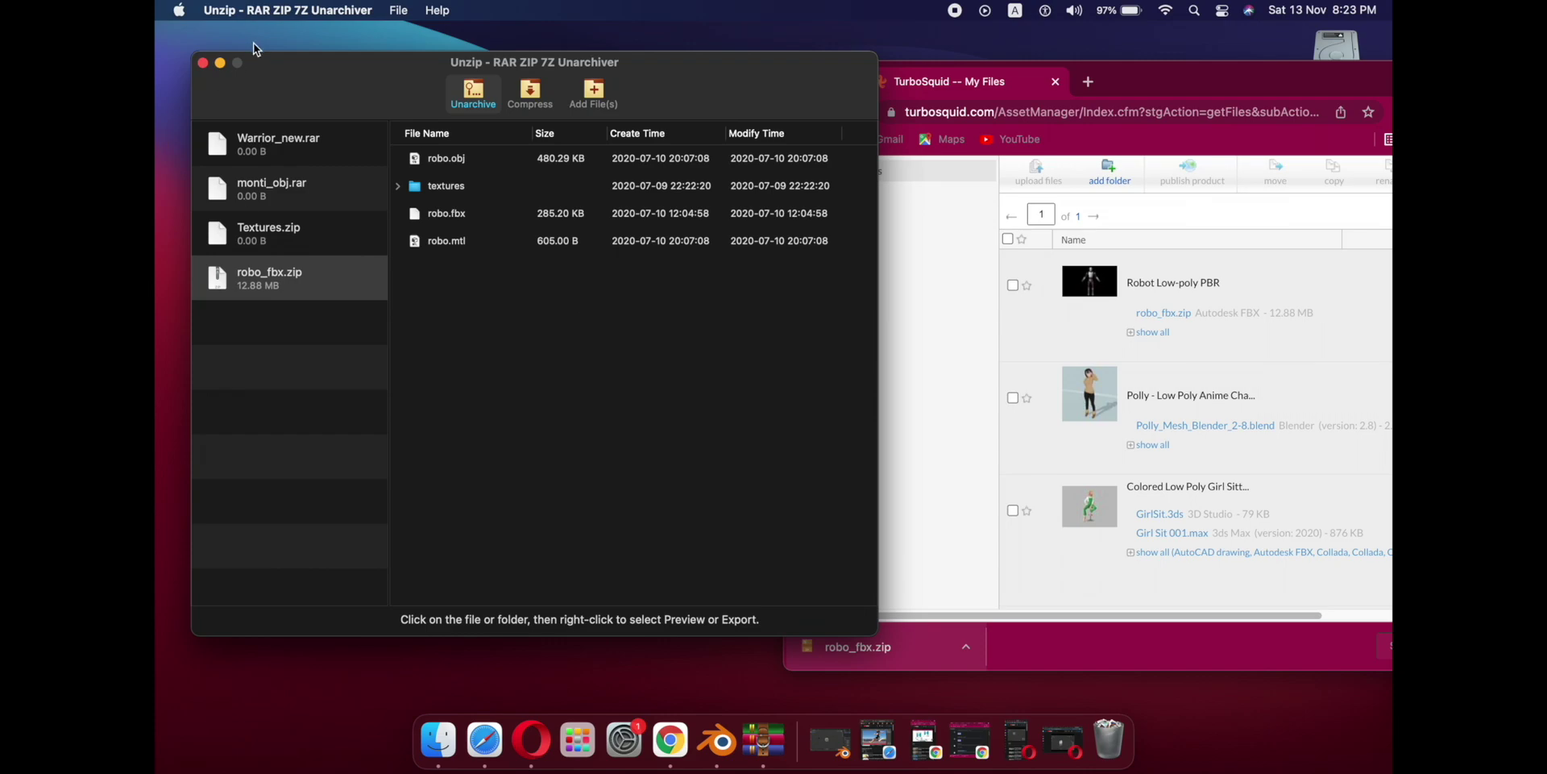
left_click(484, 158)
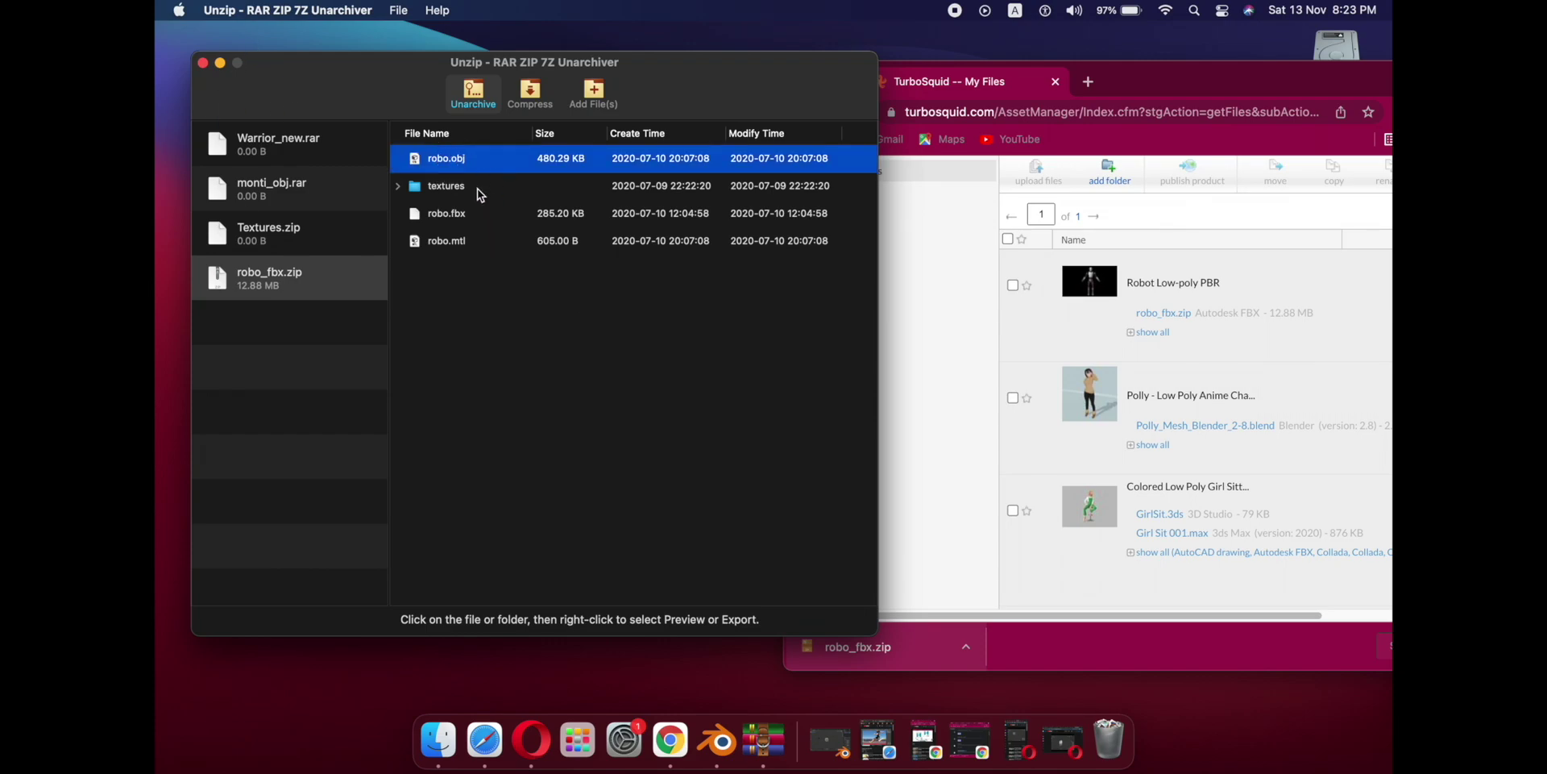
left_click(477, 188)
double_click(477, 189)
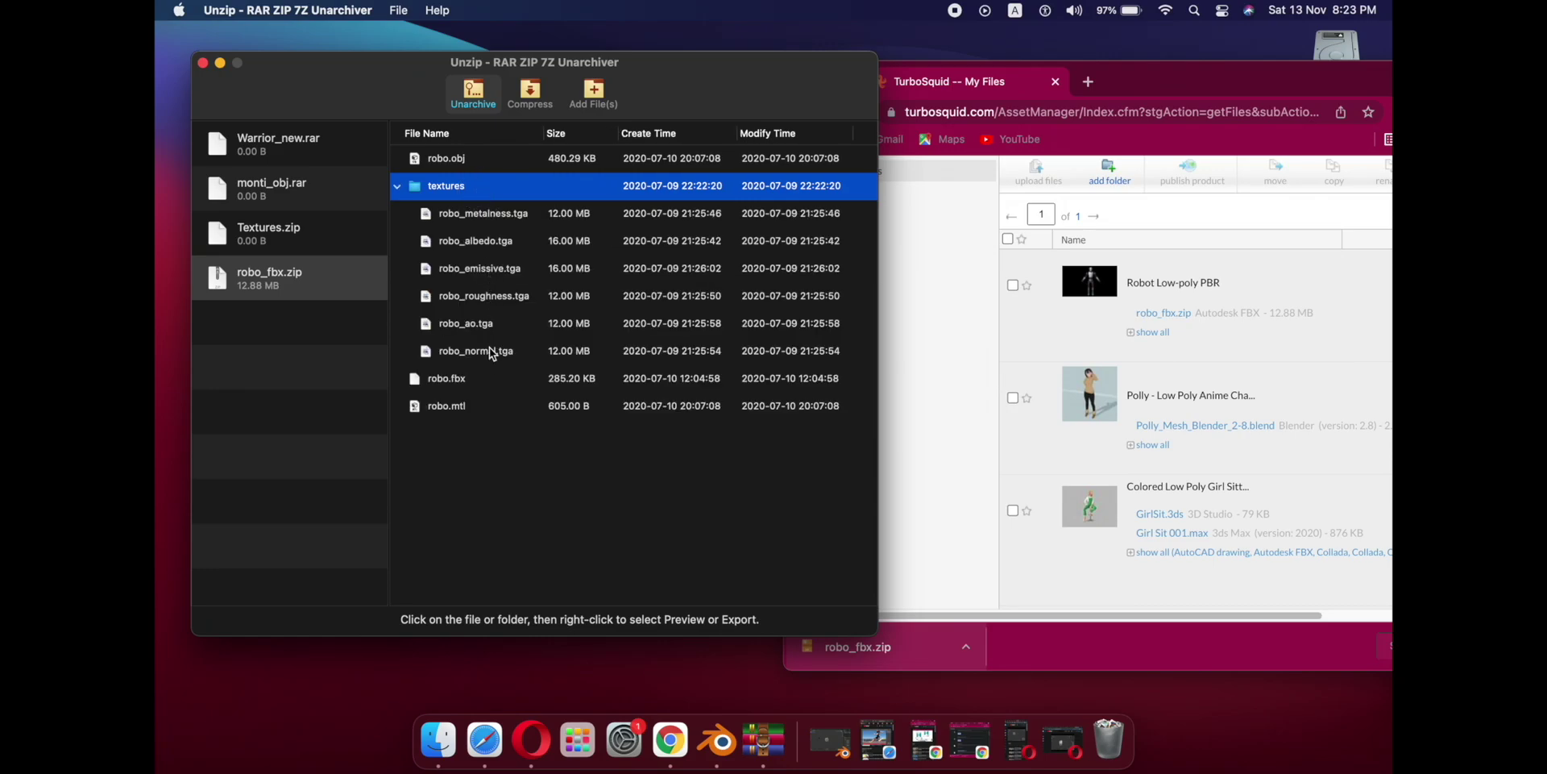
left_click(398, 187)
Step: Export robo.mtl from the archive to the Desktop and close its preview
double_click(456, 247)
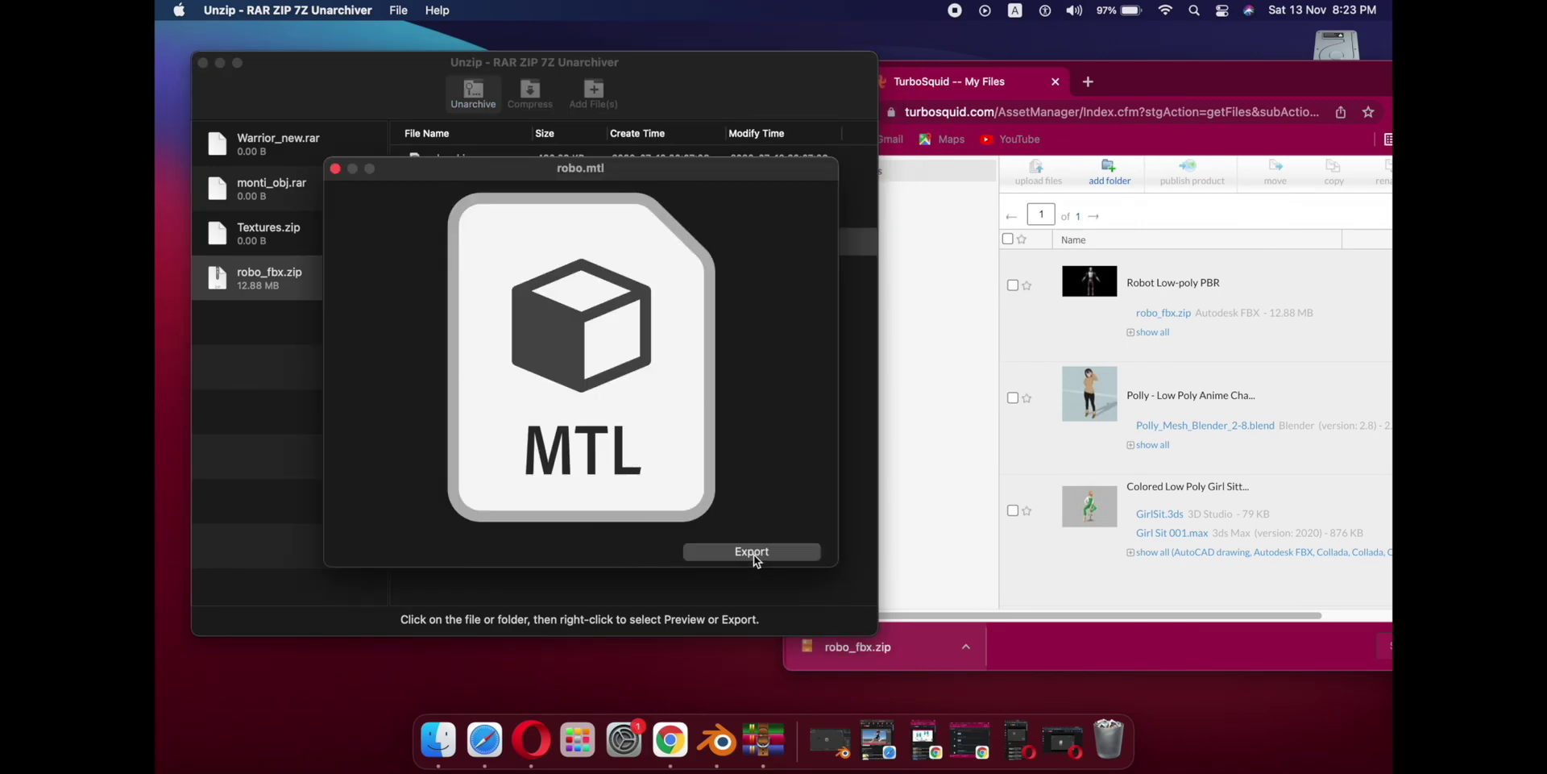
left_click(754, 554)
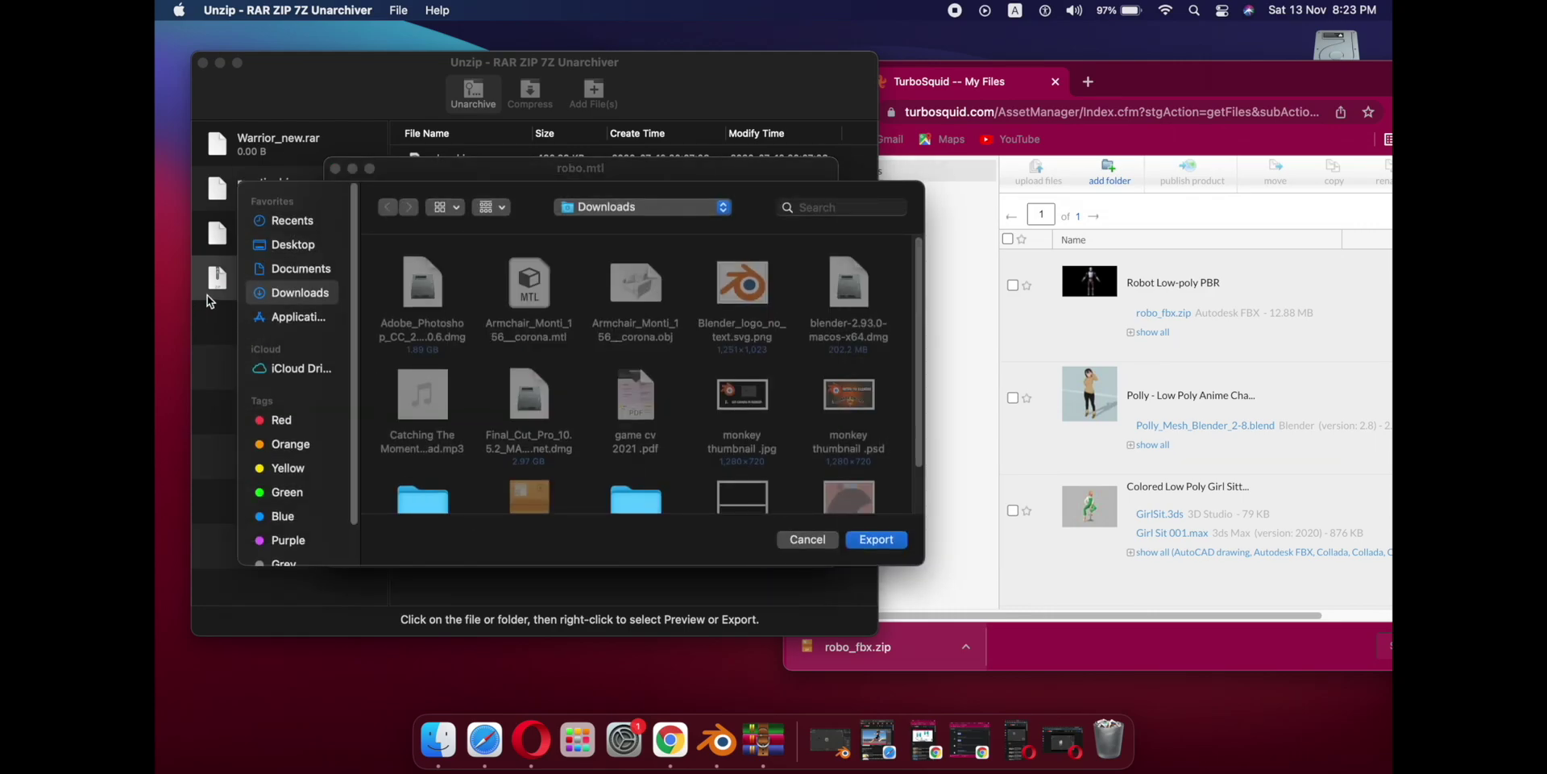
left_click(284, 248)
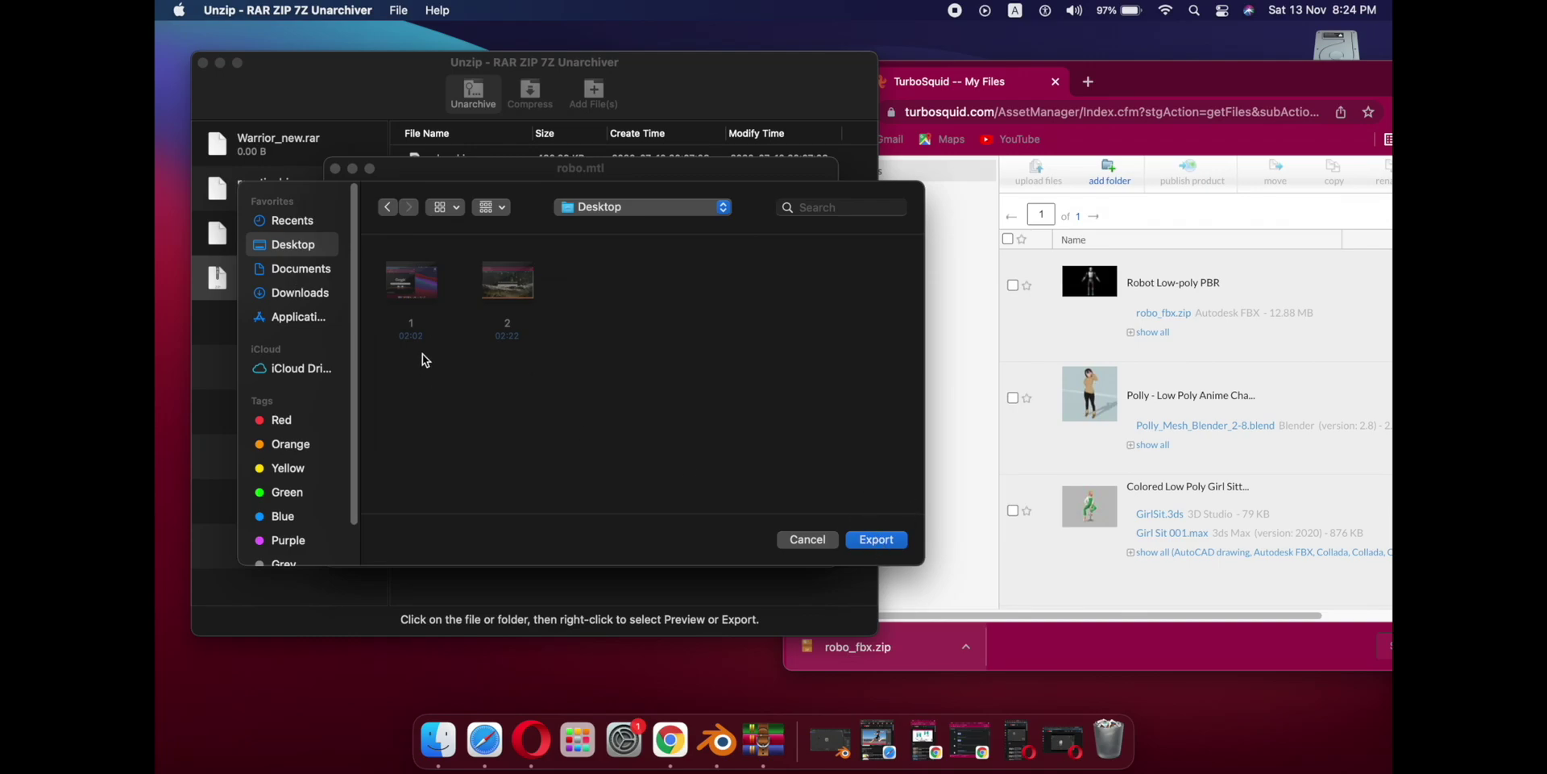
left_click(875, 539)
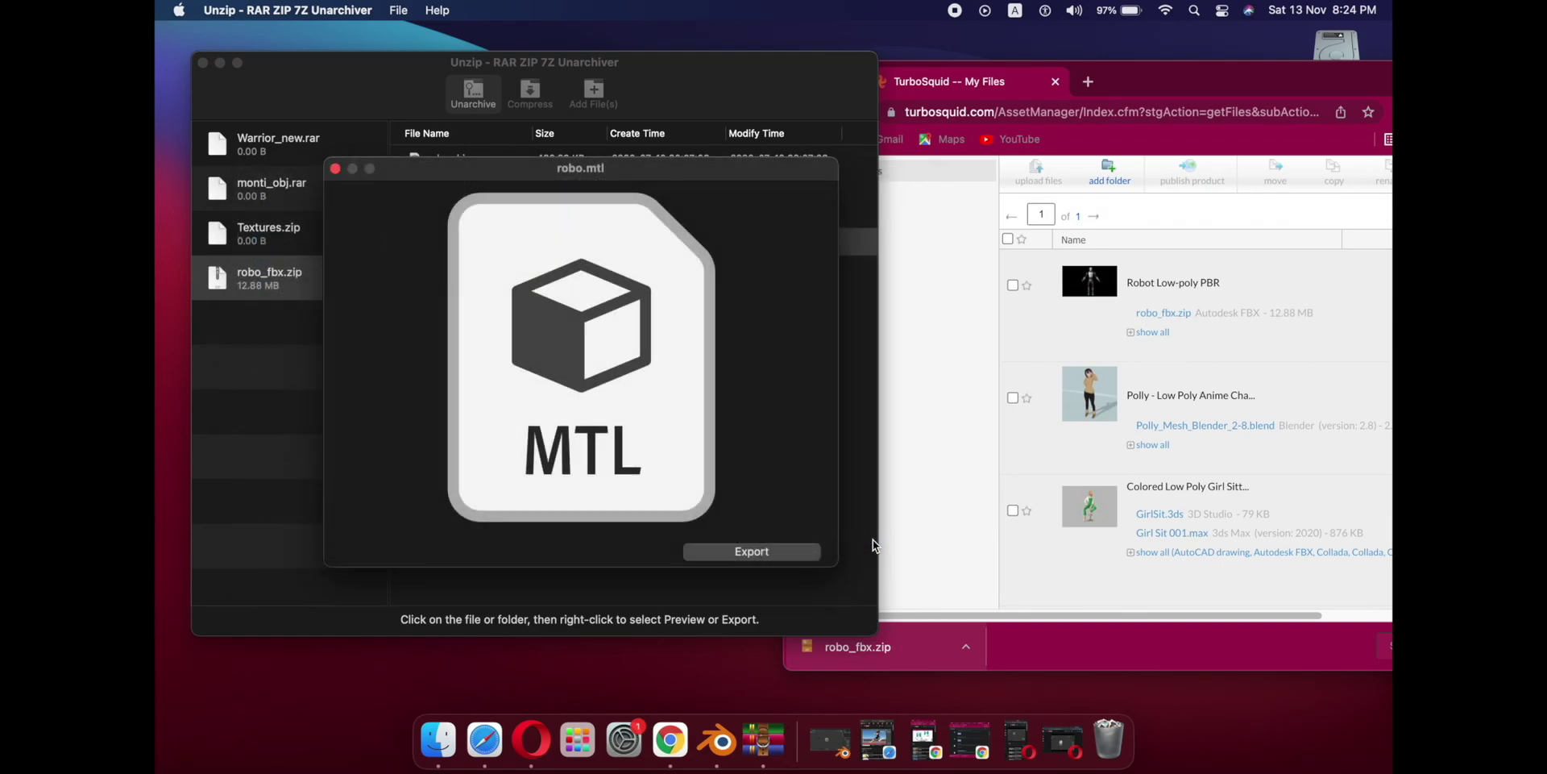
left_click(335, 168)
Step: Export robo.fbx from the archive to the Desktop and close its preview
double_click(470, 214)
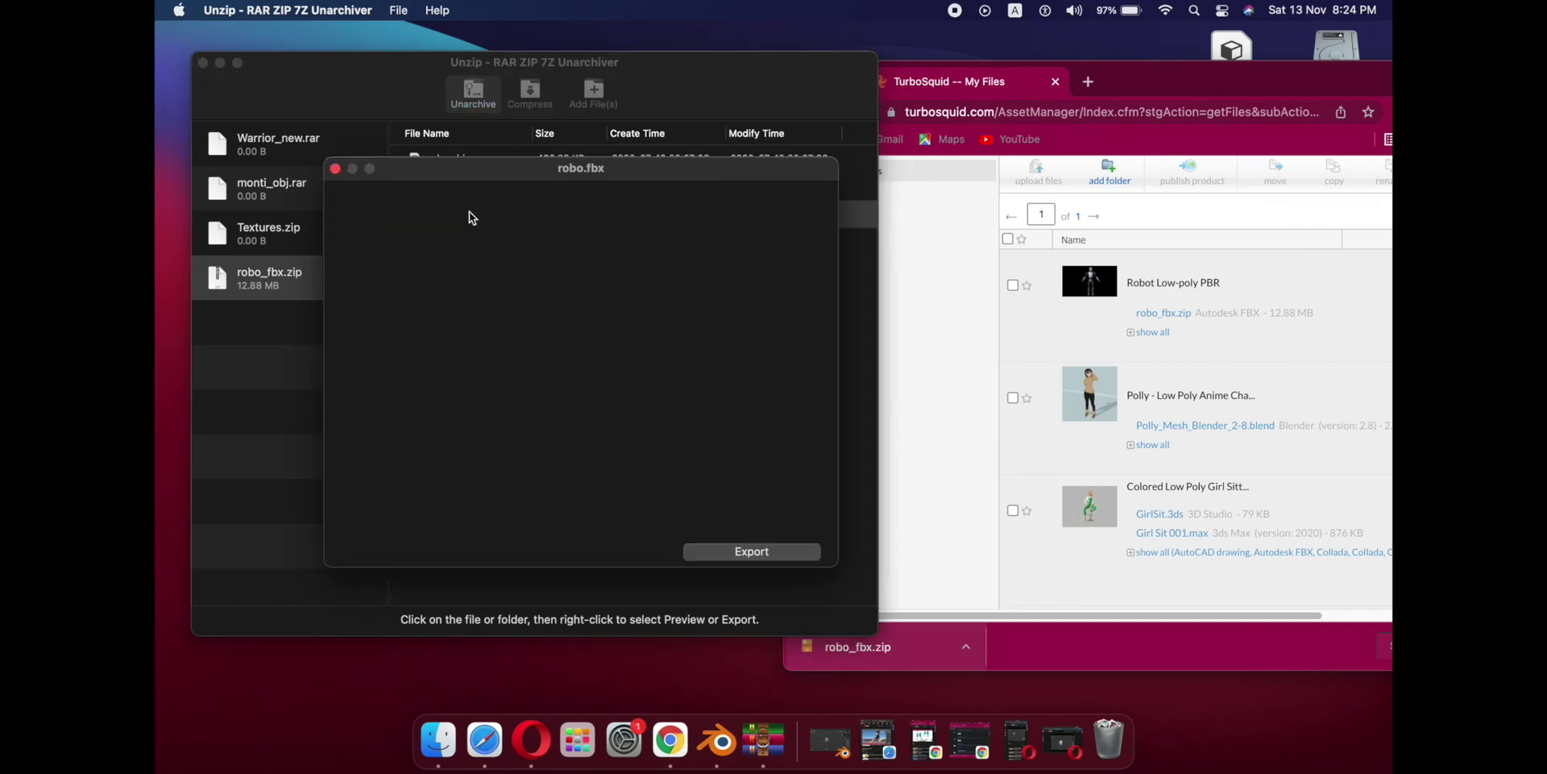
left_click(780, 553)
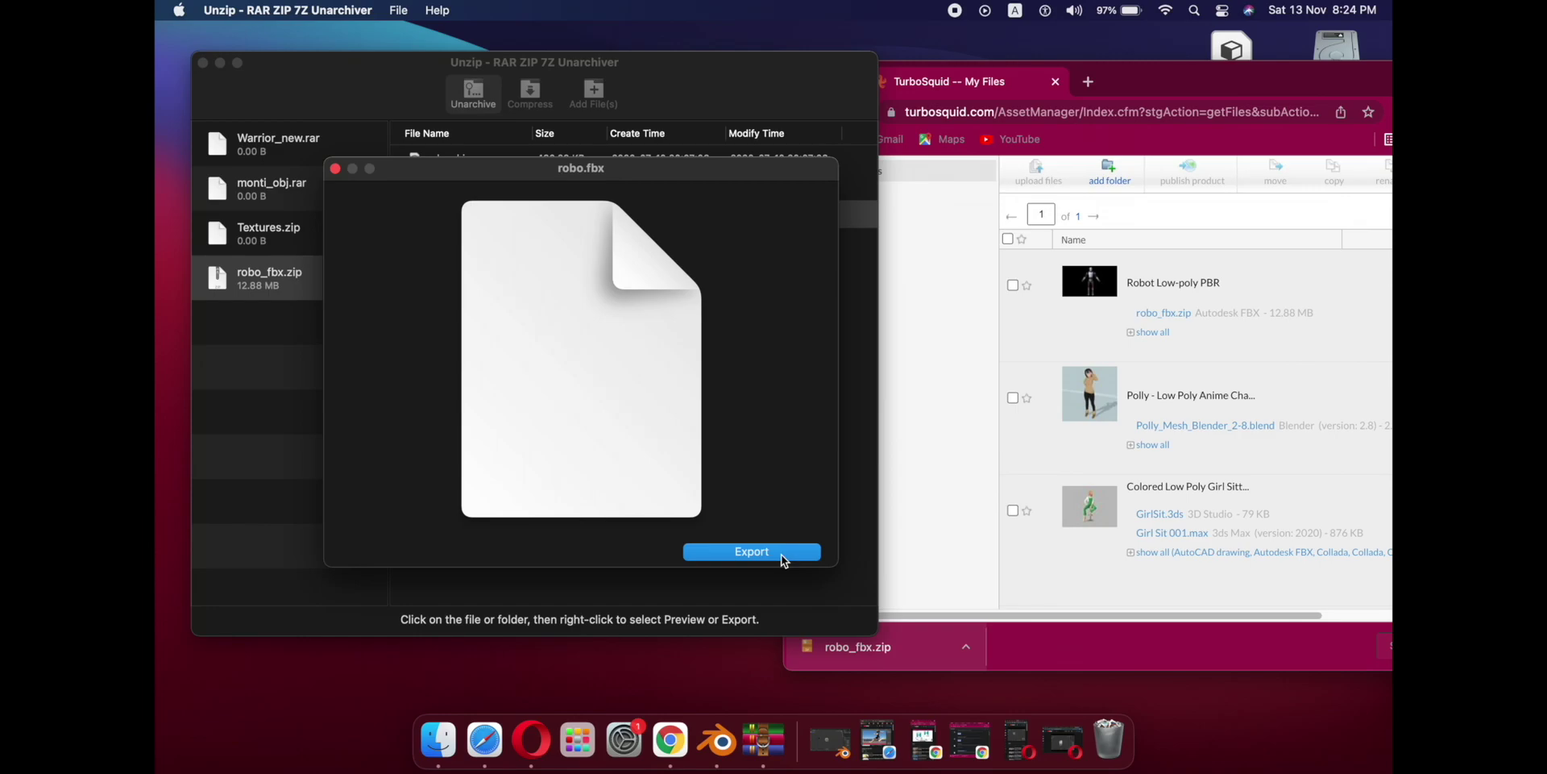
left_click(876, 539)
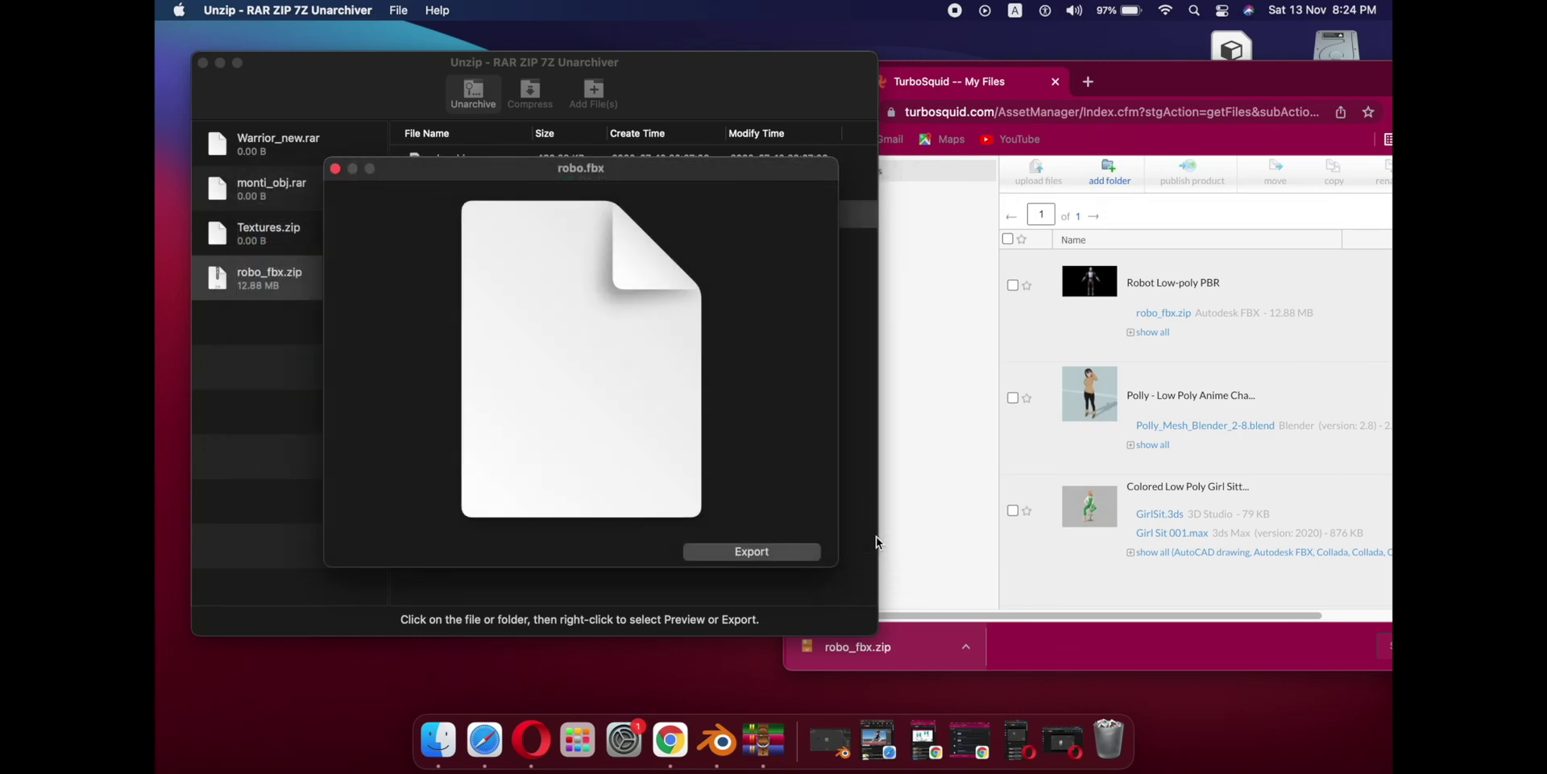
left_click(334, 169)
Step: Export robo.obj from the archive to the Desktop and close its preview
double_click(453, 159)
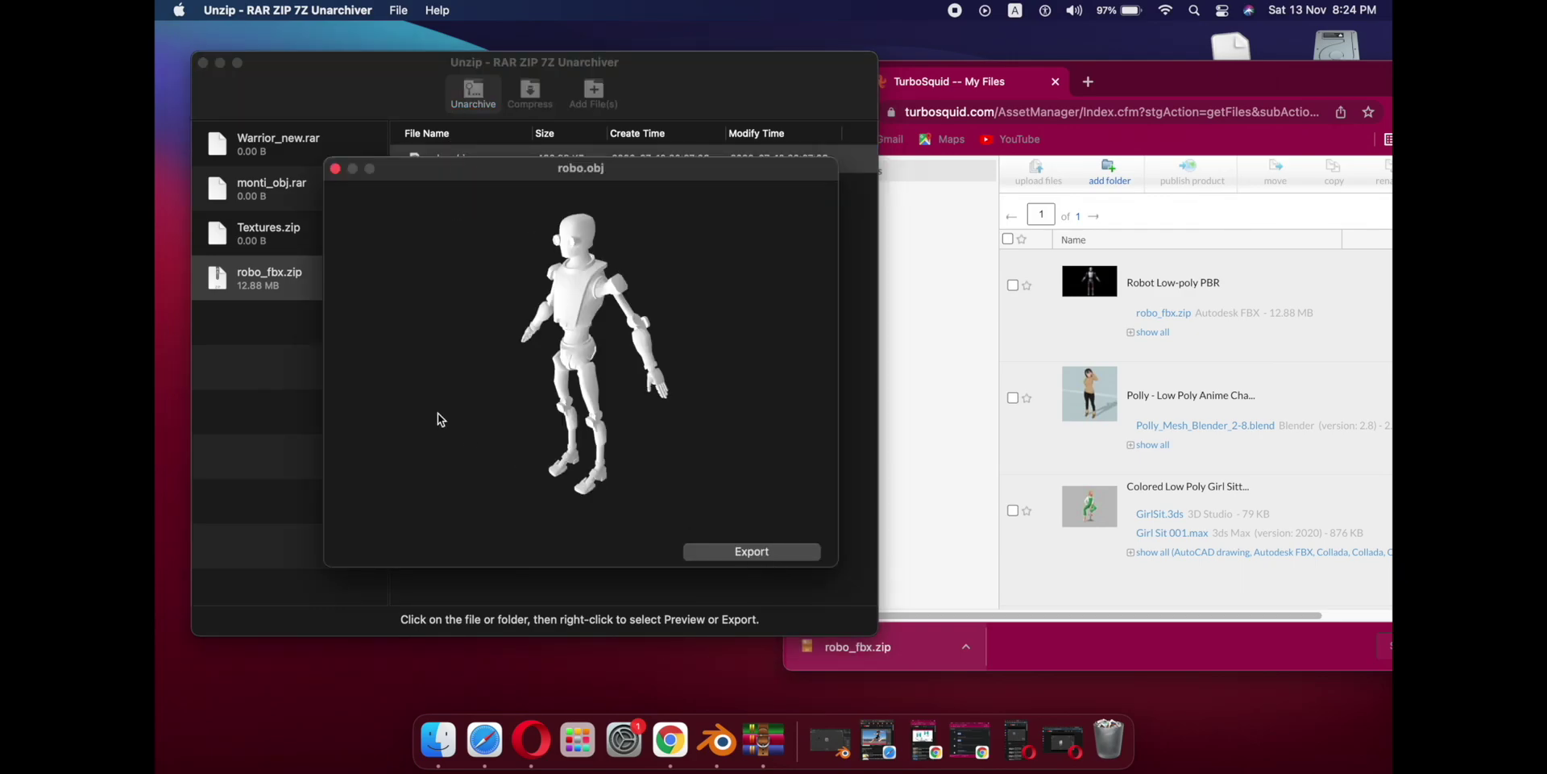
left_click(728, 552)
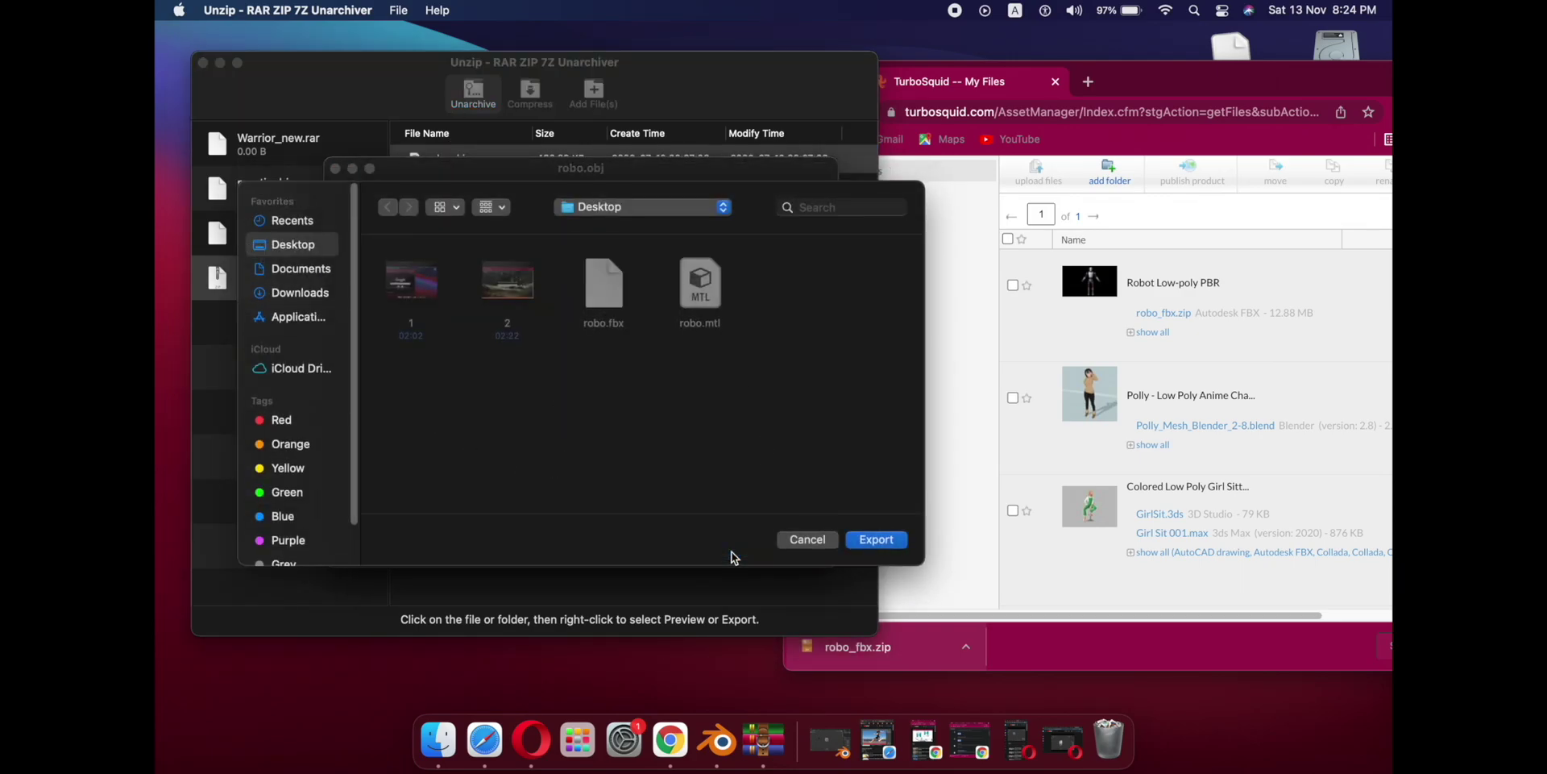
left_click(866, 541)
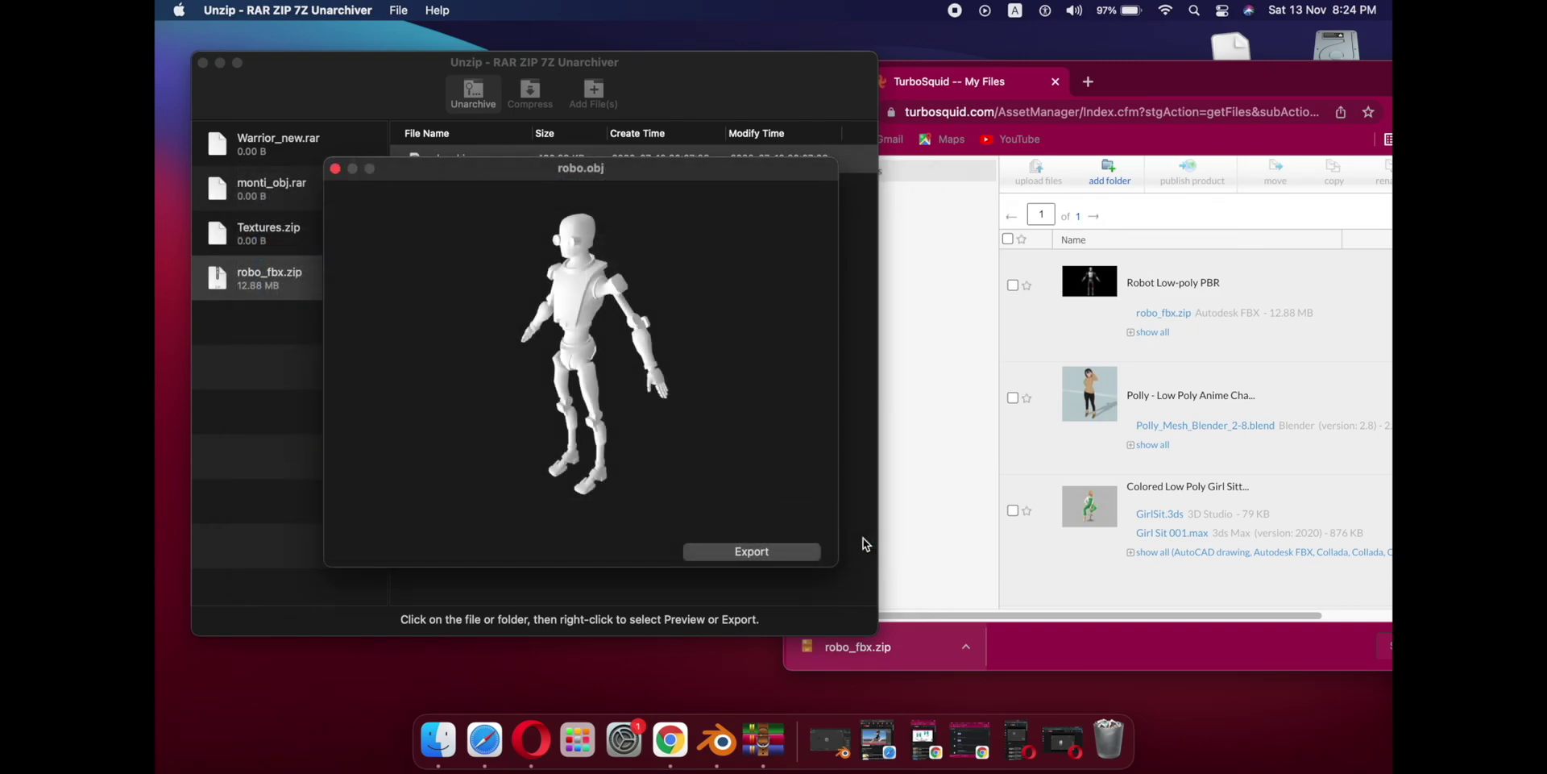
left_click(335, 169)
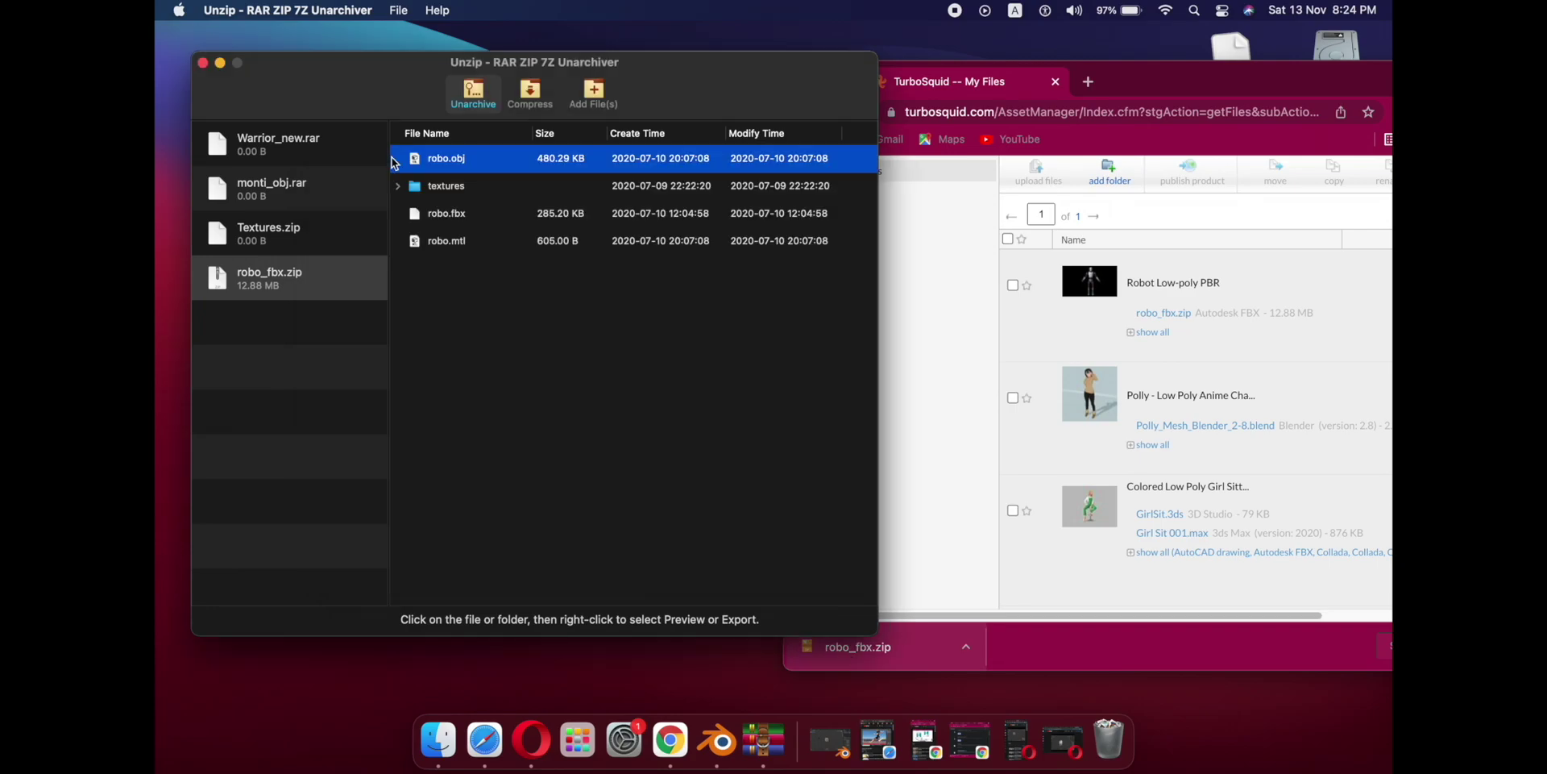
Step: Export all contents of the robo_fbx.zip archive, including the textures folder, to the Desktop
left_click(467, 190)
right_click(468, 190)
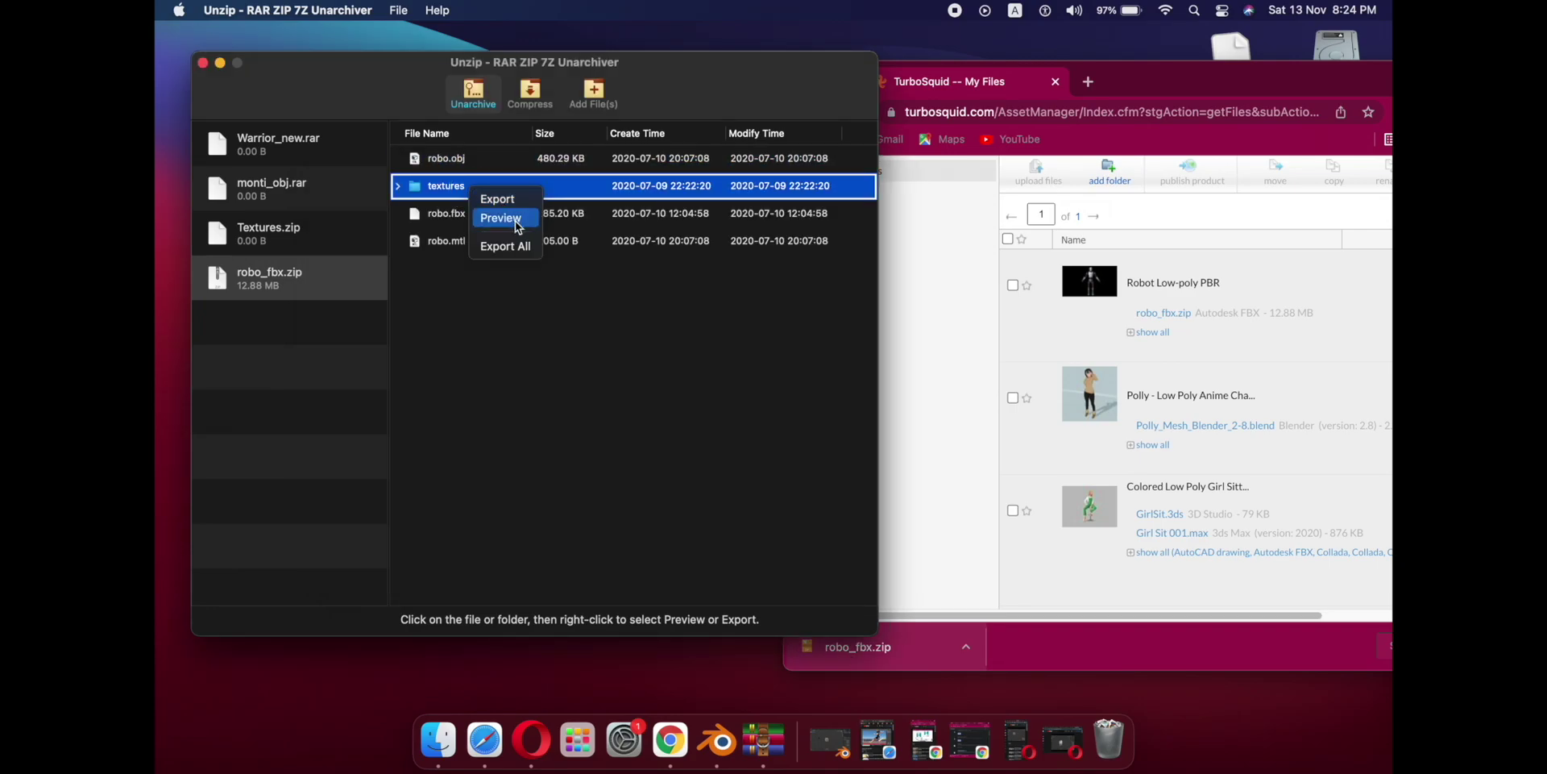
left_click(523, 249)
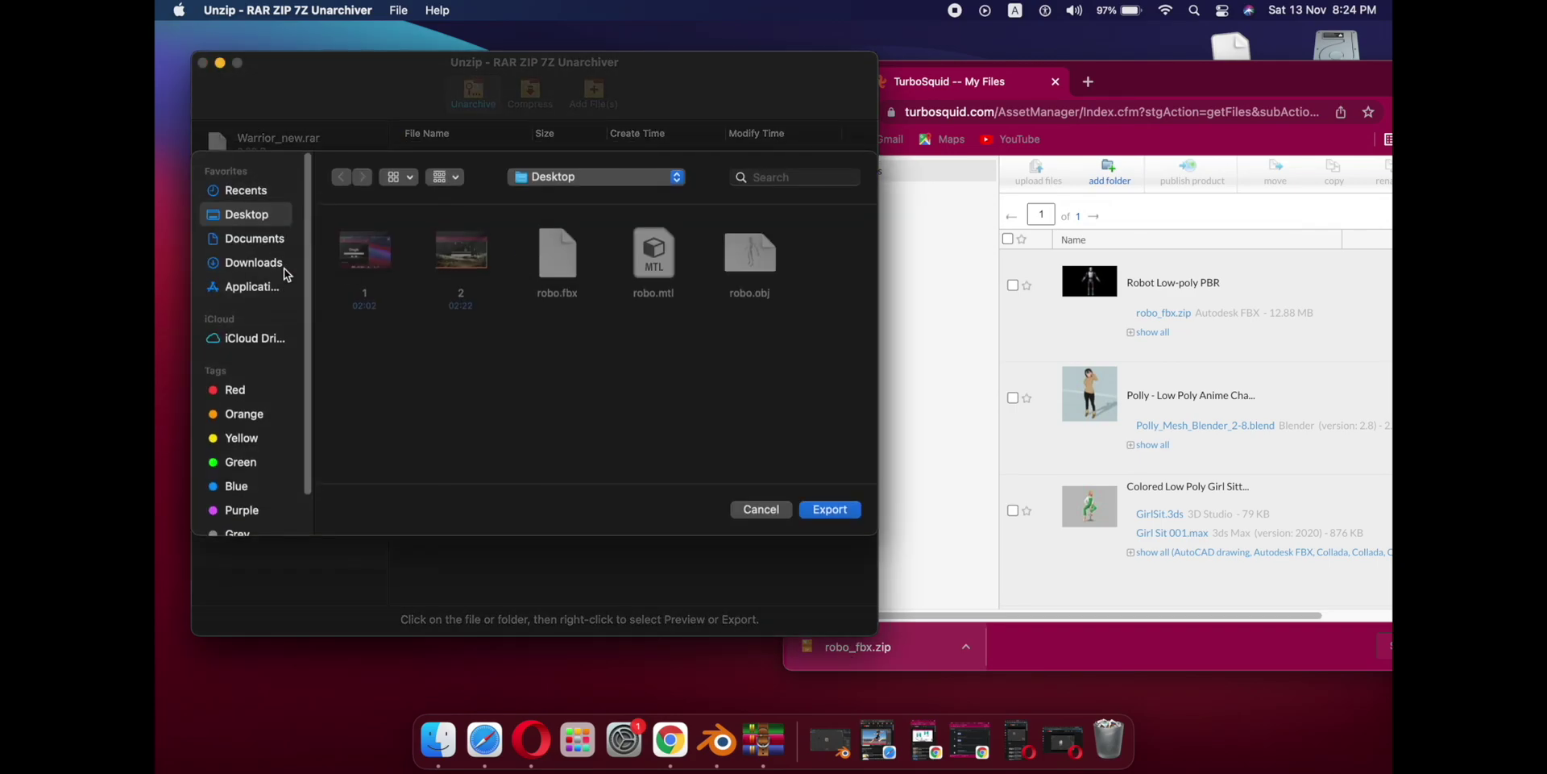
left_click(838, 509)
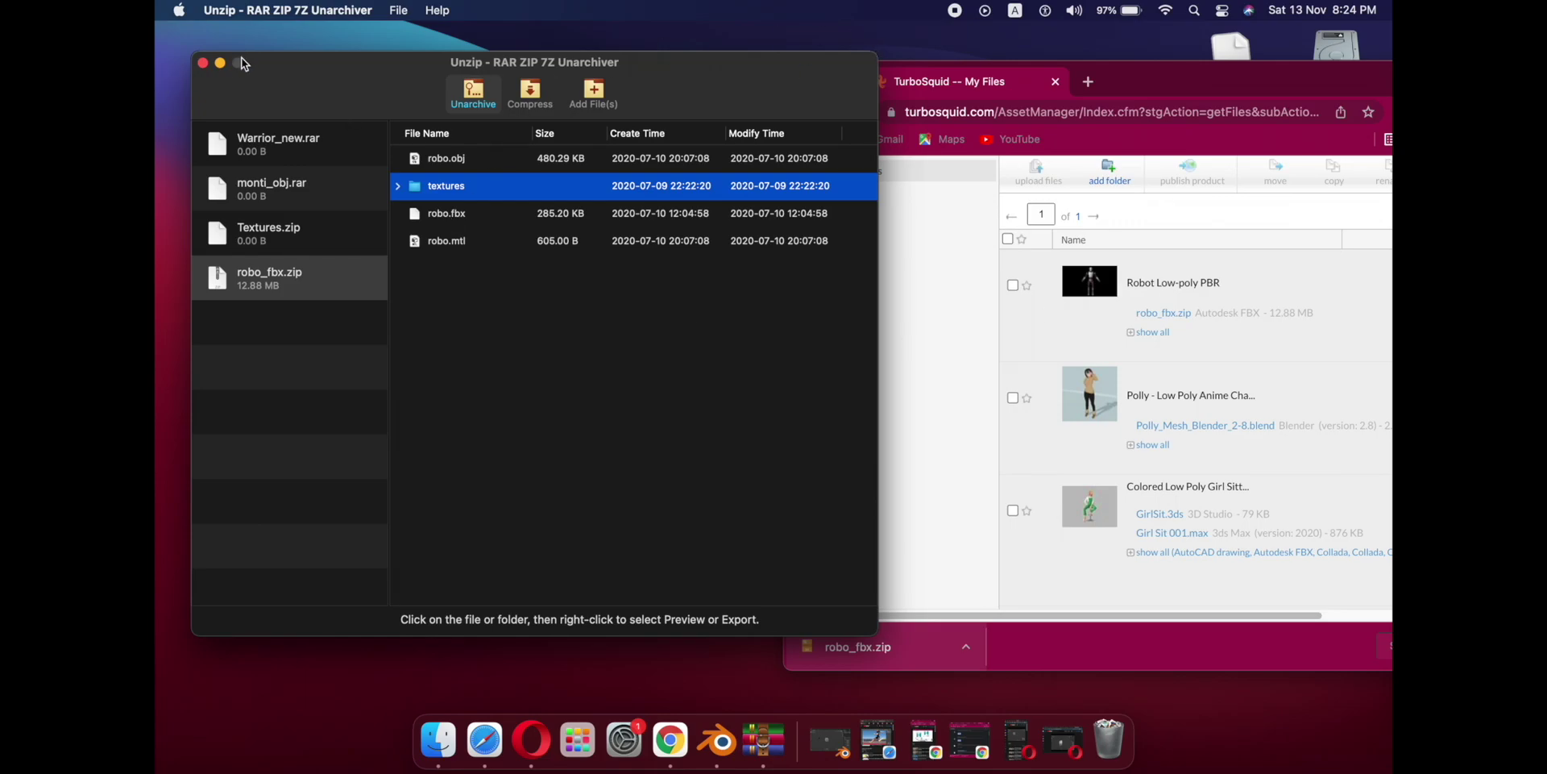
Step: Minimize the Unzip and Chrome windows and switch to Blender
left_click(220, 63)
left_click(826, 80)
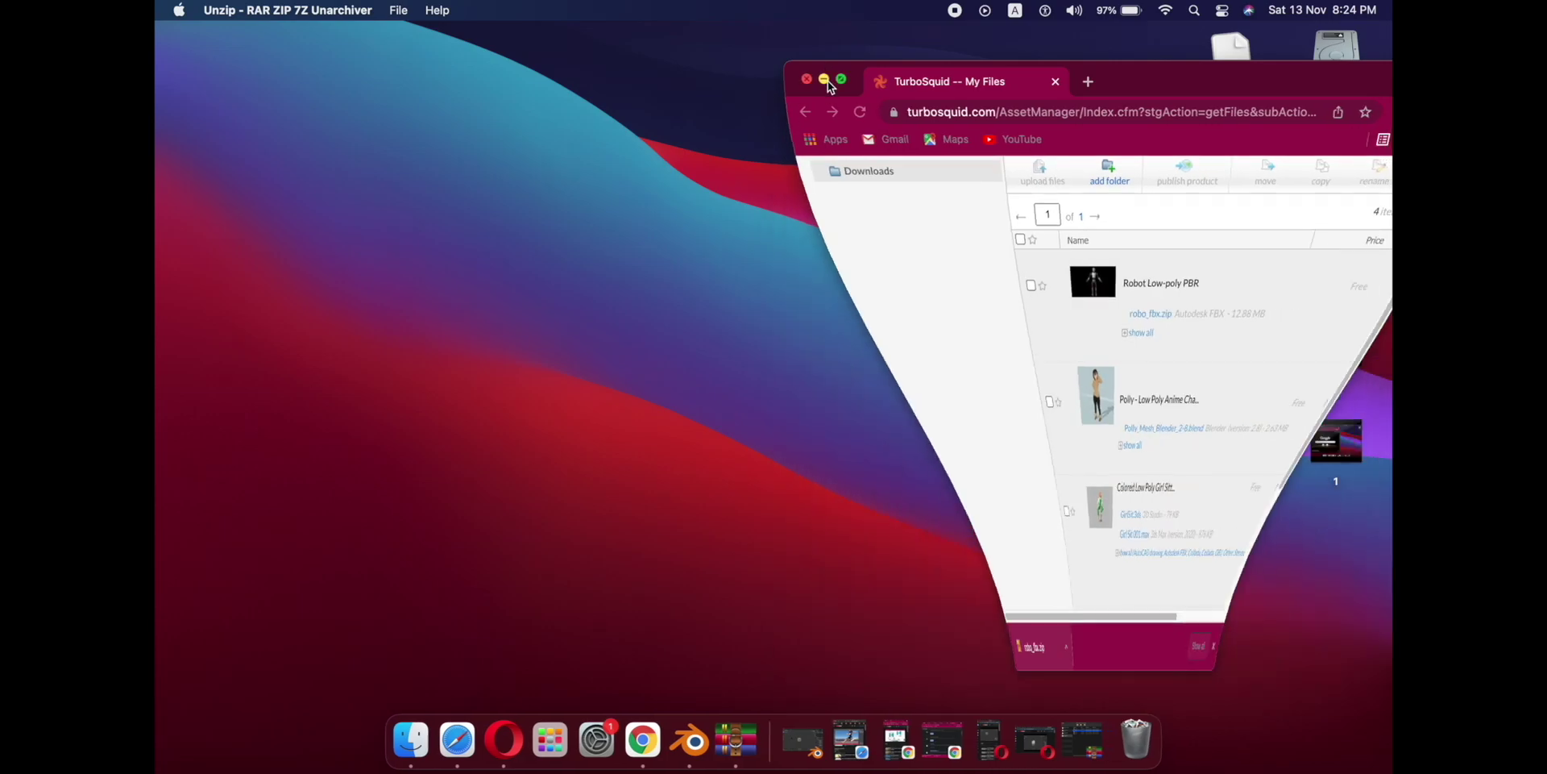
left_click(669, 742)
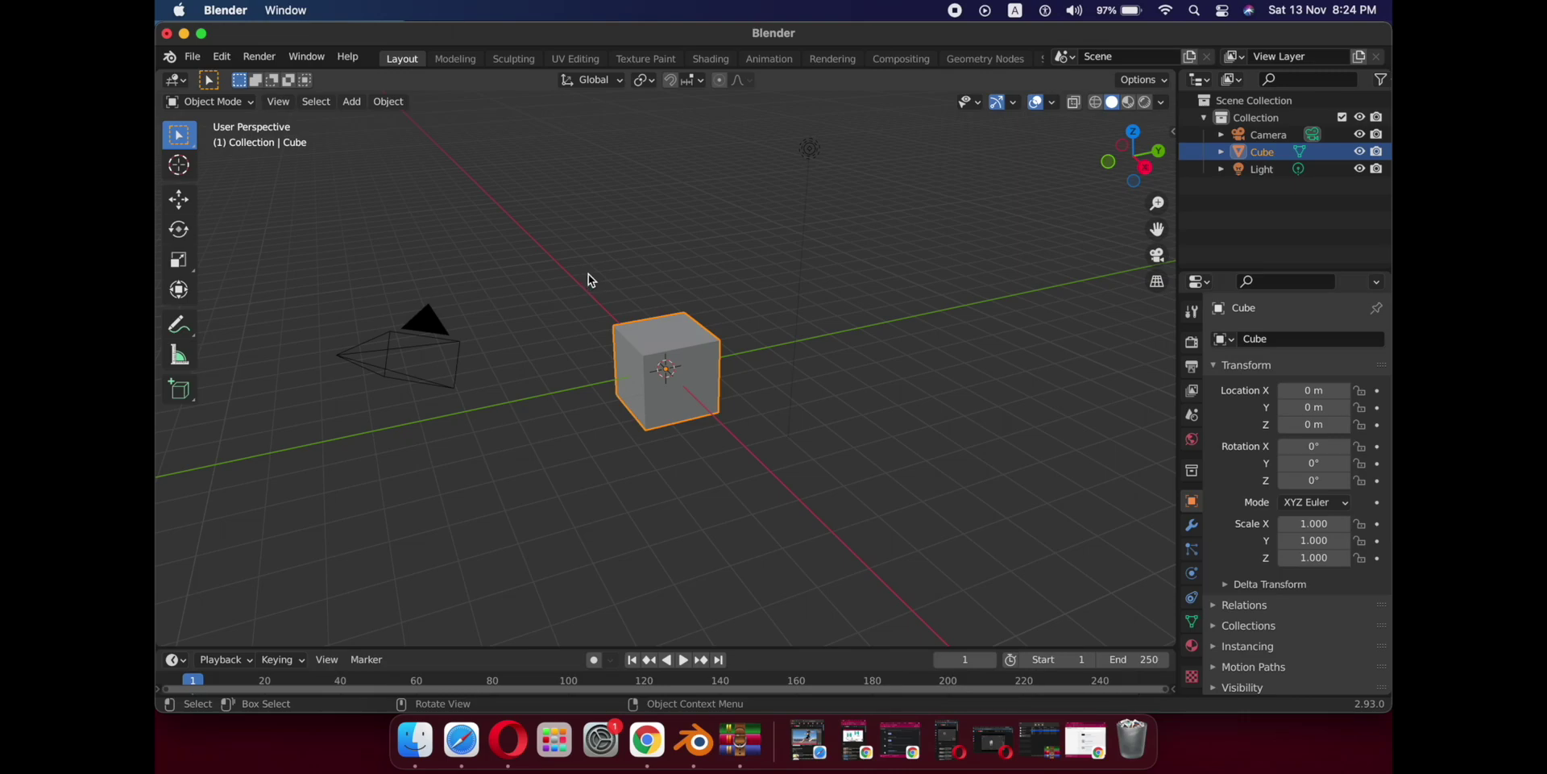
Step: Delete the default cube from the scene and make the Blender window full screen
right_click(659, 330)
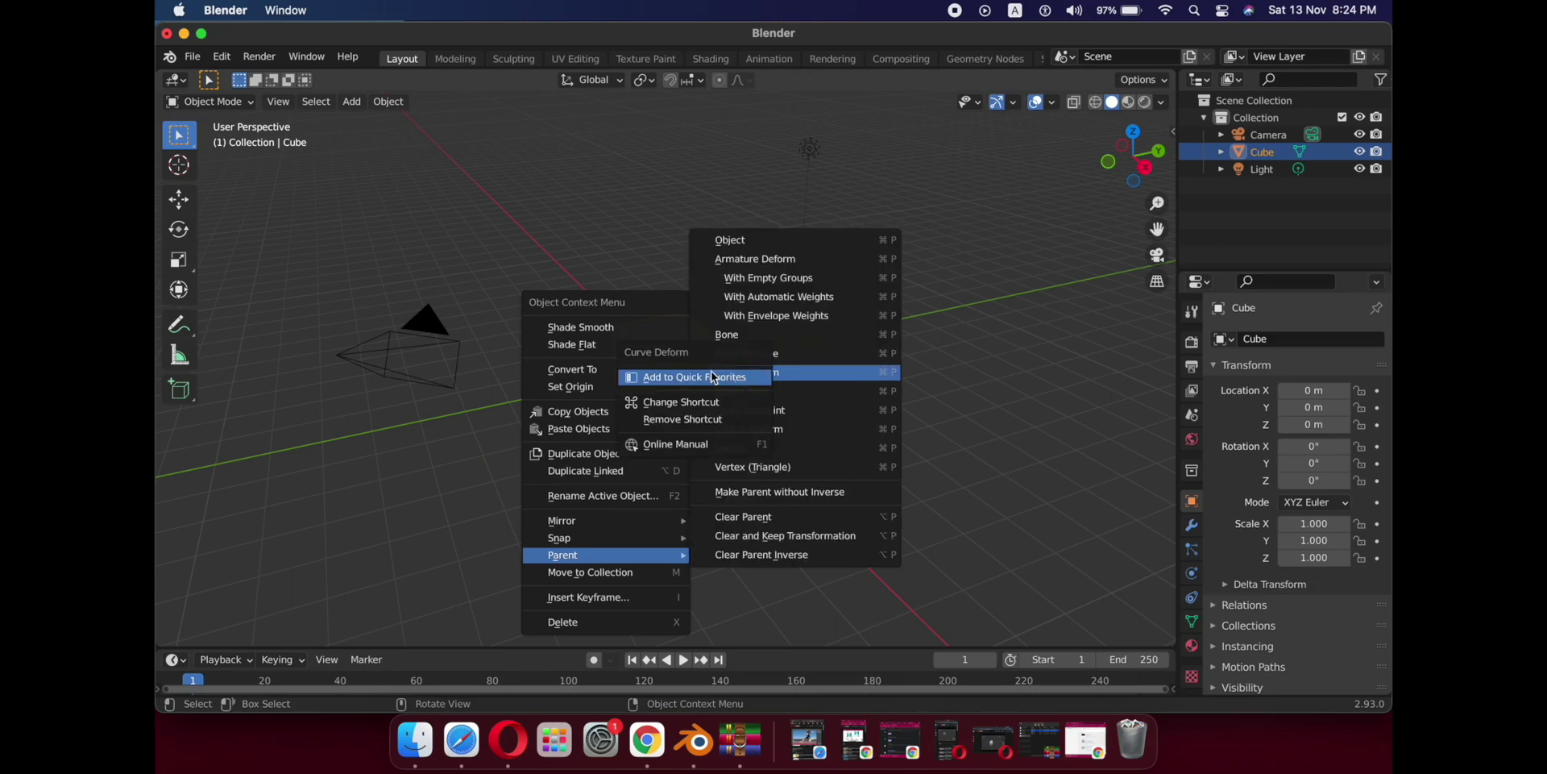
right_click(624, 226)
right_click(701, 341)
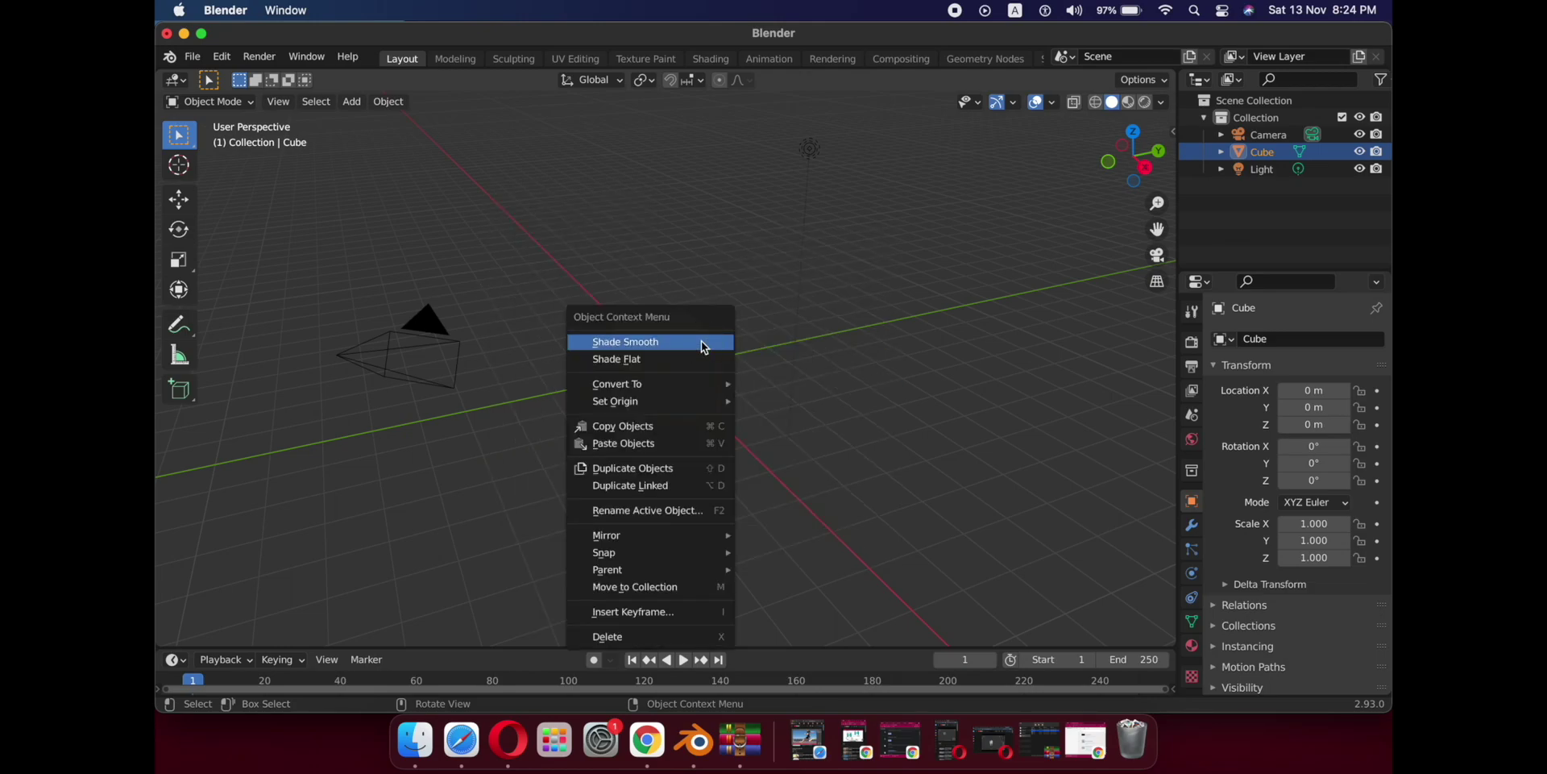
left_click(691, 636)
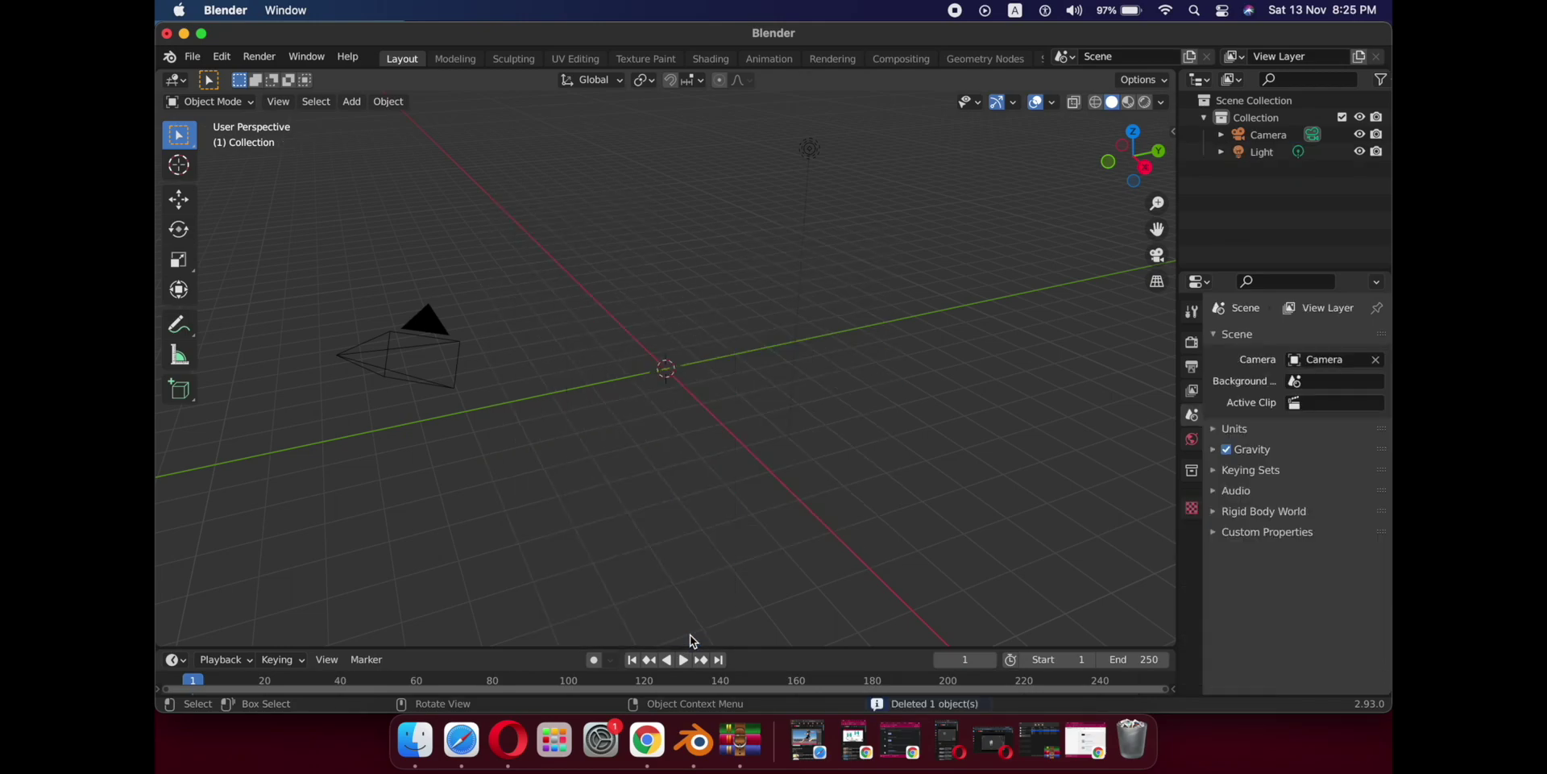
left_click(203, 36)
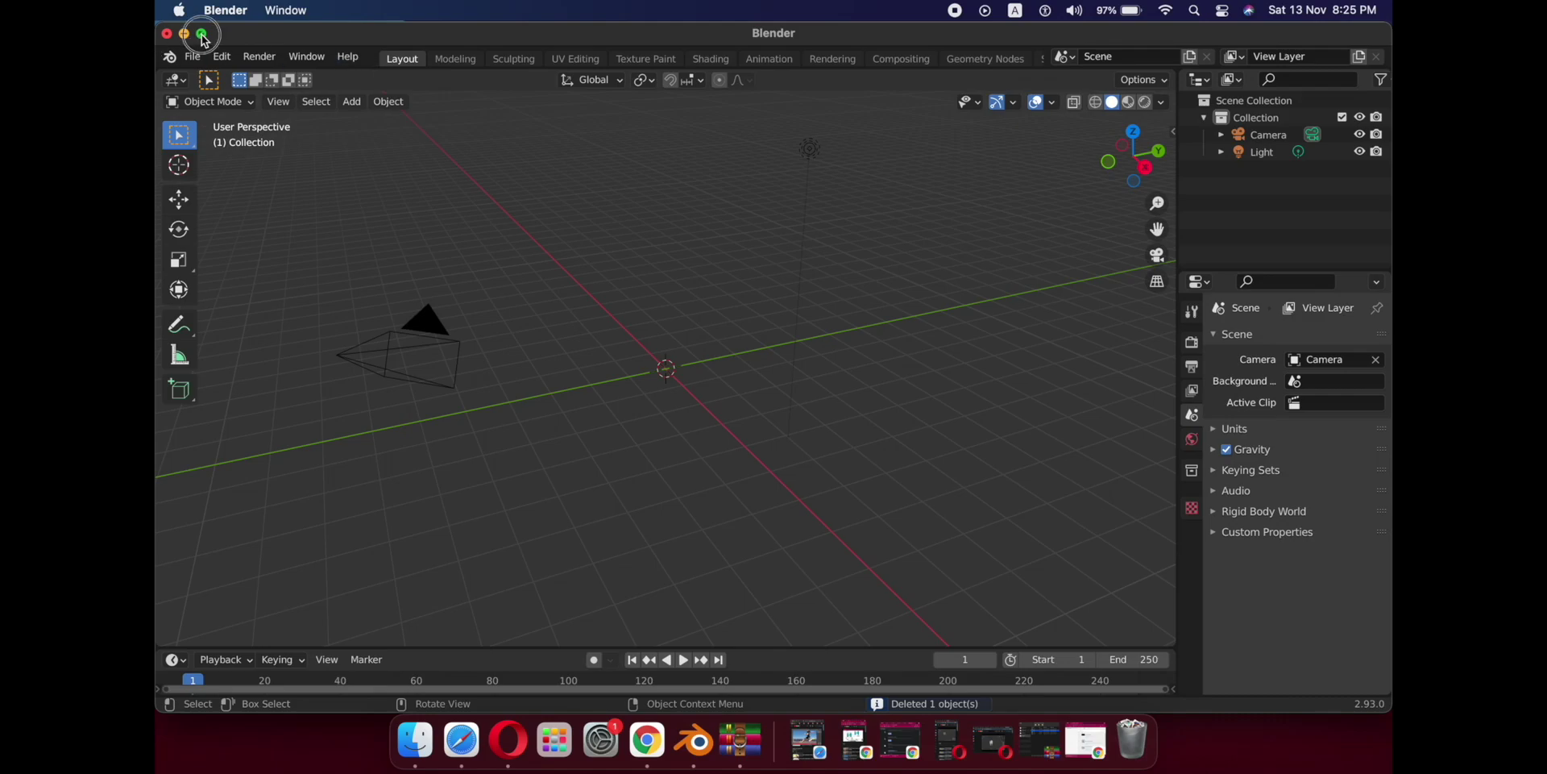
Step: Import robo.obj from the Desktop as a Wavefront (.obj) file
left_click(194, 11)
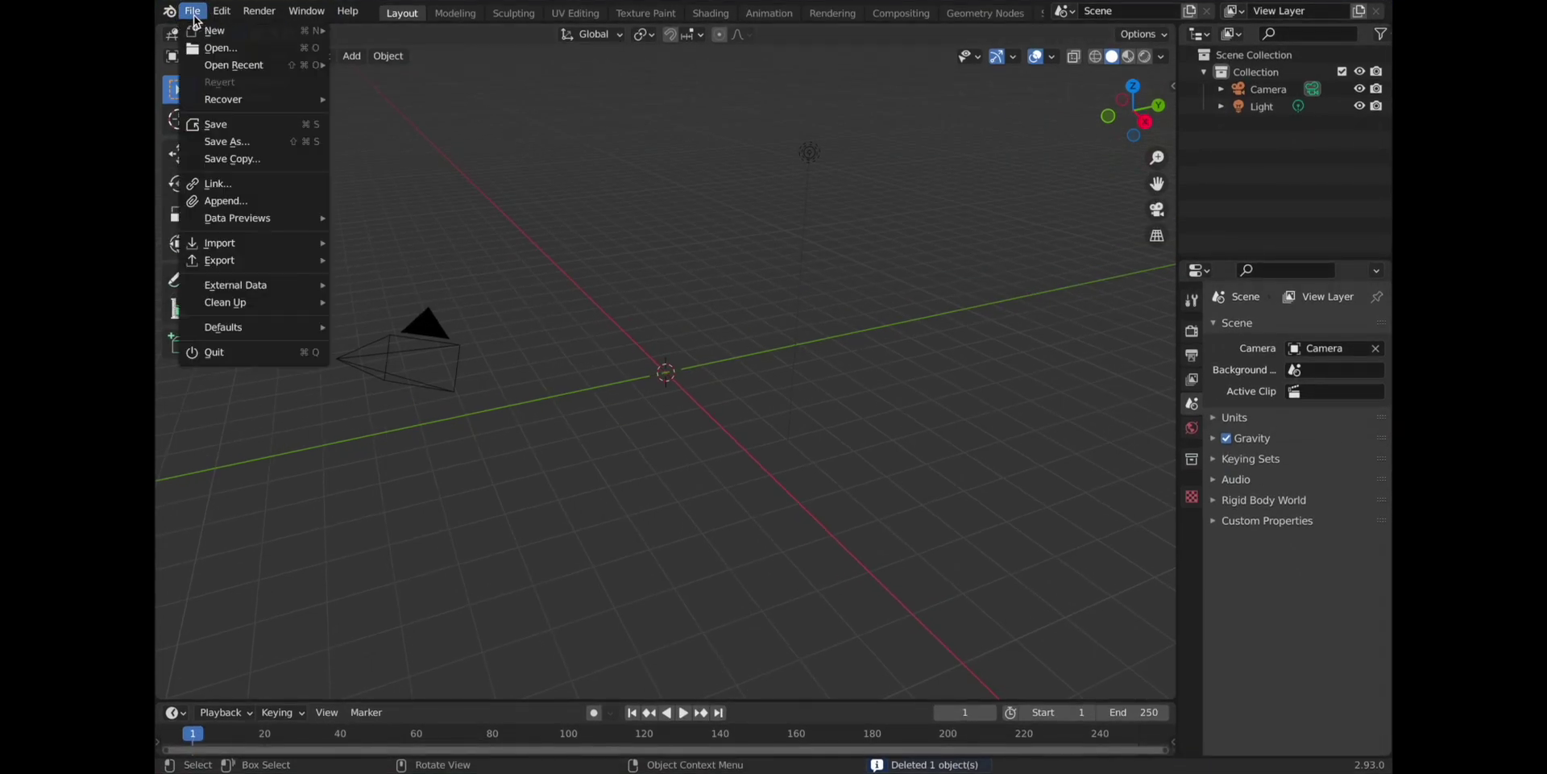
mouse_move(245, 244)
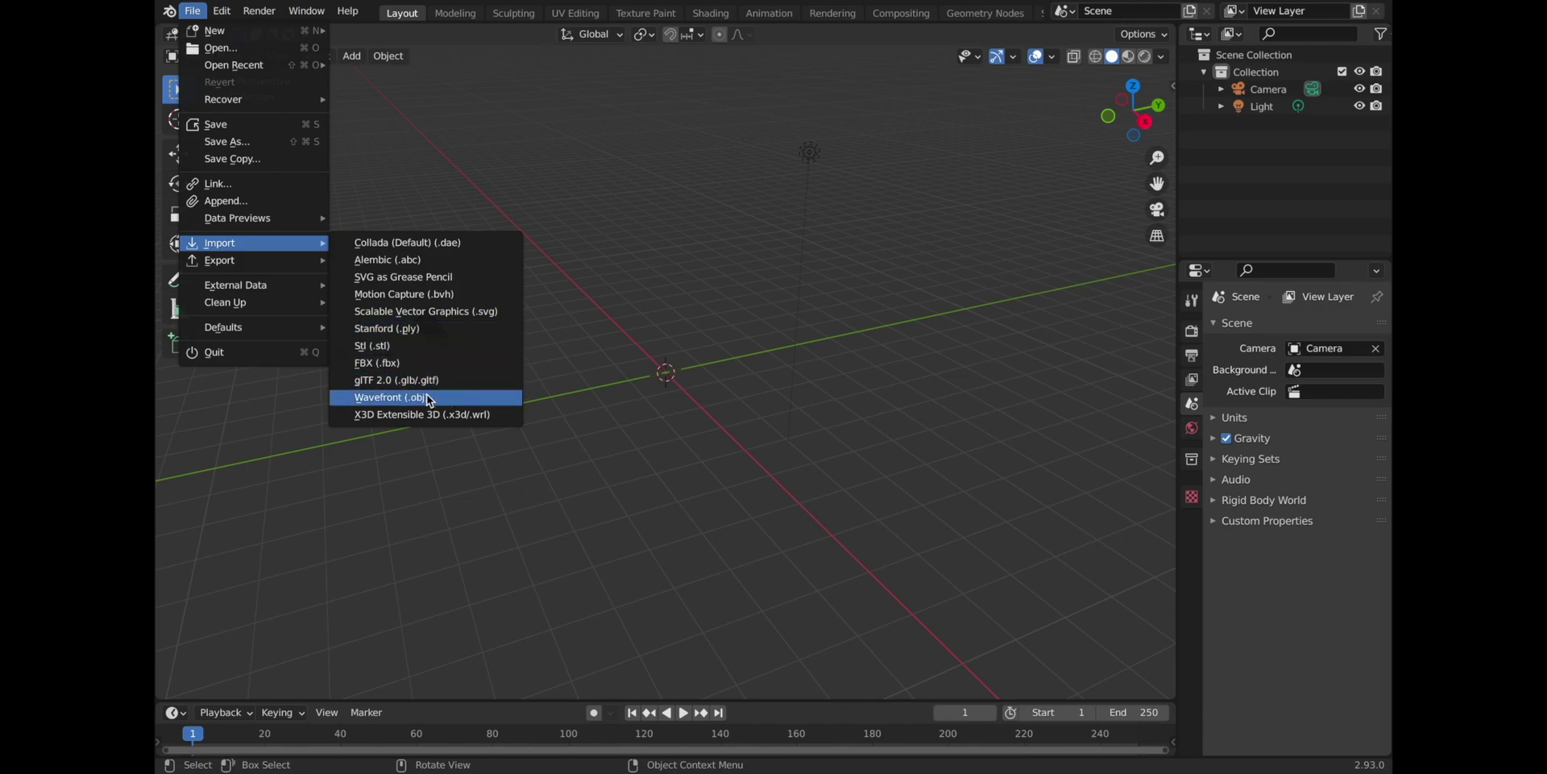
left_click(397, 401)
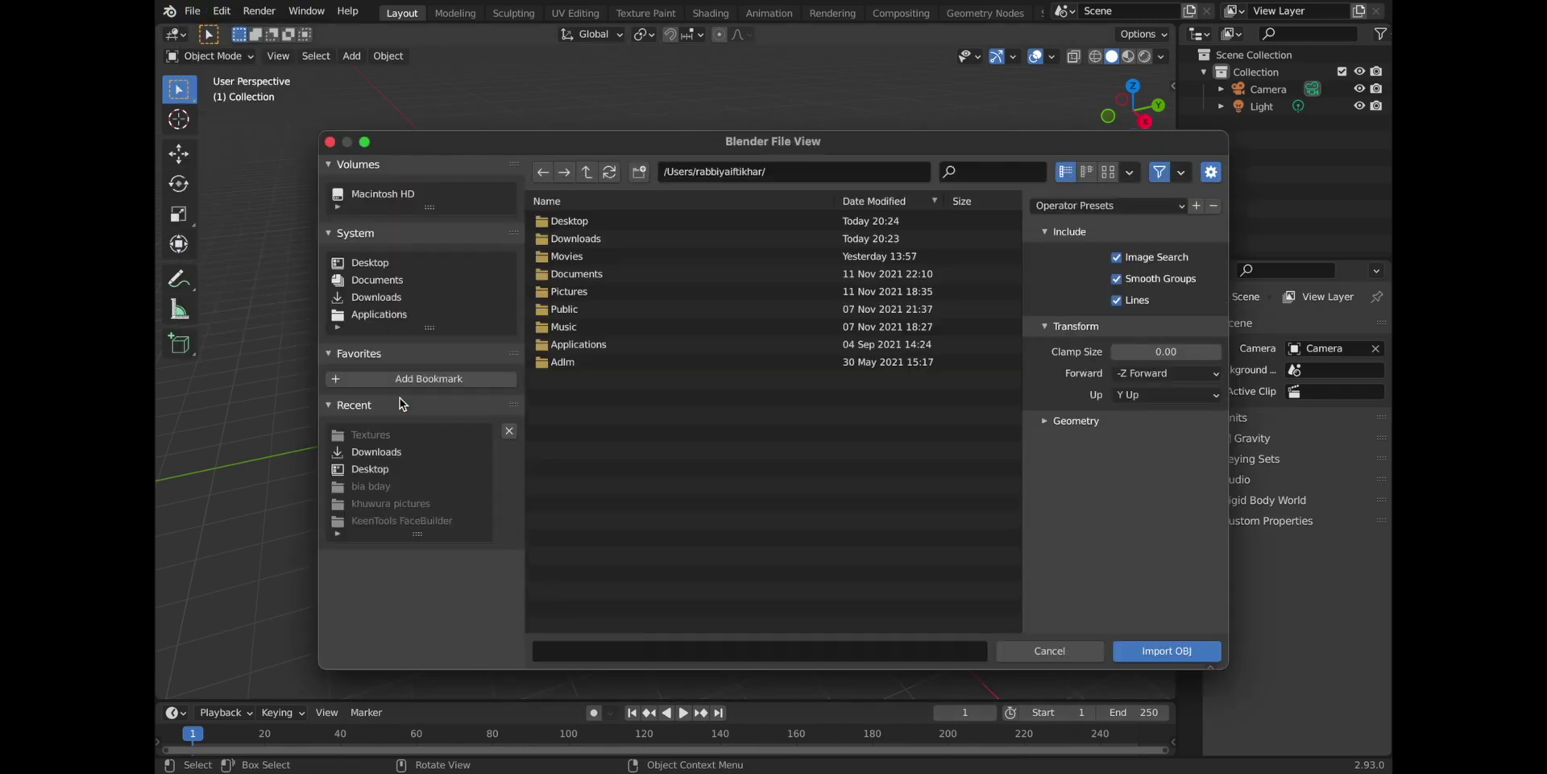
left_click(380, 263)
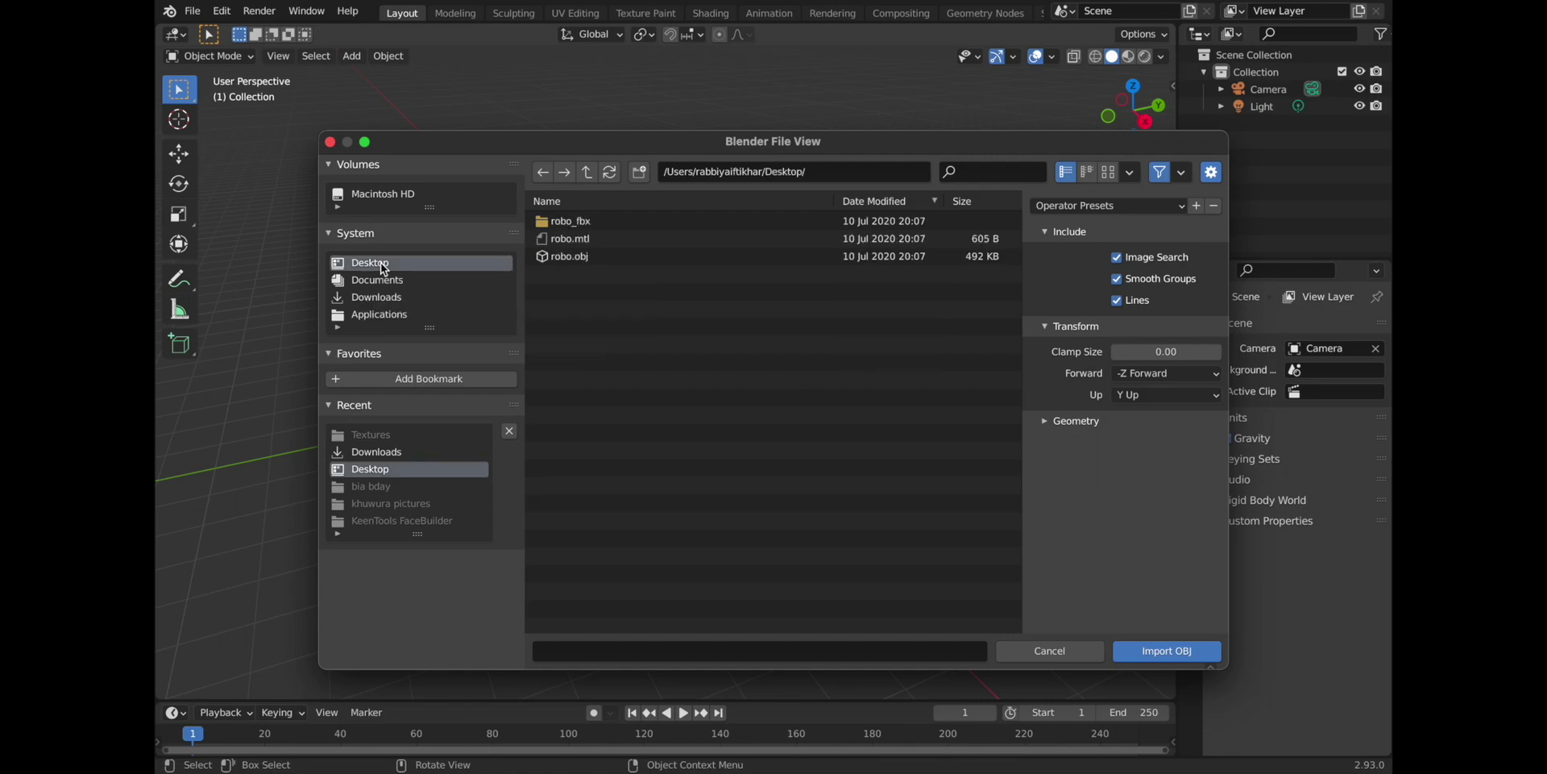
left_click(604, 259)
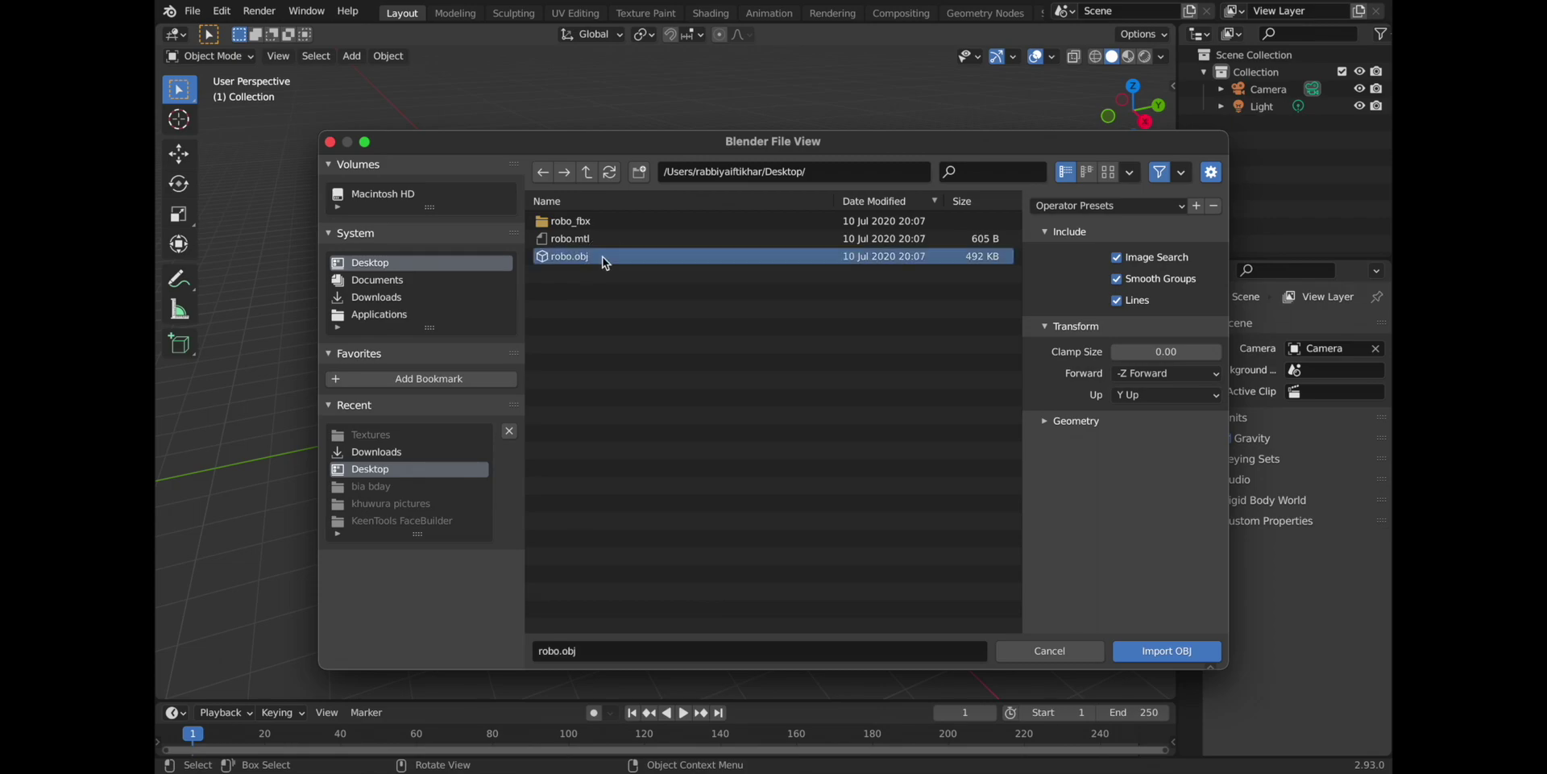
left_click(1162, 650)
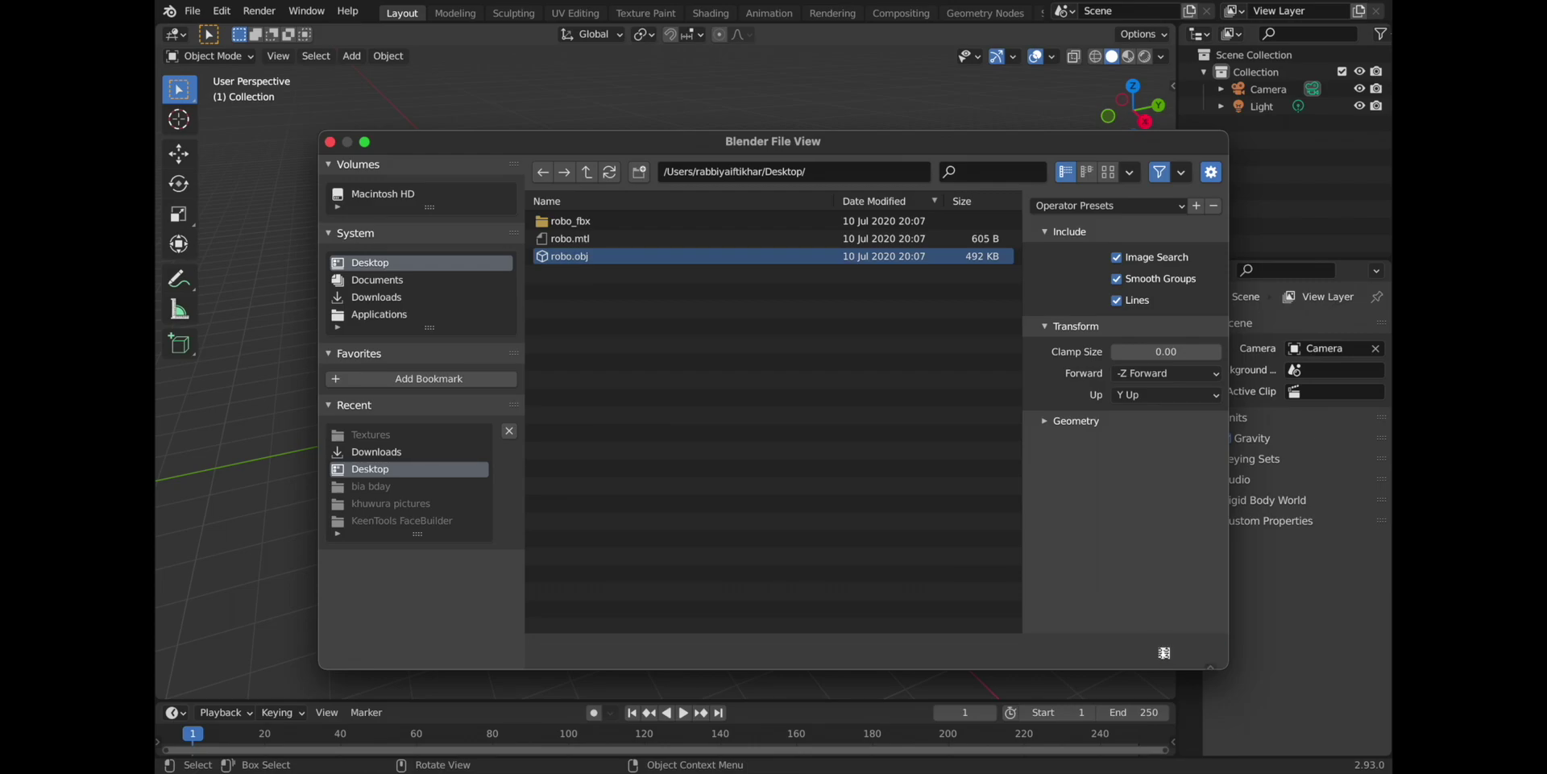
Step: Examine the imported robot model from the front, both close up and from farther away
scroll(675, 521, "up", 8)
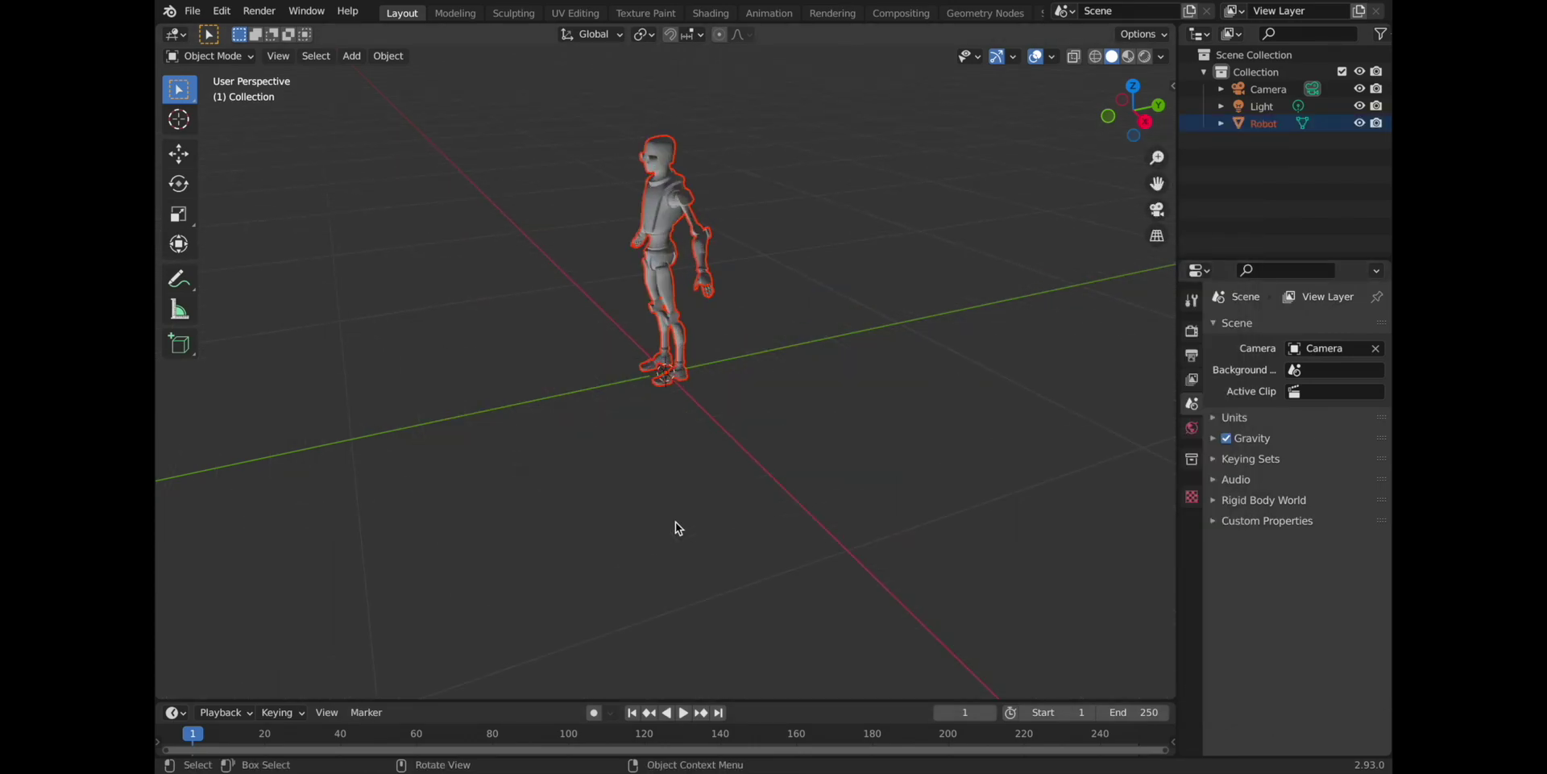
left_click(598, 500)
middle_click_drag(598, 496, 728, 501)
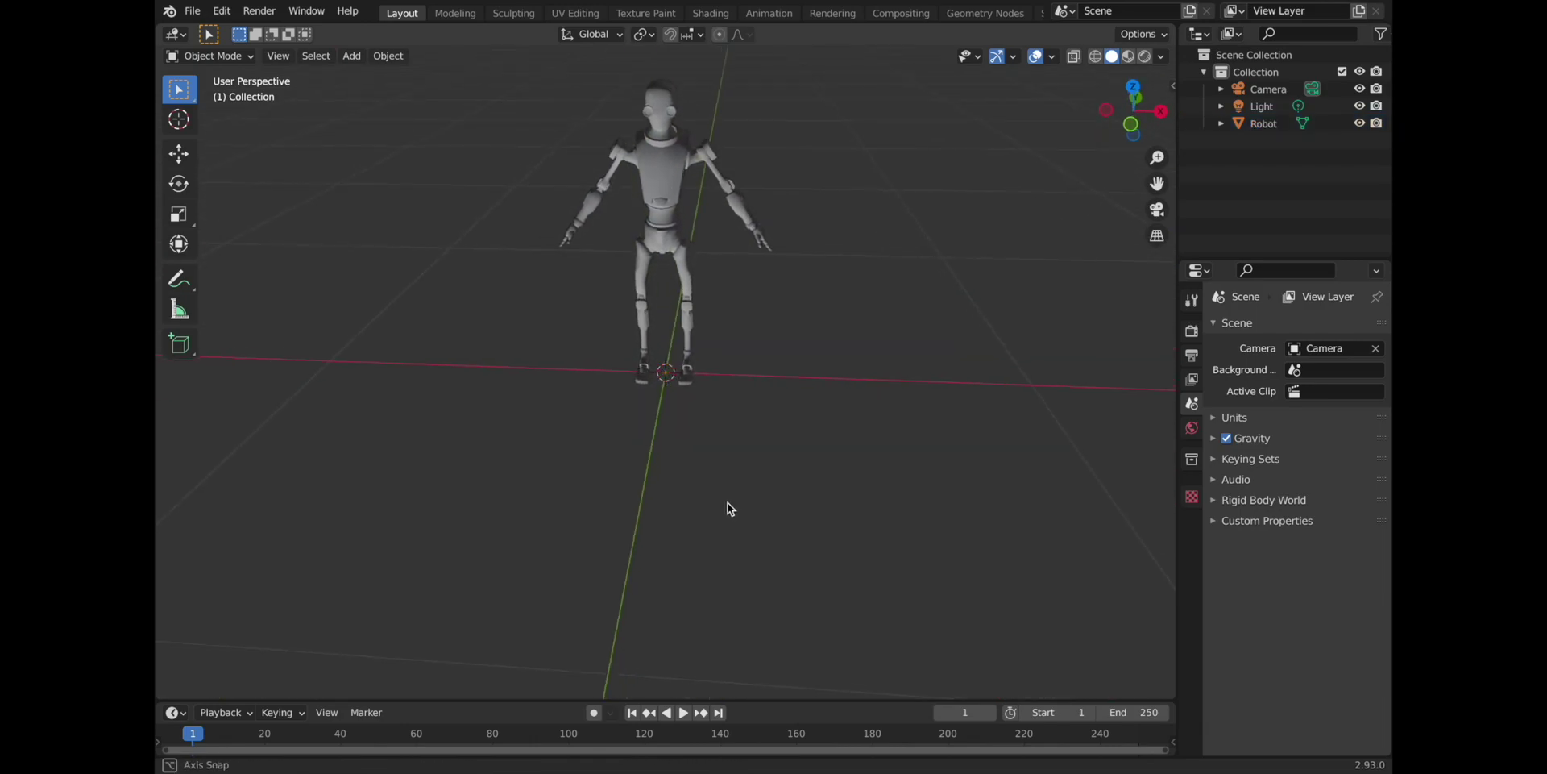
scroll(727, 501, "down", 3)
scroll(727, 502, "up", 5)
scroll(726, 496, "down", 3)
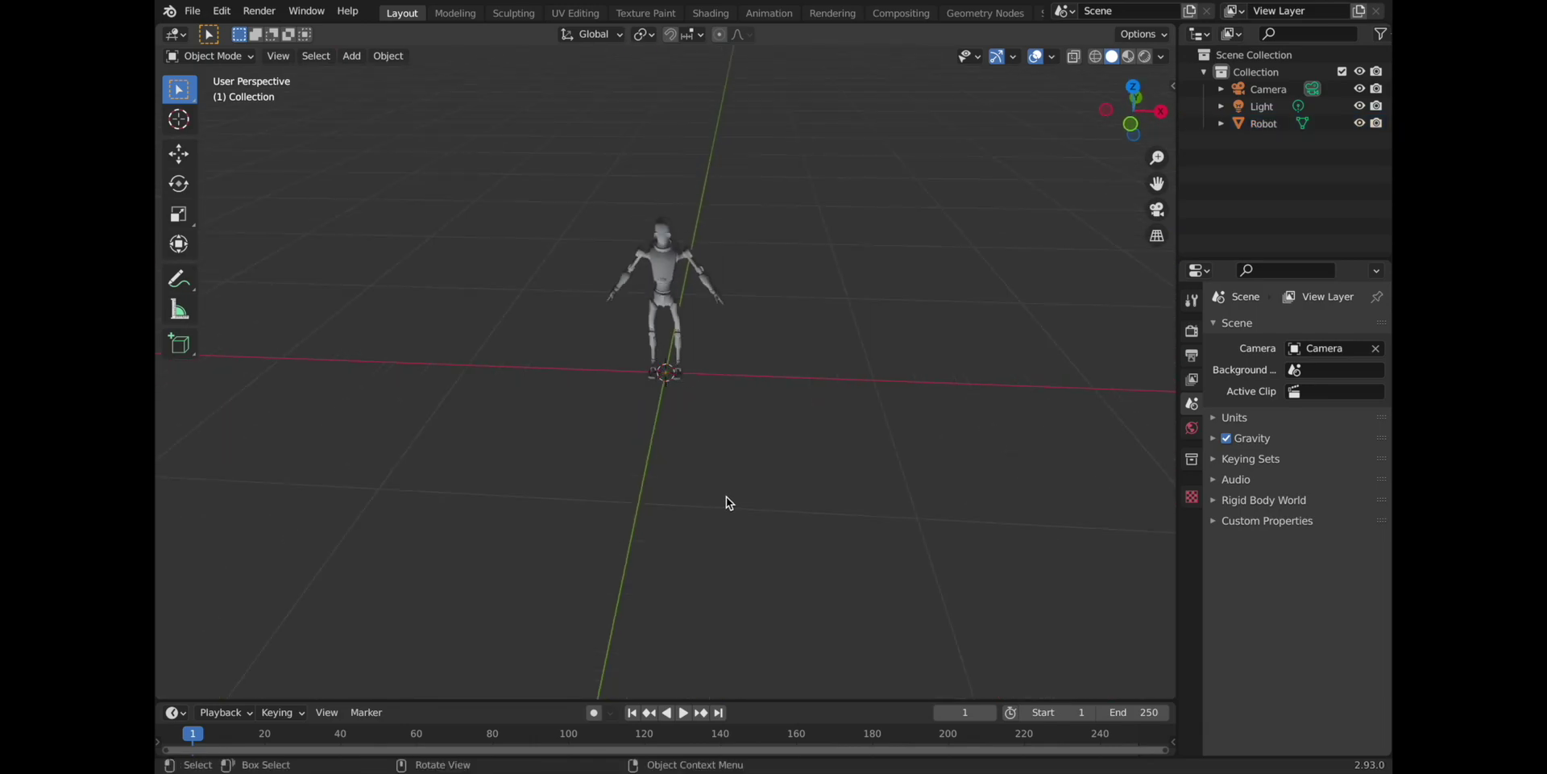
scroll(701, 411, "up", 2)
Step: Try scaling up the robot uniformly with the Scale tool, and undo the scaling
left_click(674, 244)
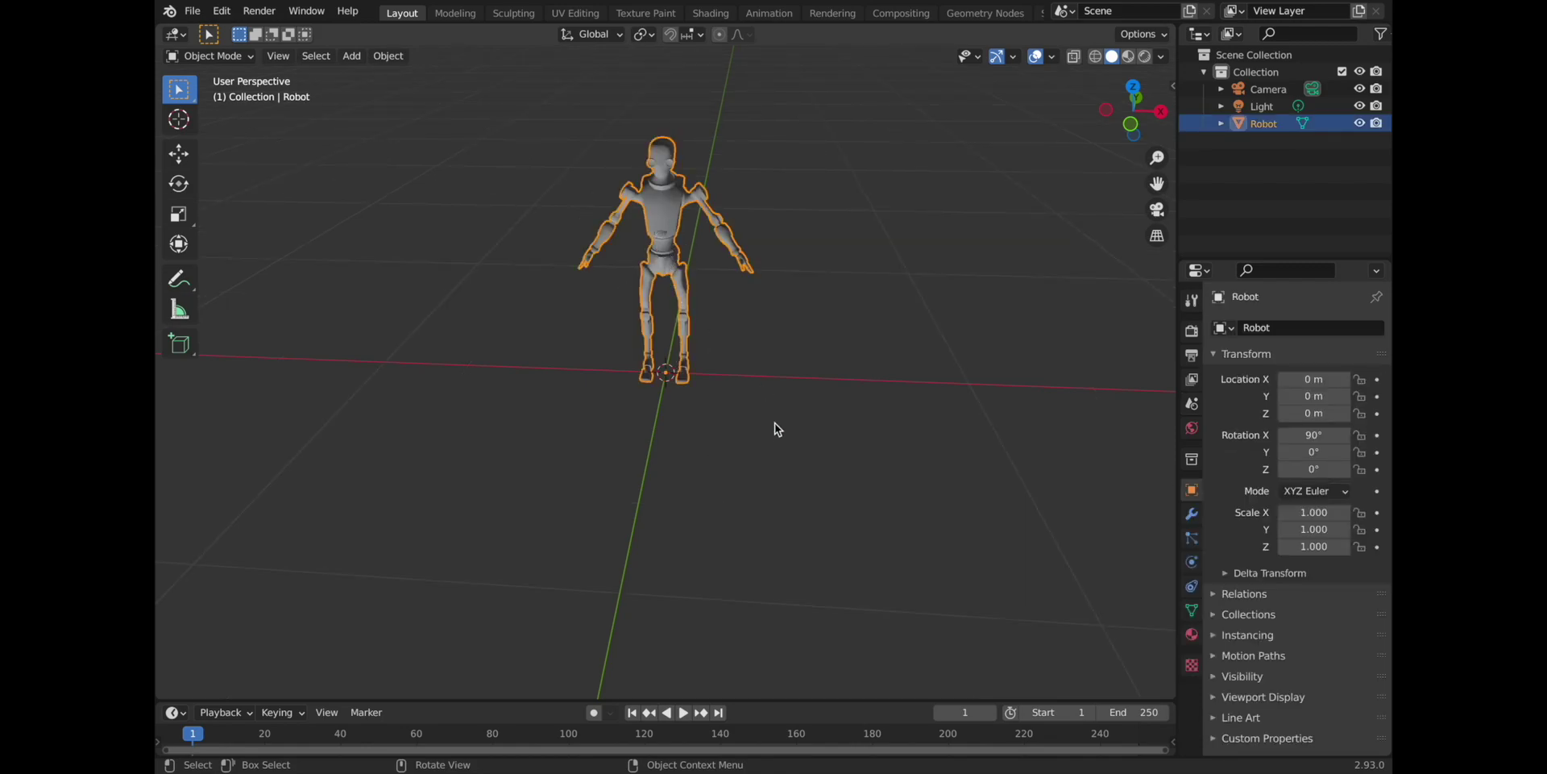
scroll(772, 427, "down", 4)
scroll(766, 440, "down", 4)
mouse_move(766, 439)
middle_mouse_down()
mouse_move(605, 435)
mouse_move(749, 438)
middle_mouse_up()
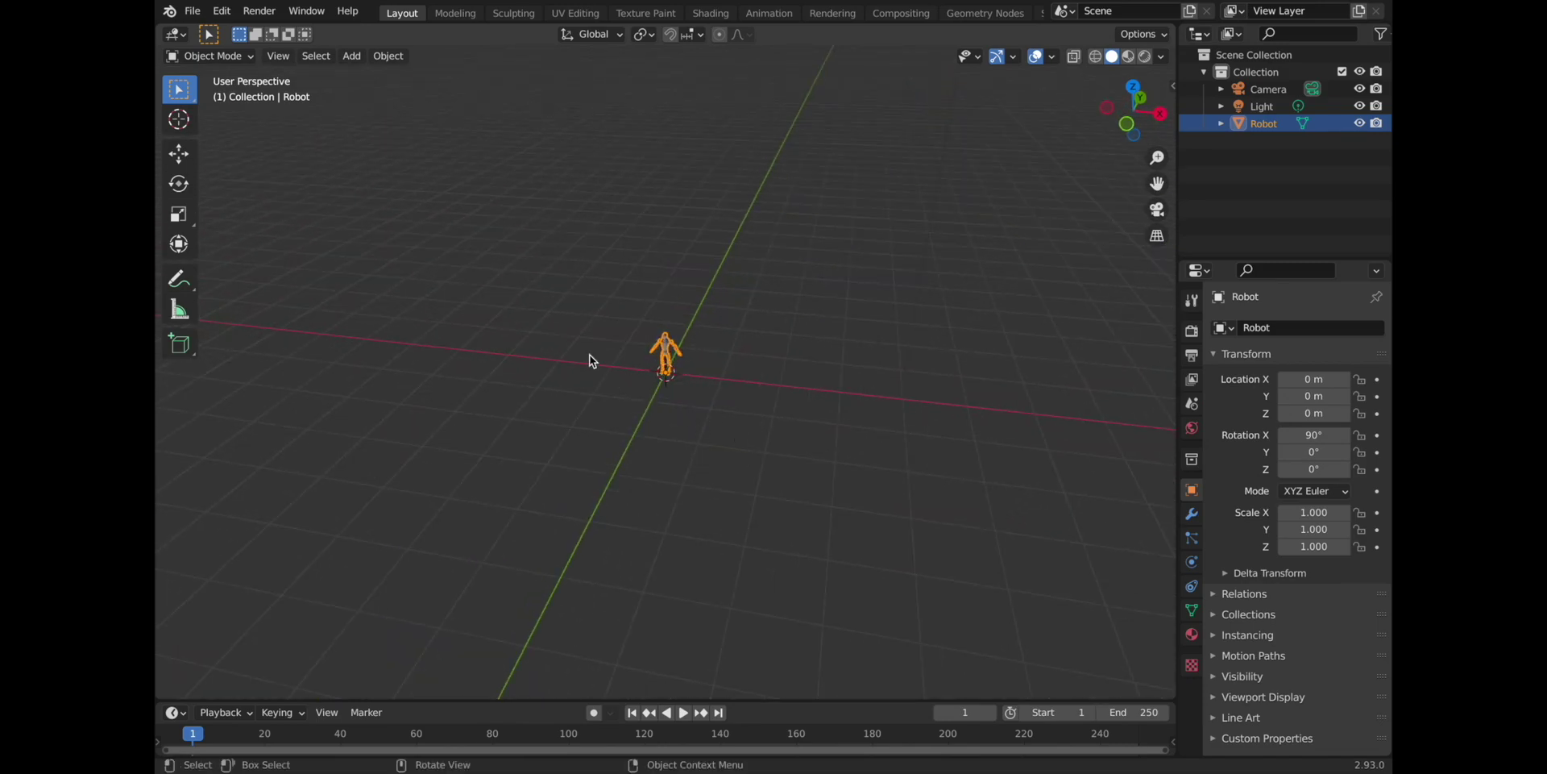
left_click(180, 218)
left_click_drag(669, 374, 782, 432)
key("ctrl+z")
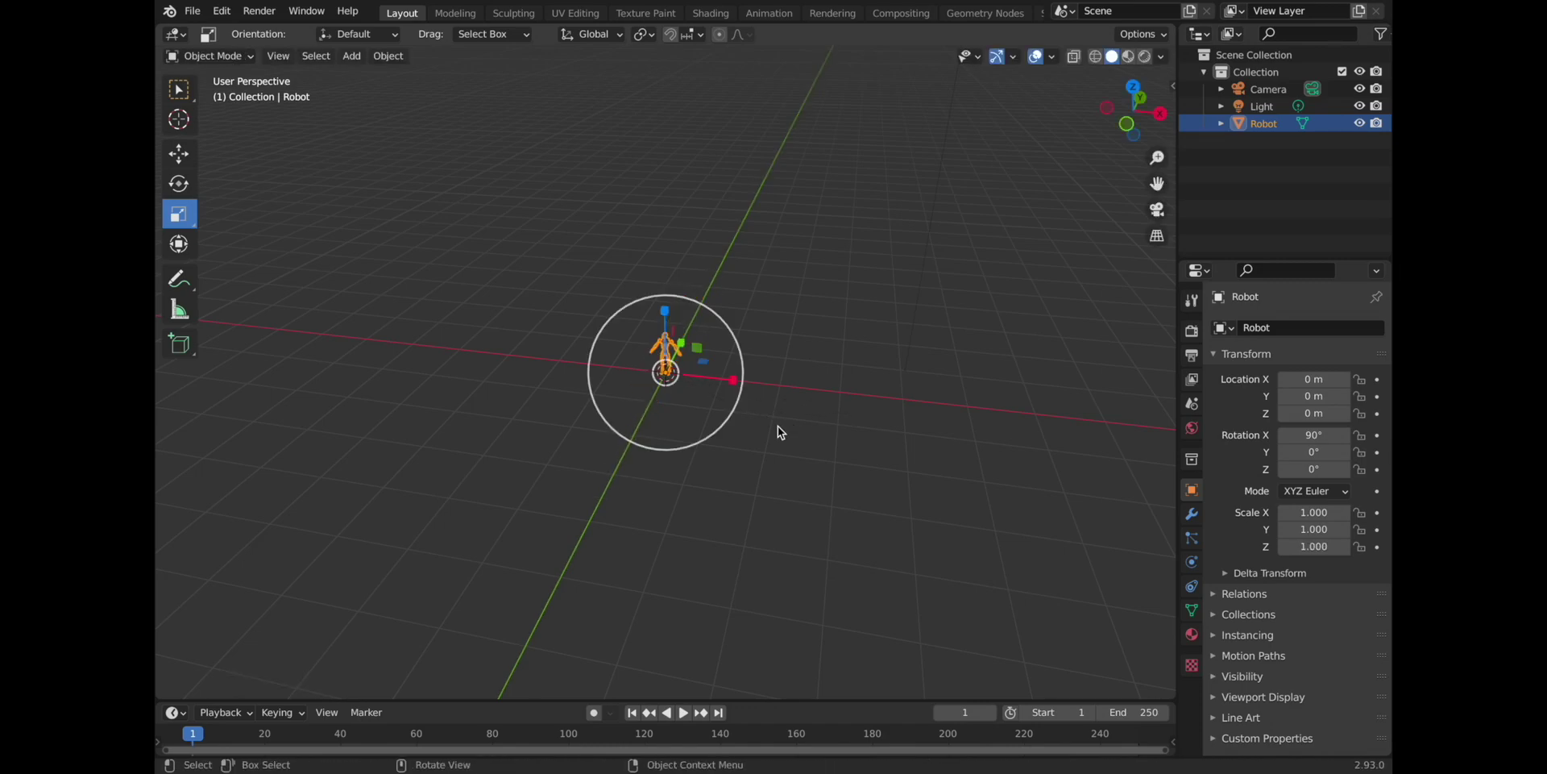
Step: Scale the robot up uniformly to about 7.54 on all axes and deselect it
key("s")
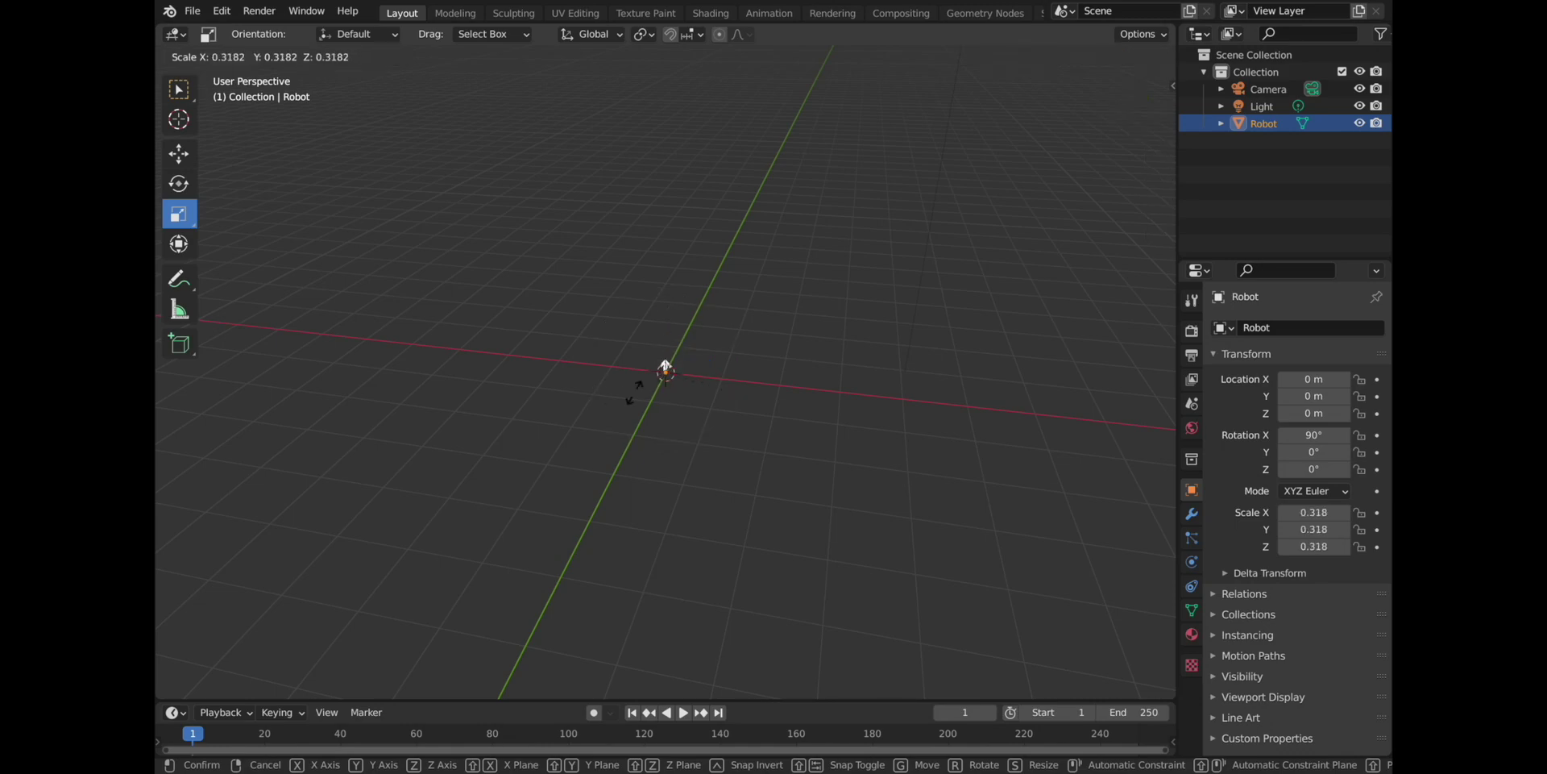
left_click(214, 525)
left_click(699, 512)
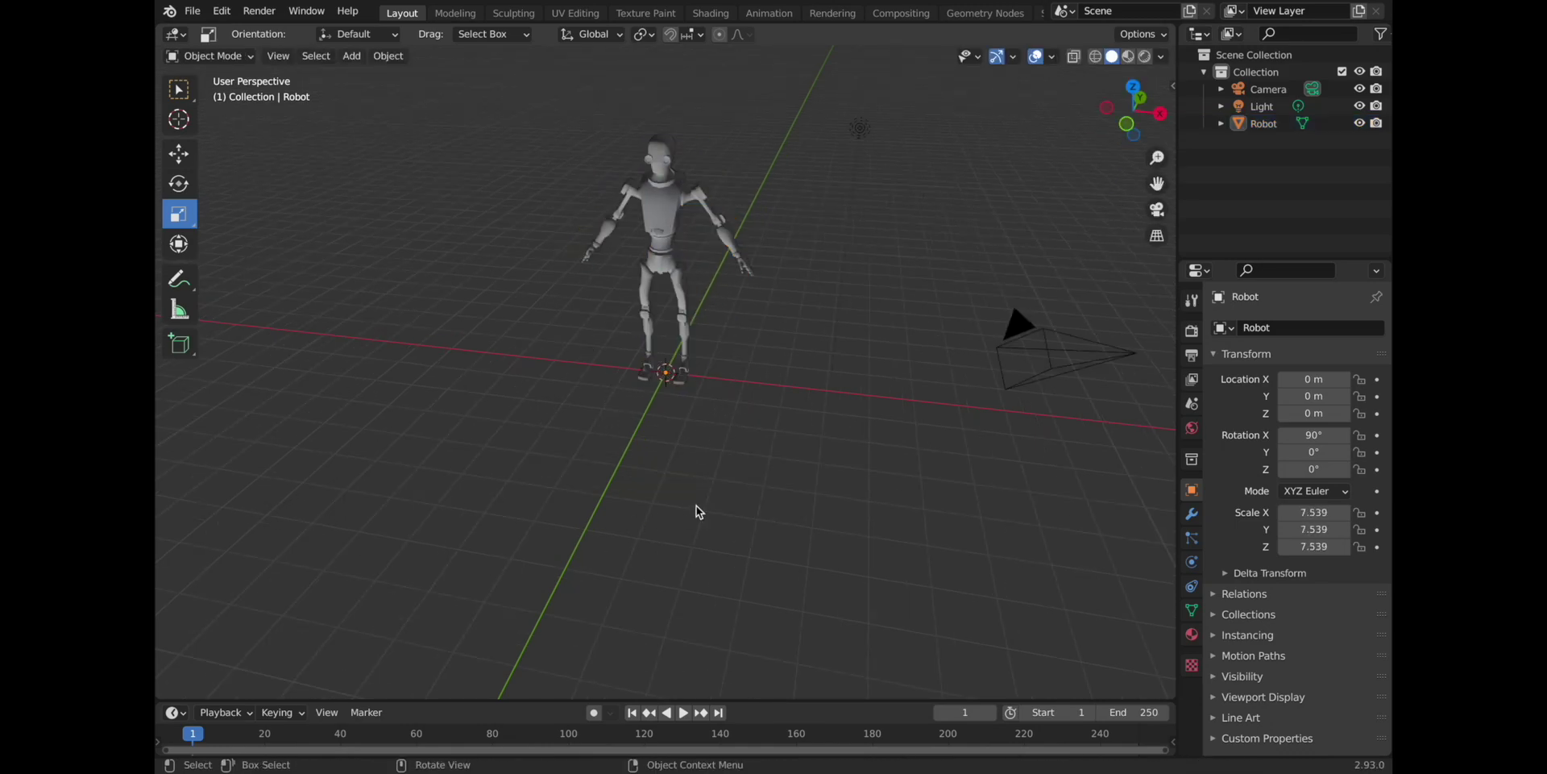
scroll(756, 373, "down", 3)
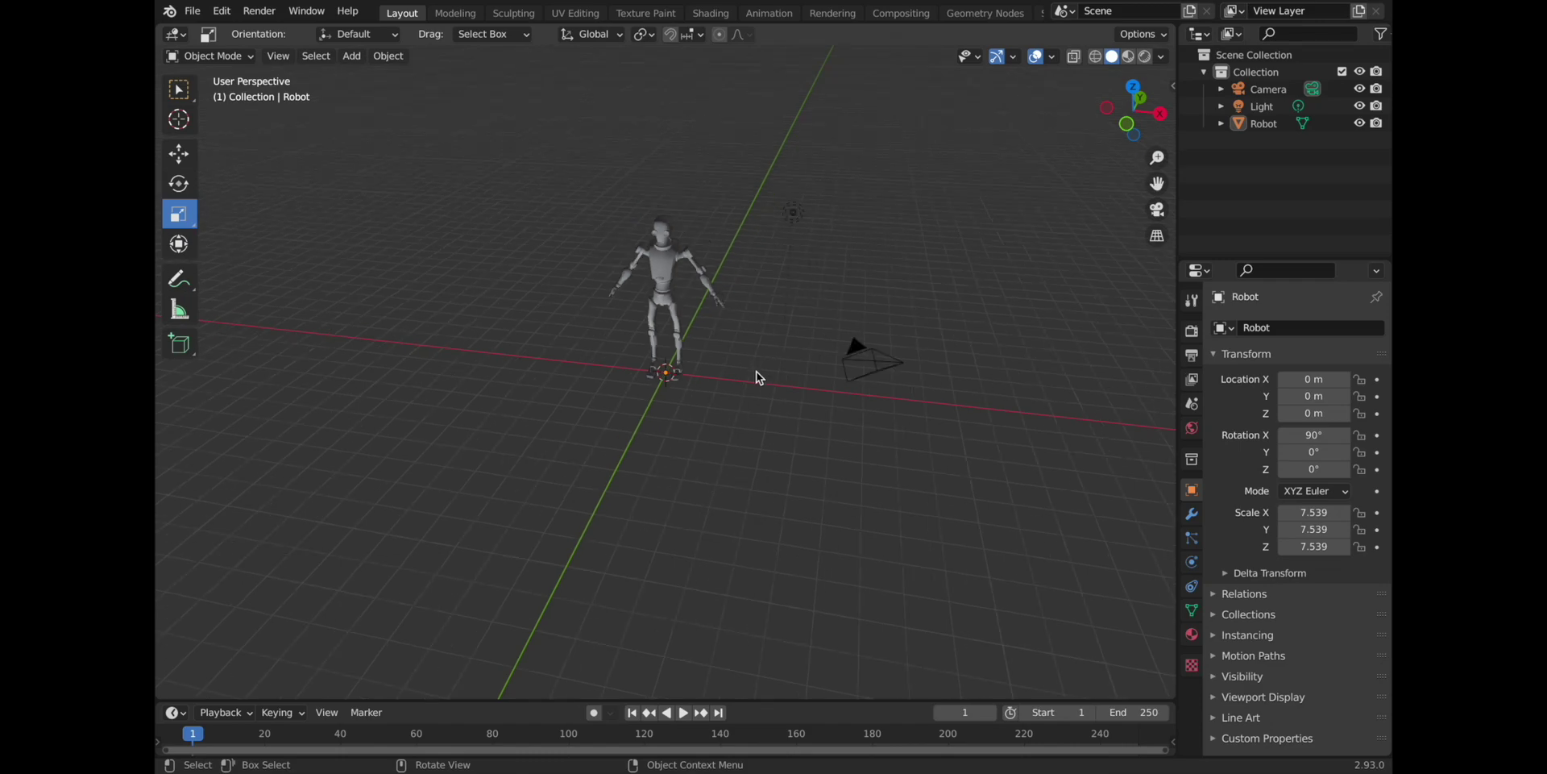
scroll(757, 377, "up", 4)
middle_click_drag(756, 355, 810, 341)
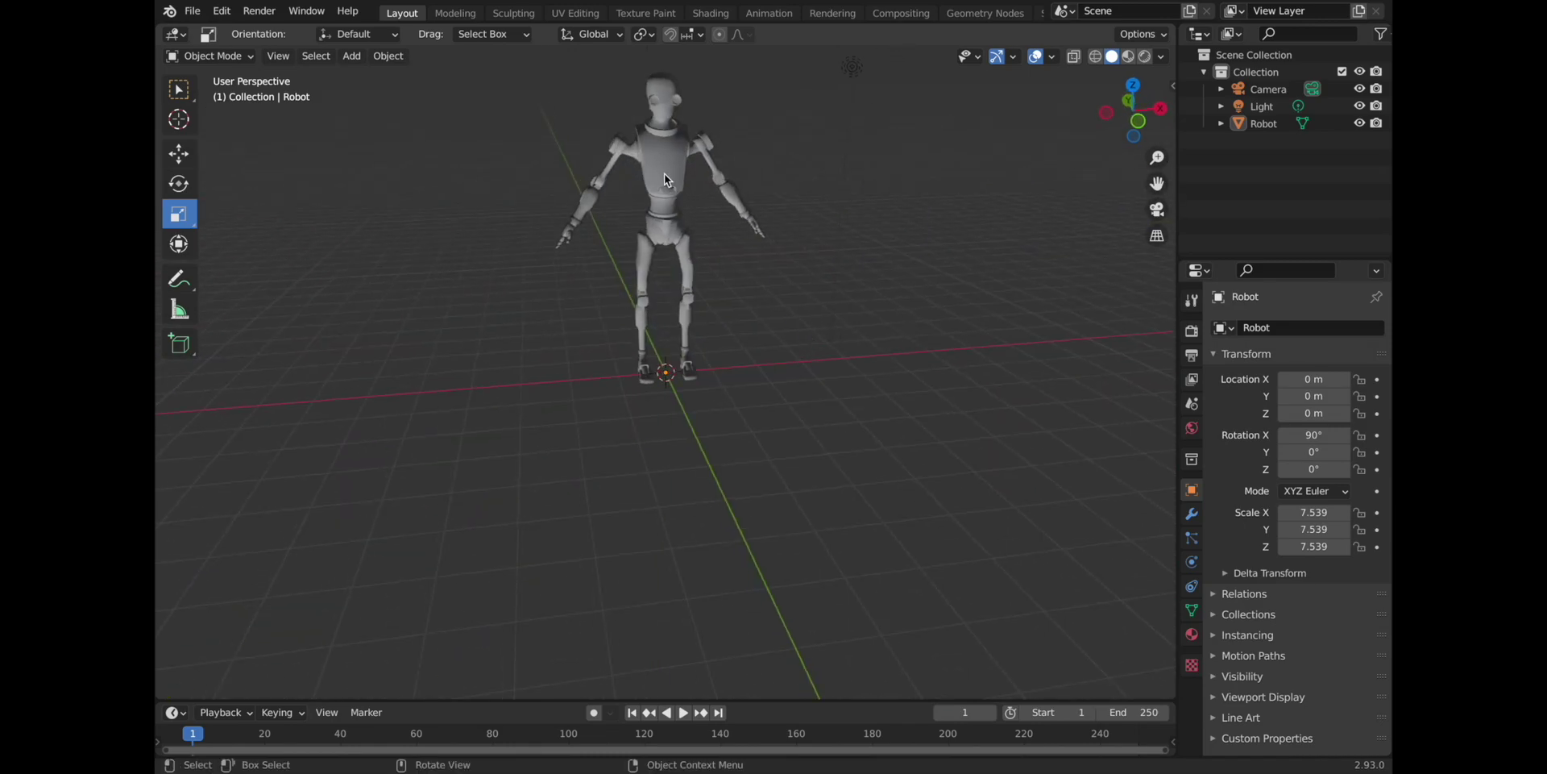
Step: Assign an Image Texture to the Base Color of the robot's robo material
left_click(664, 174)
left_click(1191, 635)
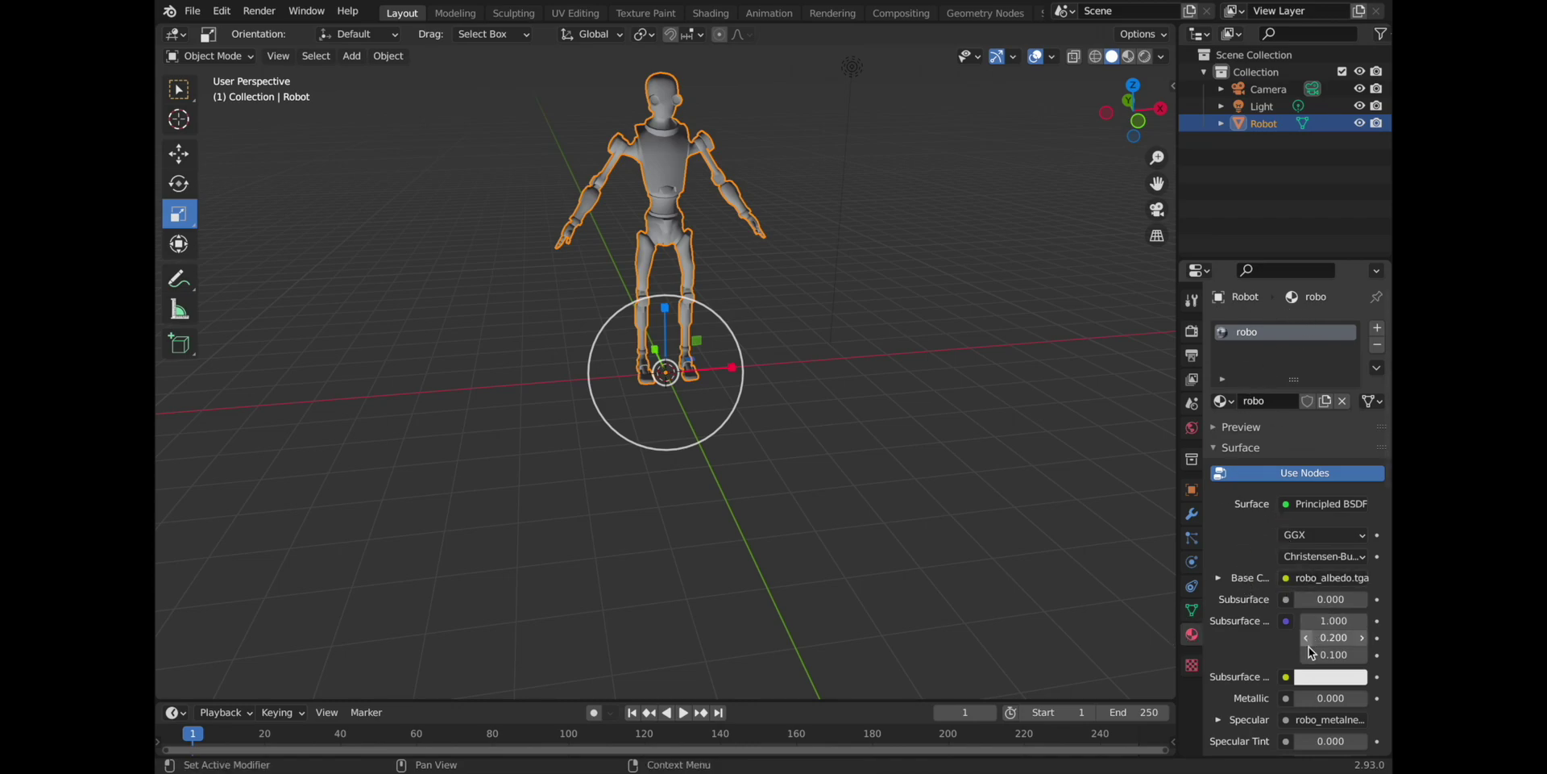
scroll(1288, 652, "down", 2)
scroll(1286, 645, "down", 1)
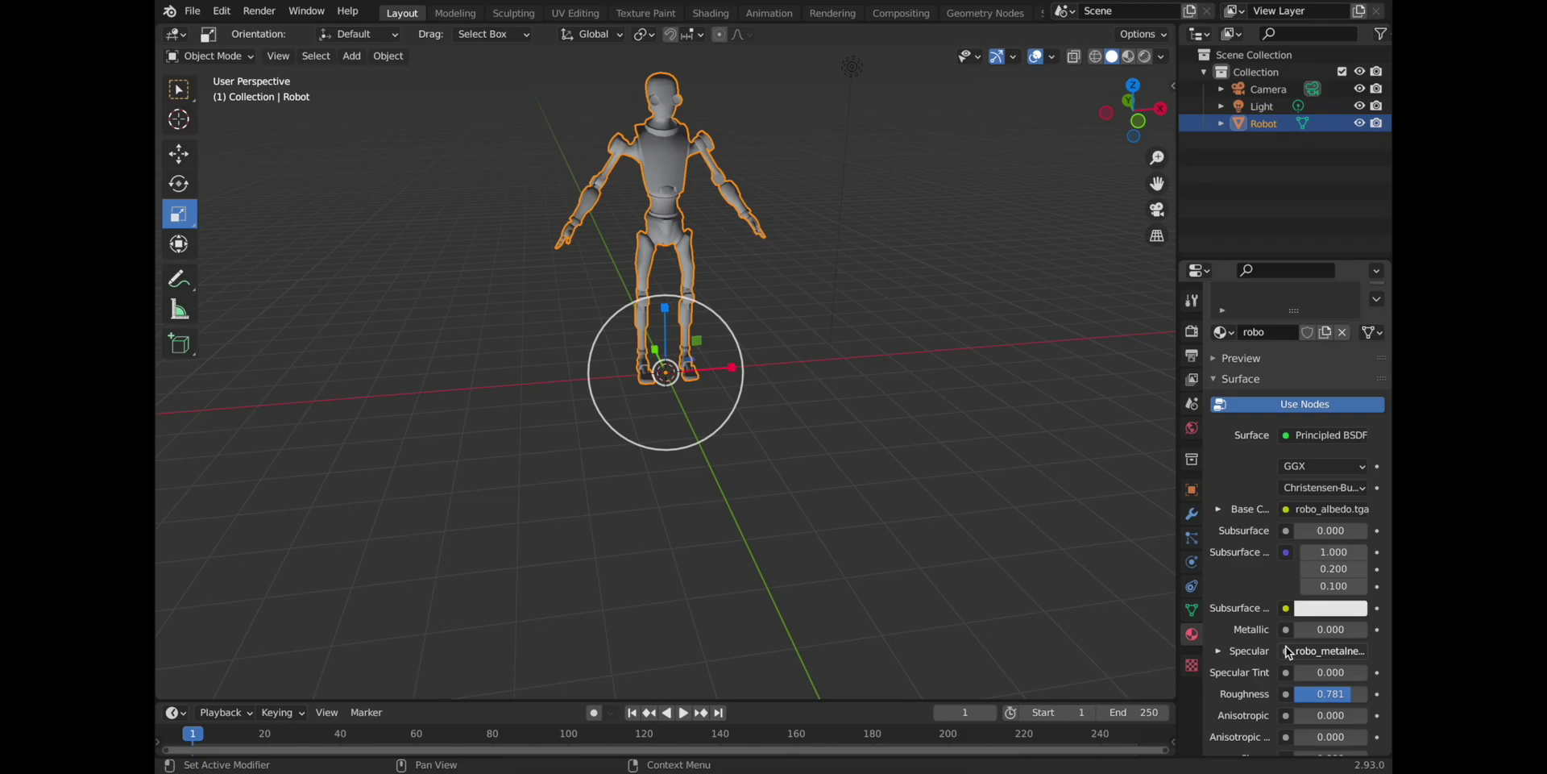
left_click(1286, 528)
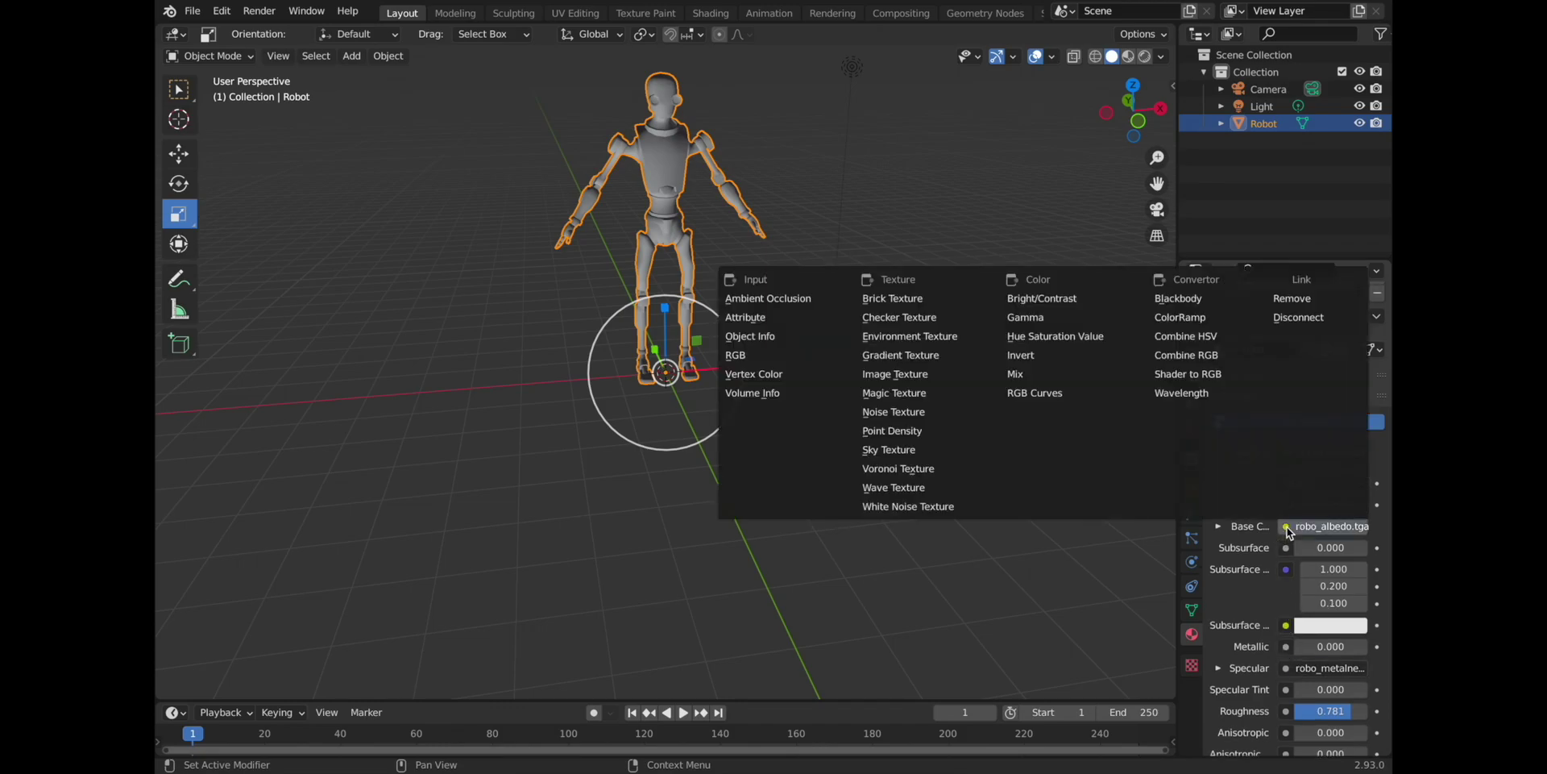
key("Escape")
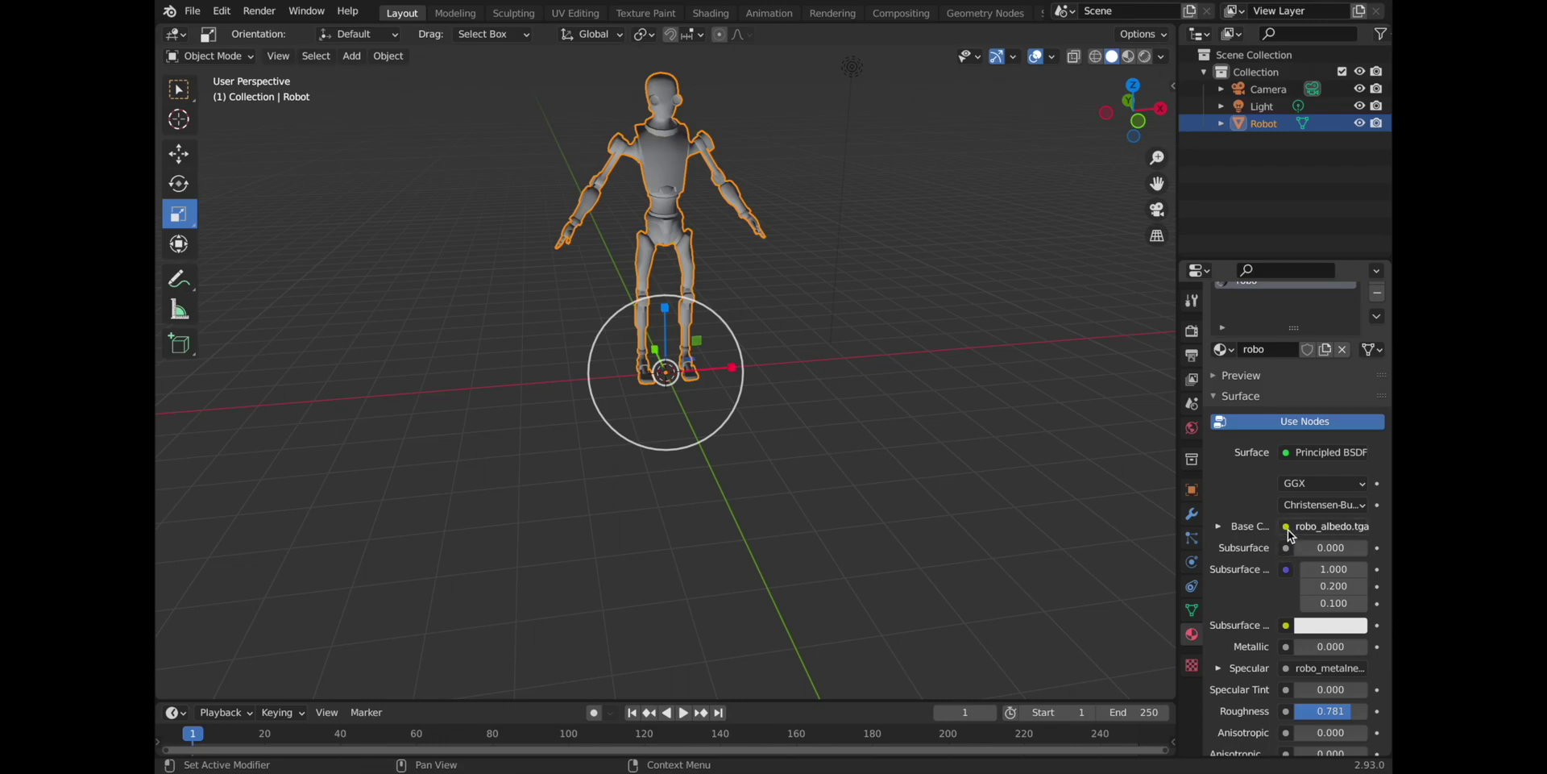
left_click(1286, 528)
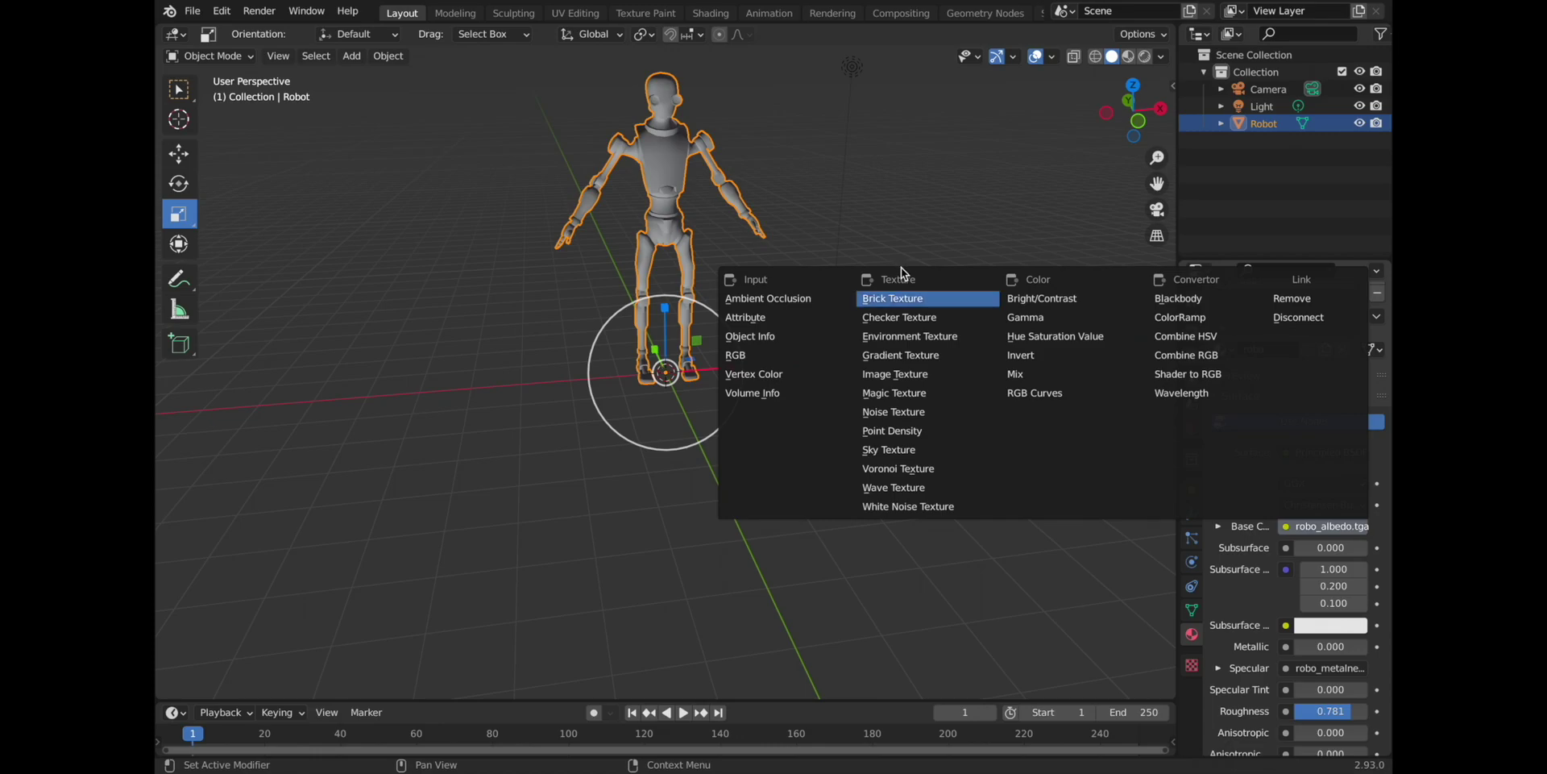
left_click(905, 375)
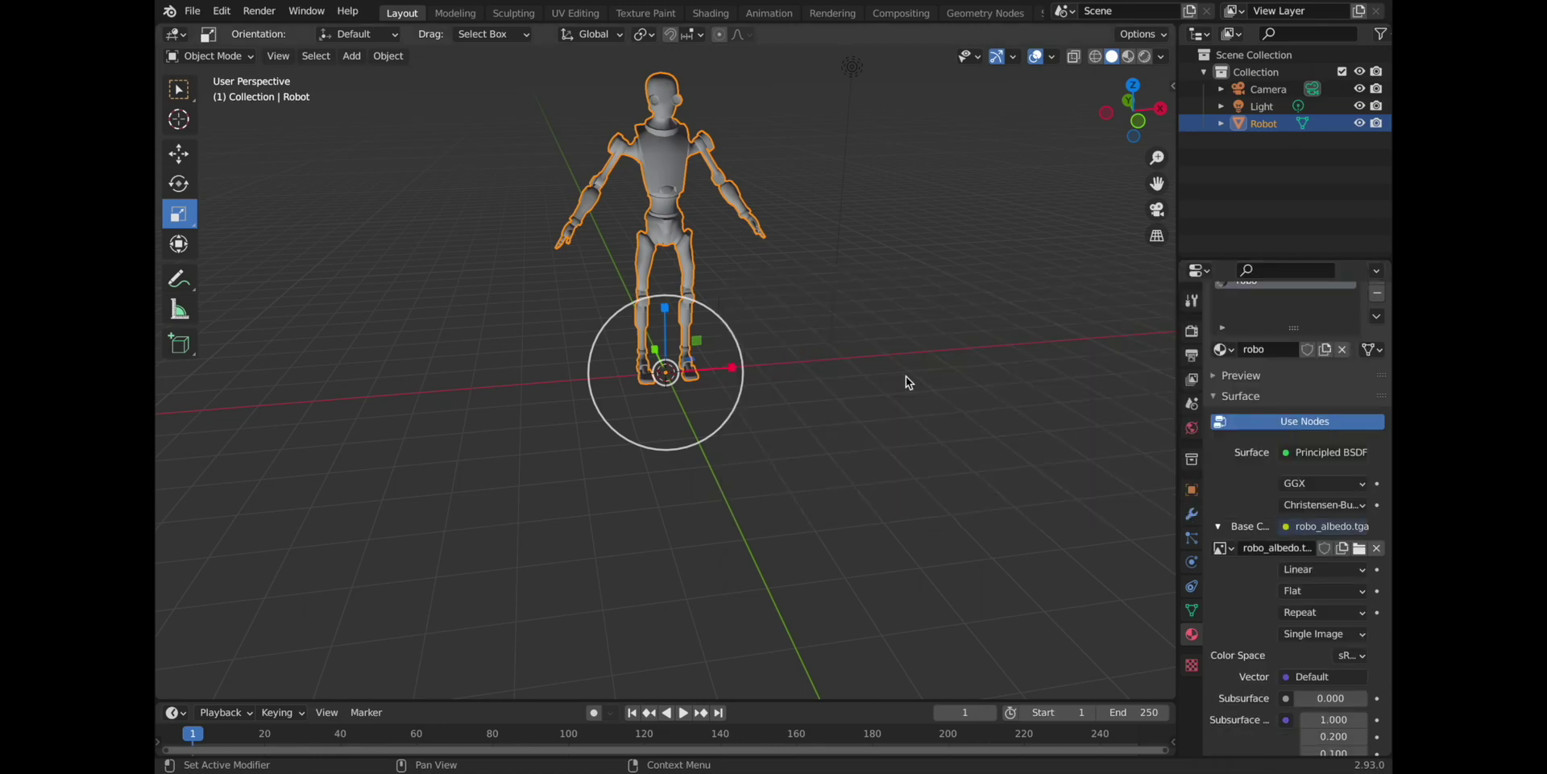
Step: Load robo_emissive.tga from the Desktop's robo_fbx/textures folder as the Base Color image
left_click(1360, 549)
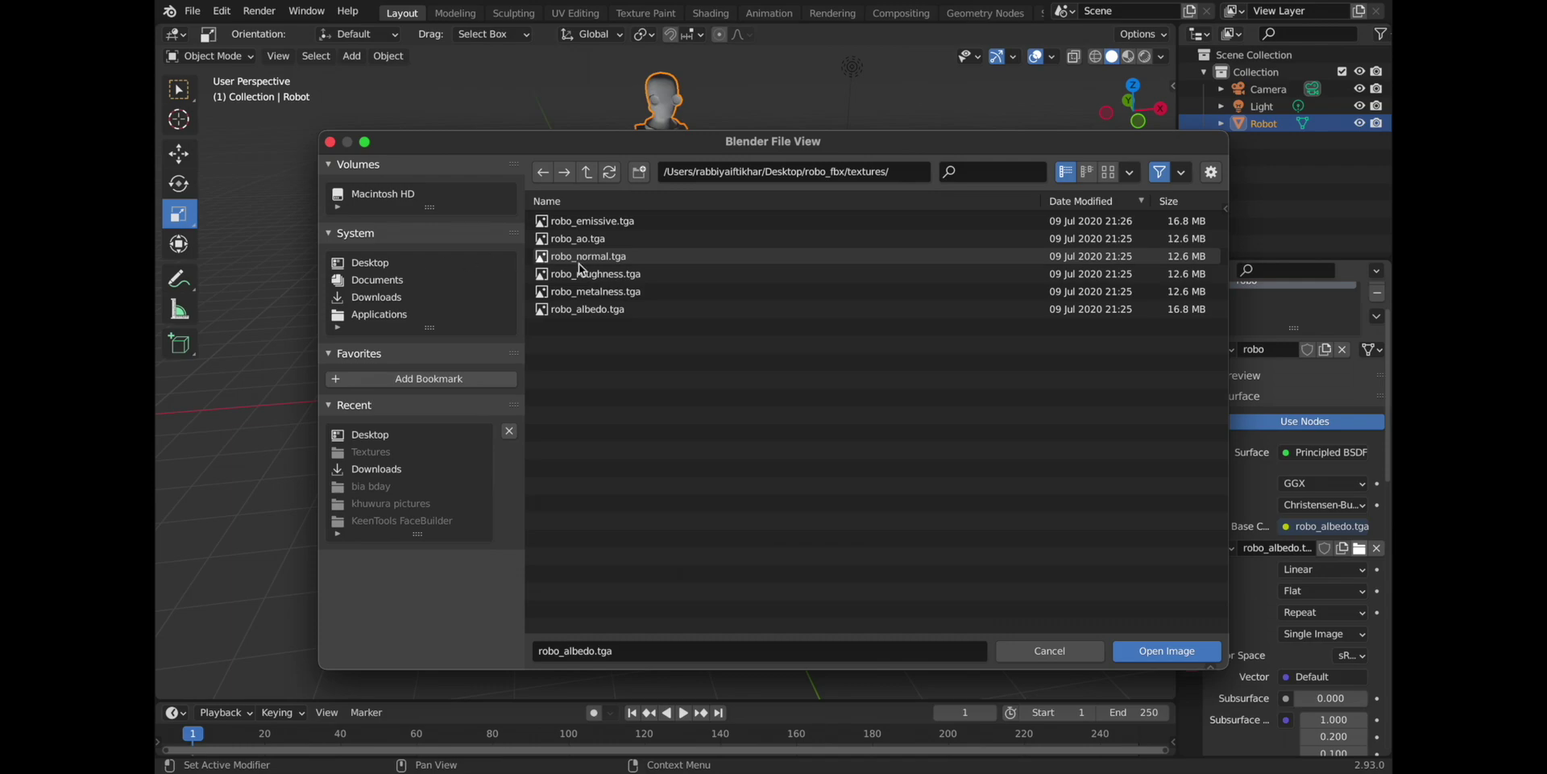
left_click(581, 312)
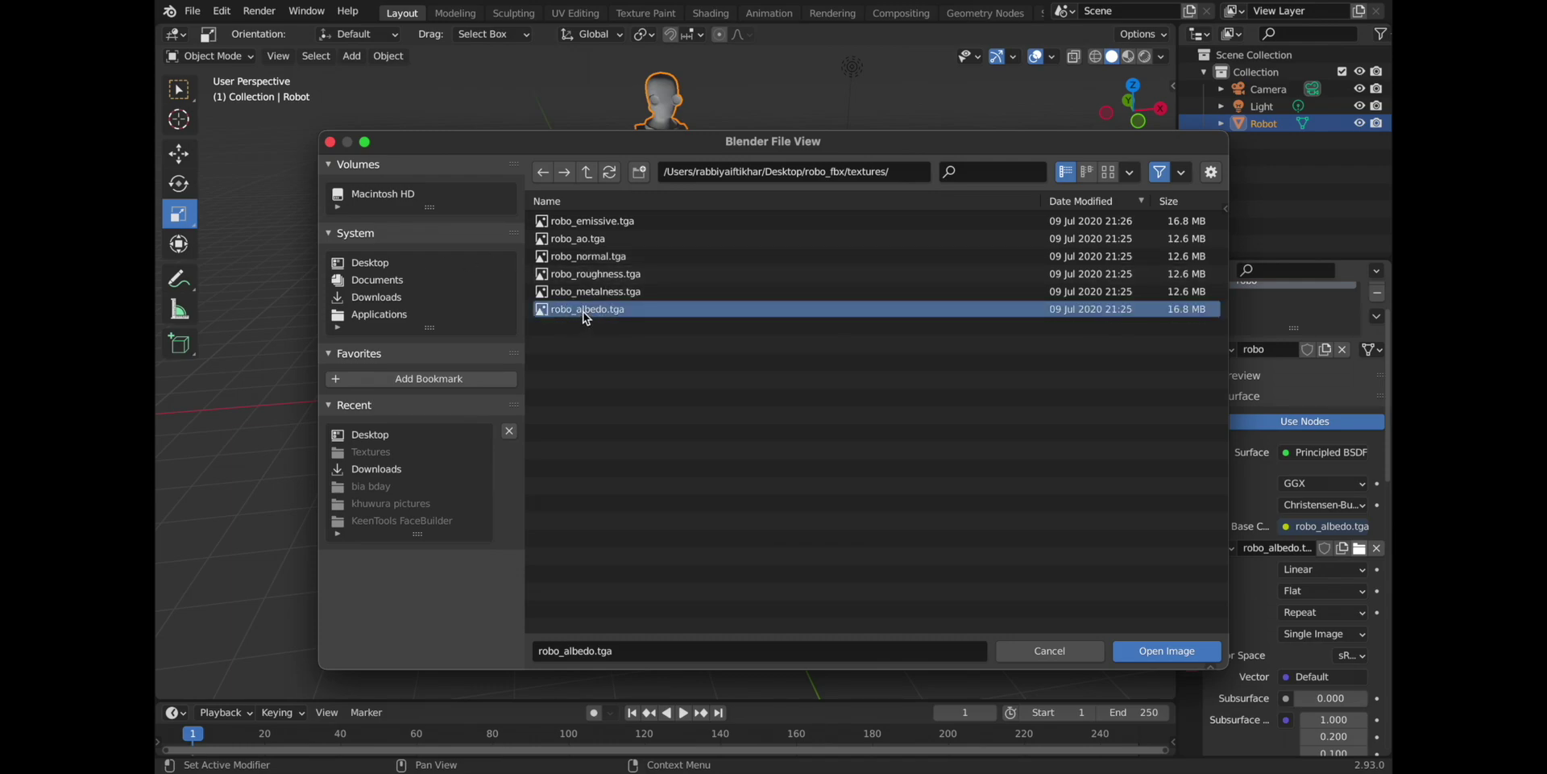
left_click(580, 259)
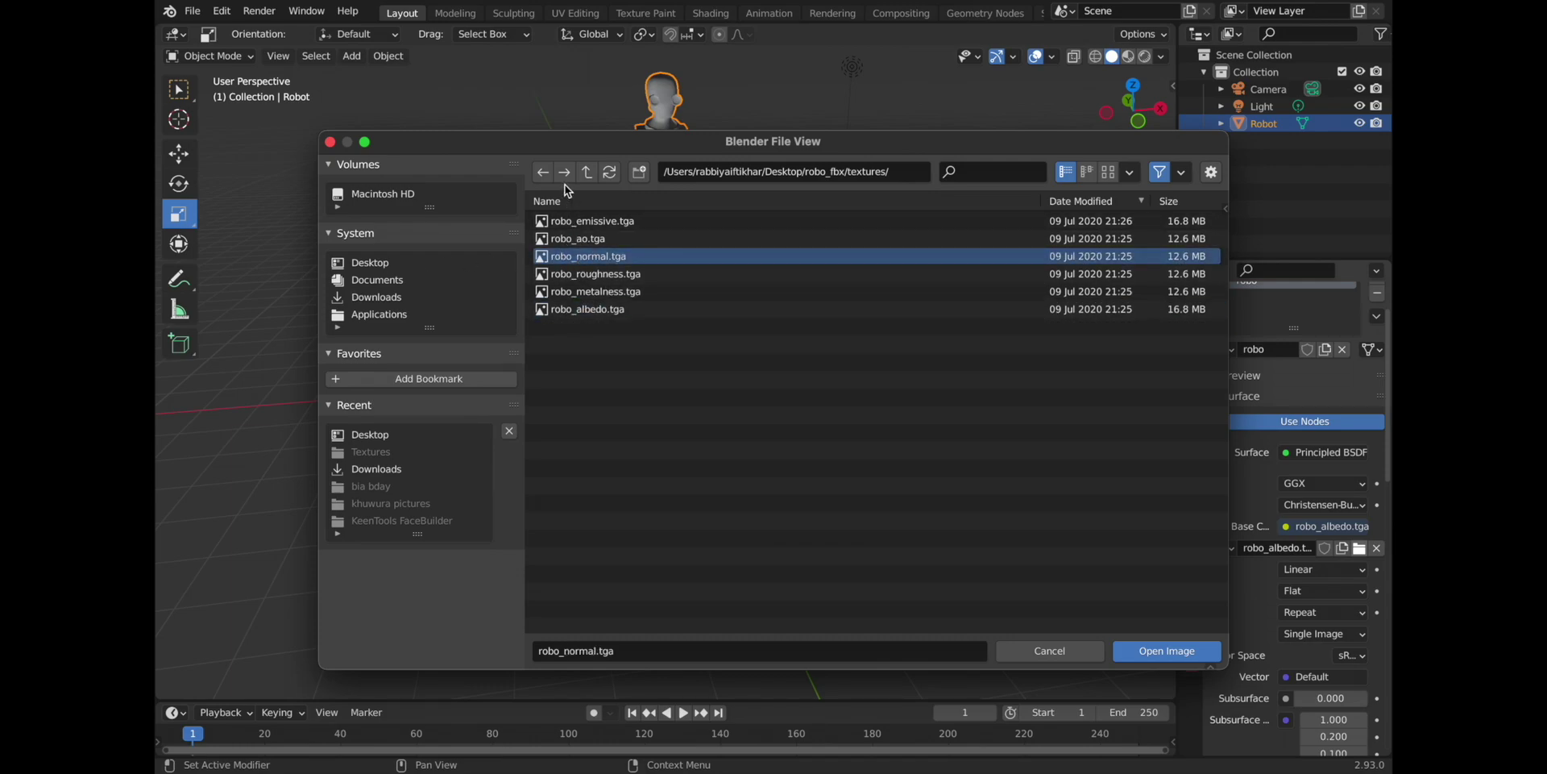
left_click(395, 267)
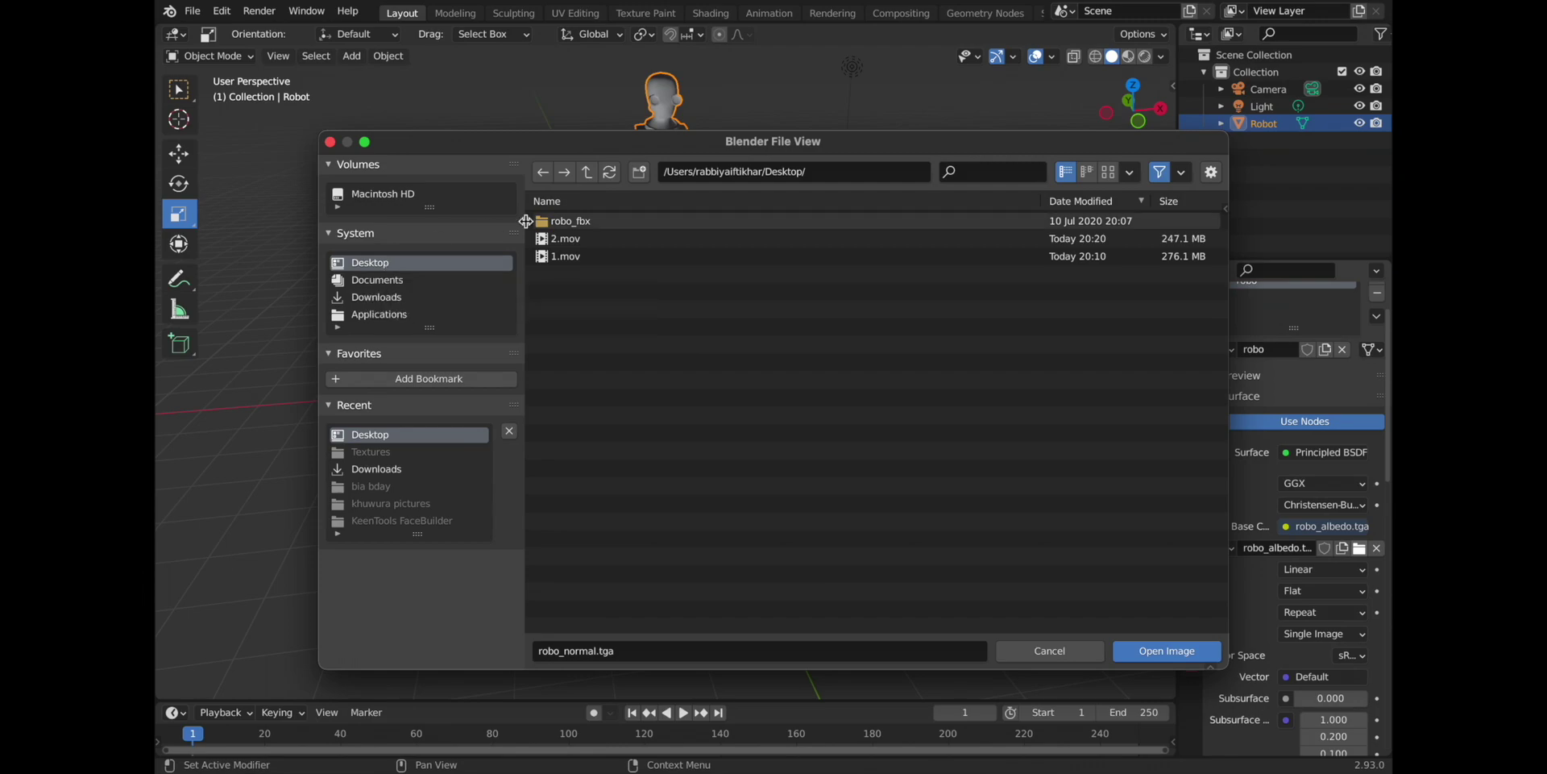
double_click(568, 222)
double_click(574, 224)
left_click(575, 222)
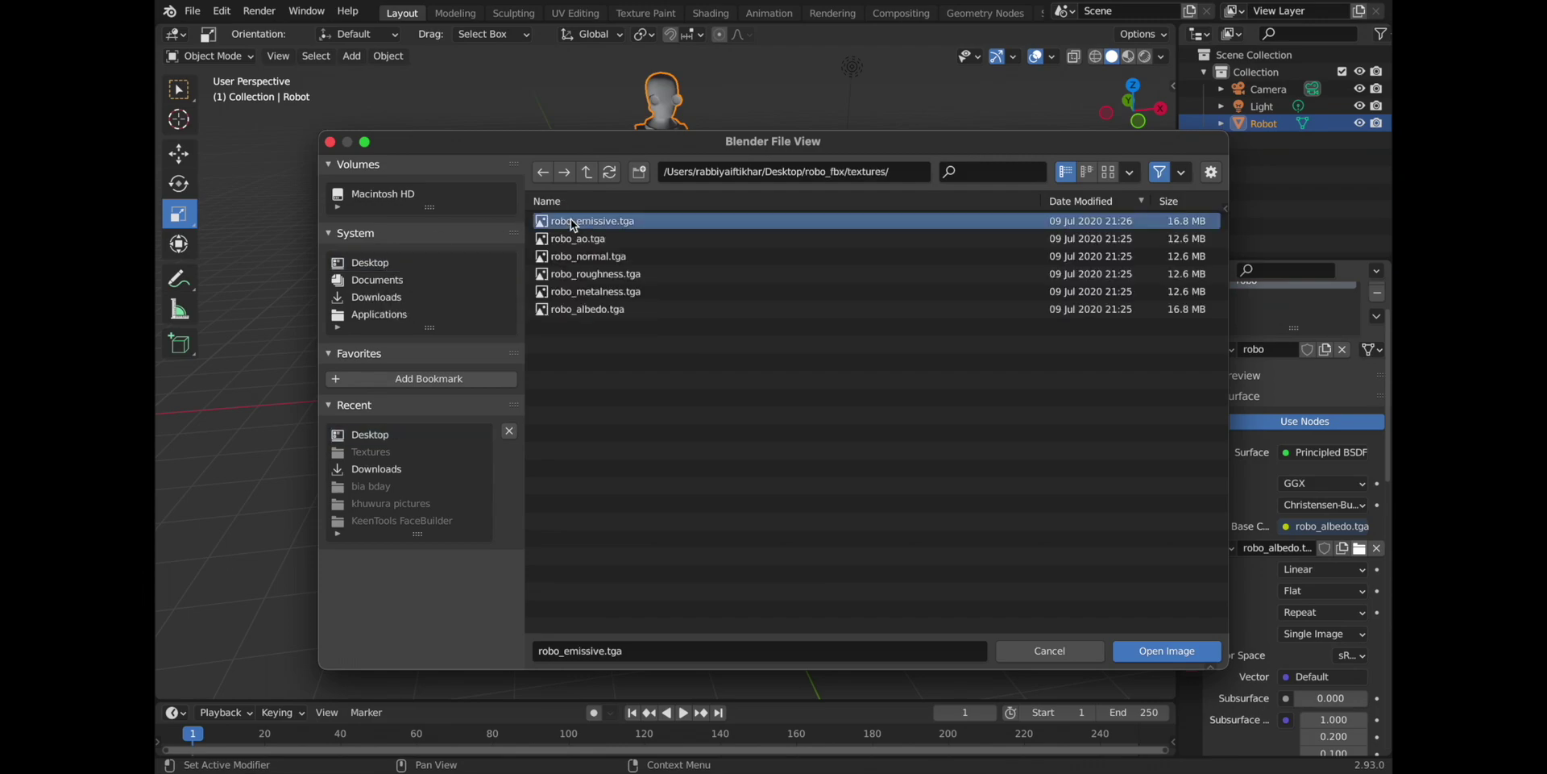
left_click(1167, 651)
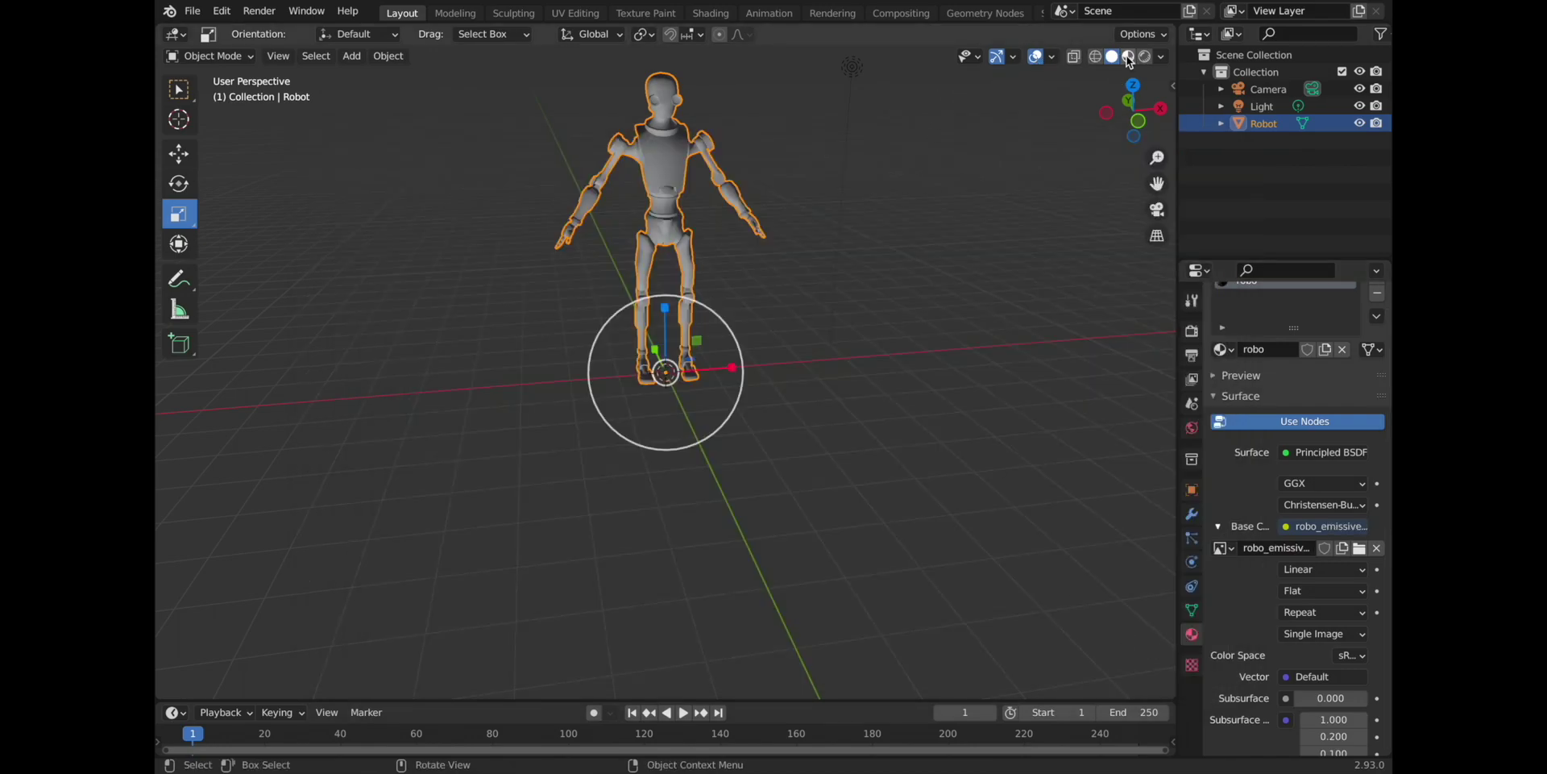
Step: Display the viewport in Material Preview shading and deselect the robot to check its texture
left_click(1129, 59)
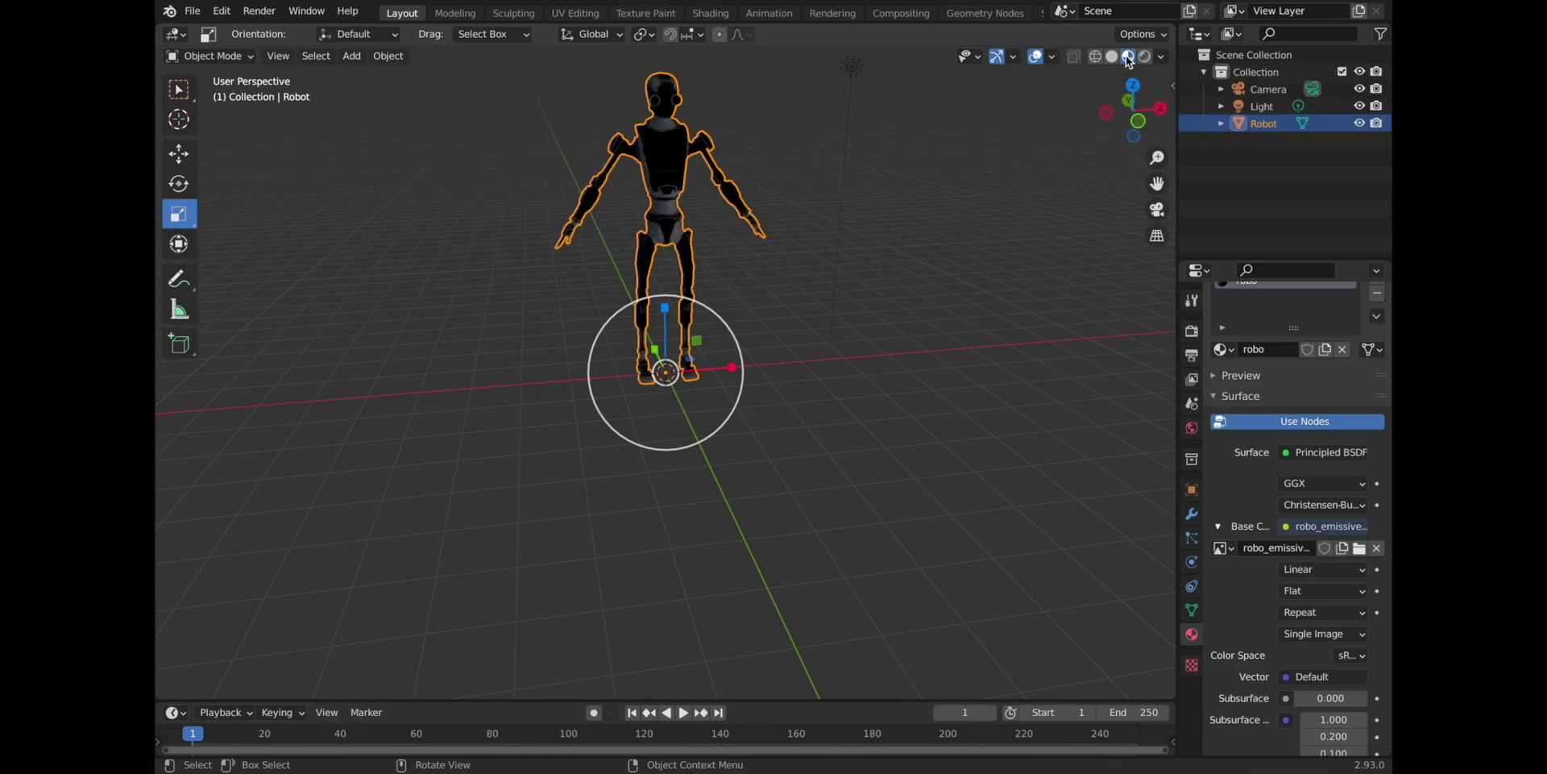
left_click(944, 272)
mouse_move(941, 272)
middle_mouse_down()
mouse_move(479, 271)
mouse_move(980, 287)
mouse_move(833, 297)
mouse_move(843, 263)
mouse_move(946, 282)
middle_mouse_up()
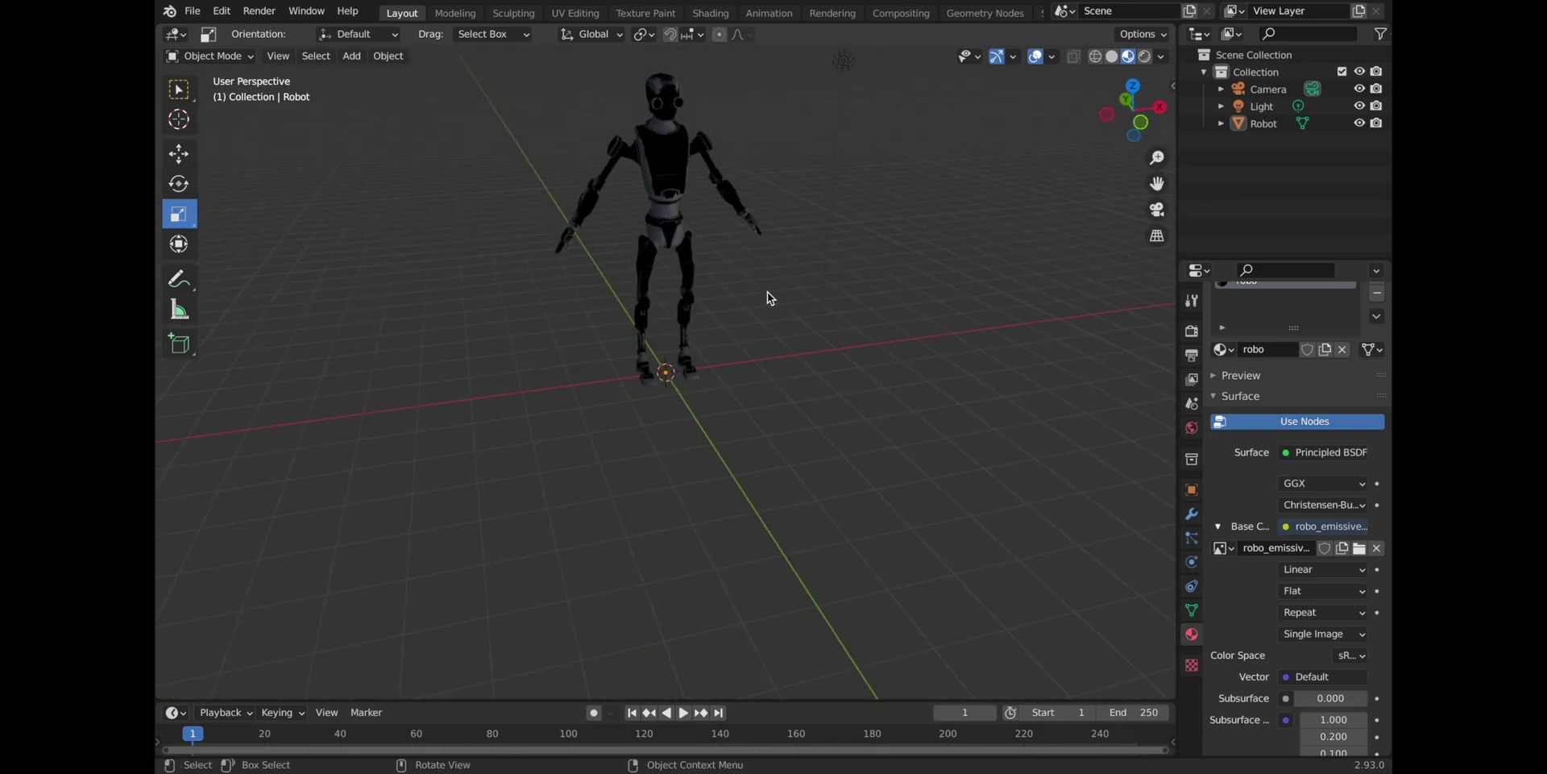
scroll(754, 249, "down", 1)
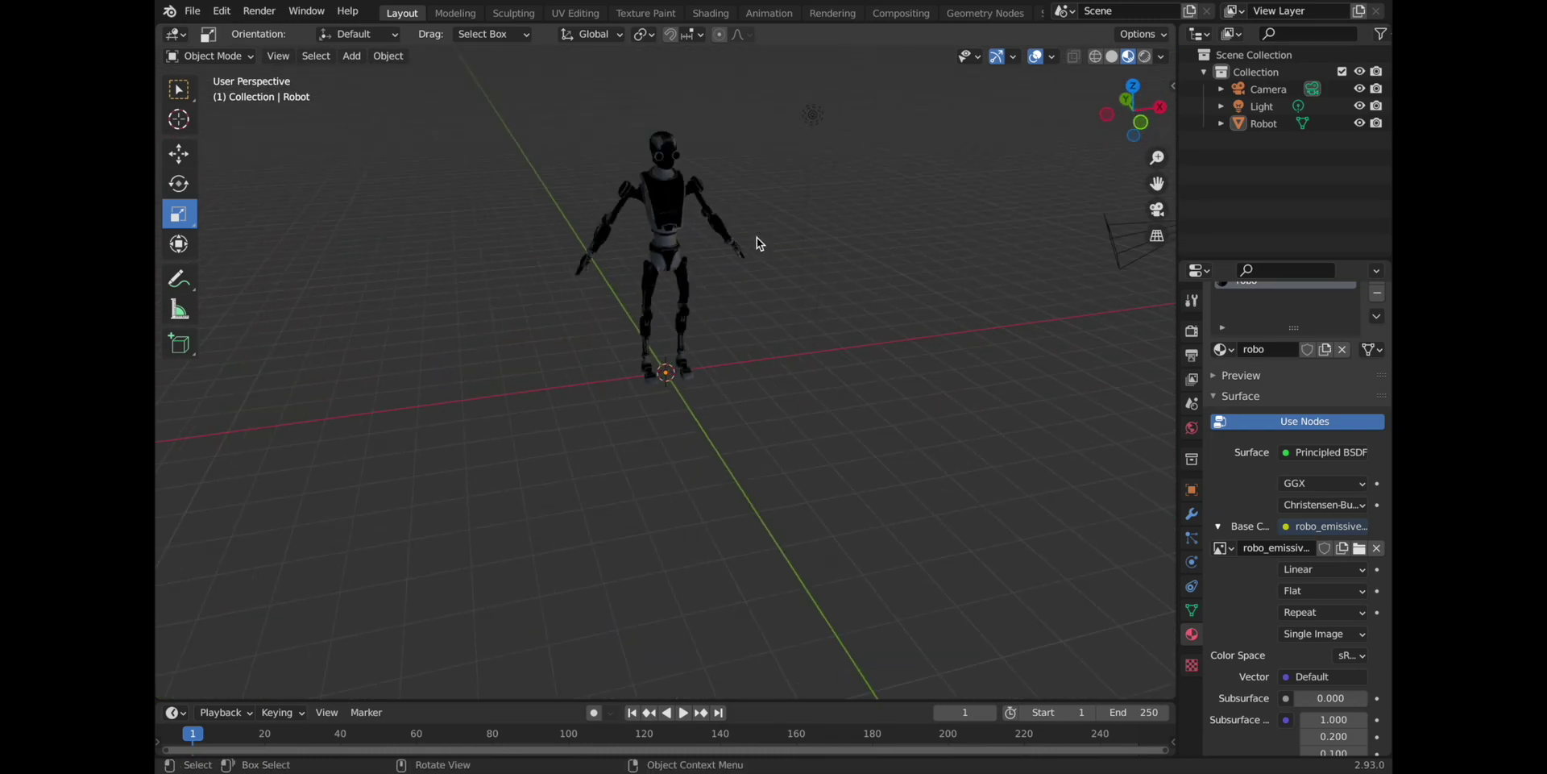
Step: Switch to the Shading workspace and examine the textured robot from the front, close up and from farther away
left_click(714, 14)
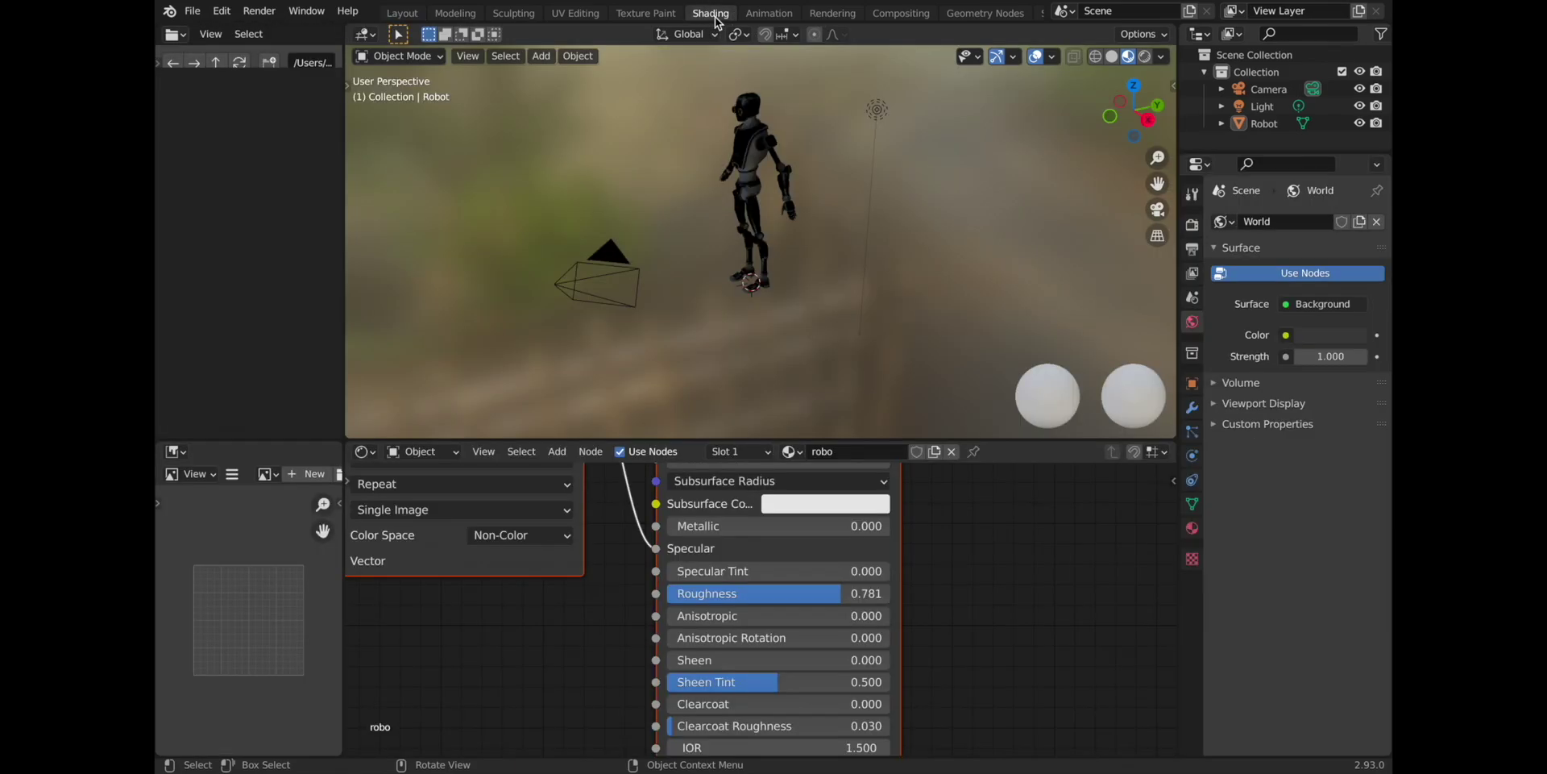
mouse_move(777, 293)
middle_mouse_down()
mouse_move(927, 297)
mouse_move(882, 285)
middle_mouse_up()
scroll(873, 283, "up", 6)
scroll(873, 286, "down", 5)
middle_click_drag(874, 282, 818, 288)
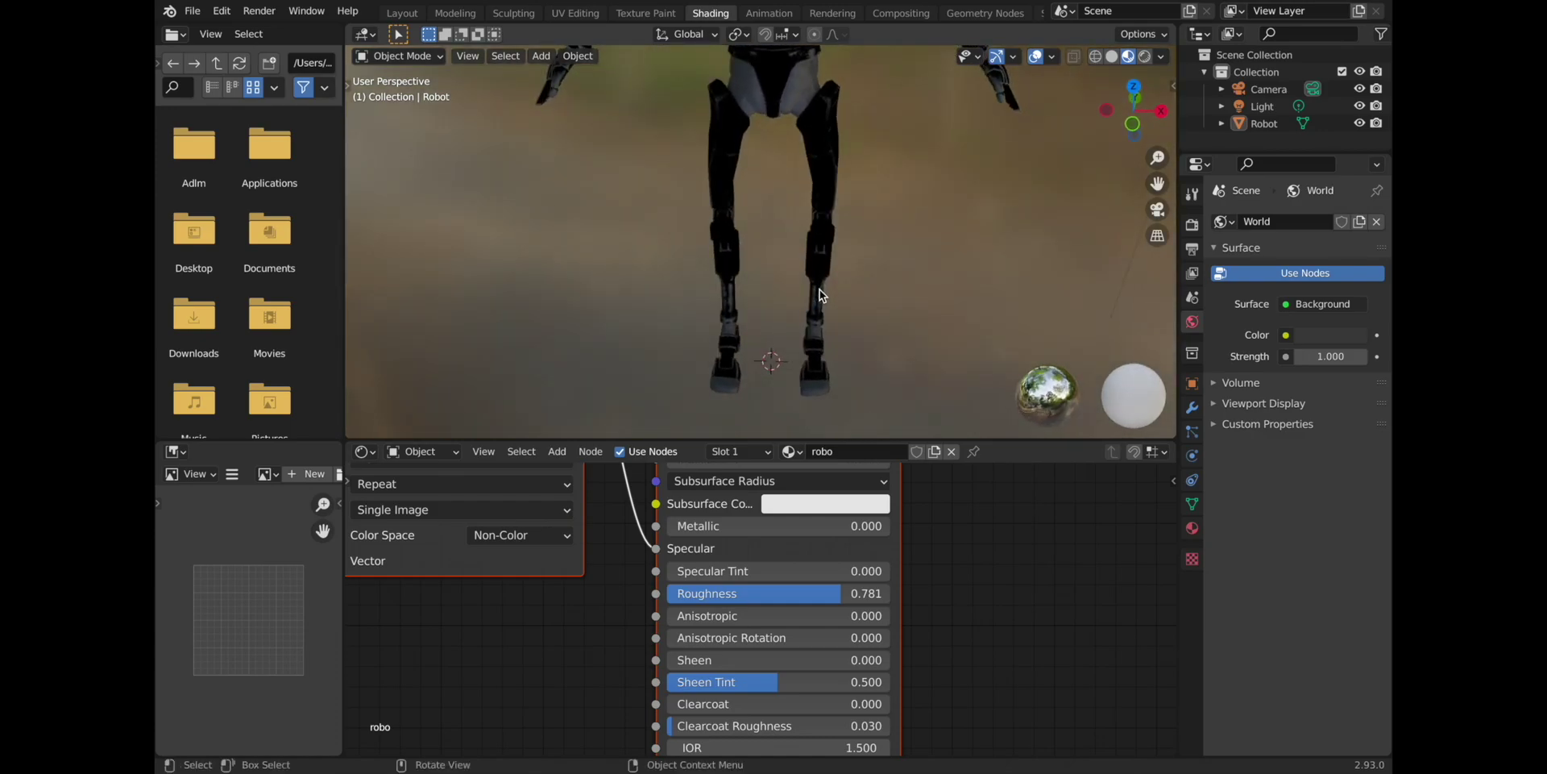
scroll(818, 288, "down", 5)
scroll(819, 288, "up", 2)
scroll(819, 289, "up", 3)
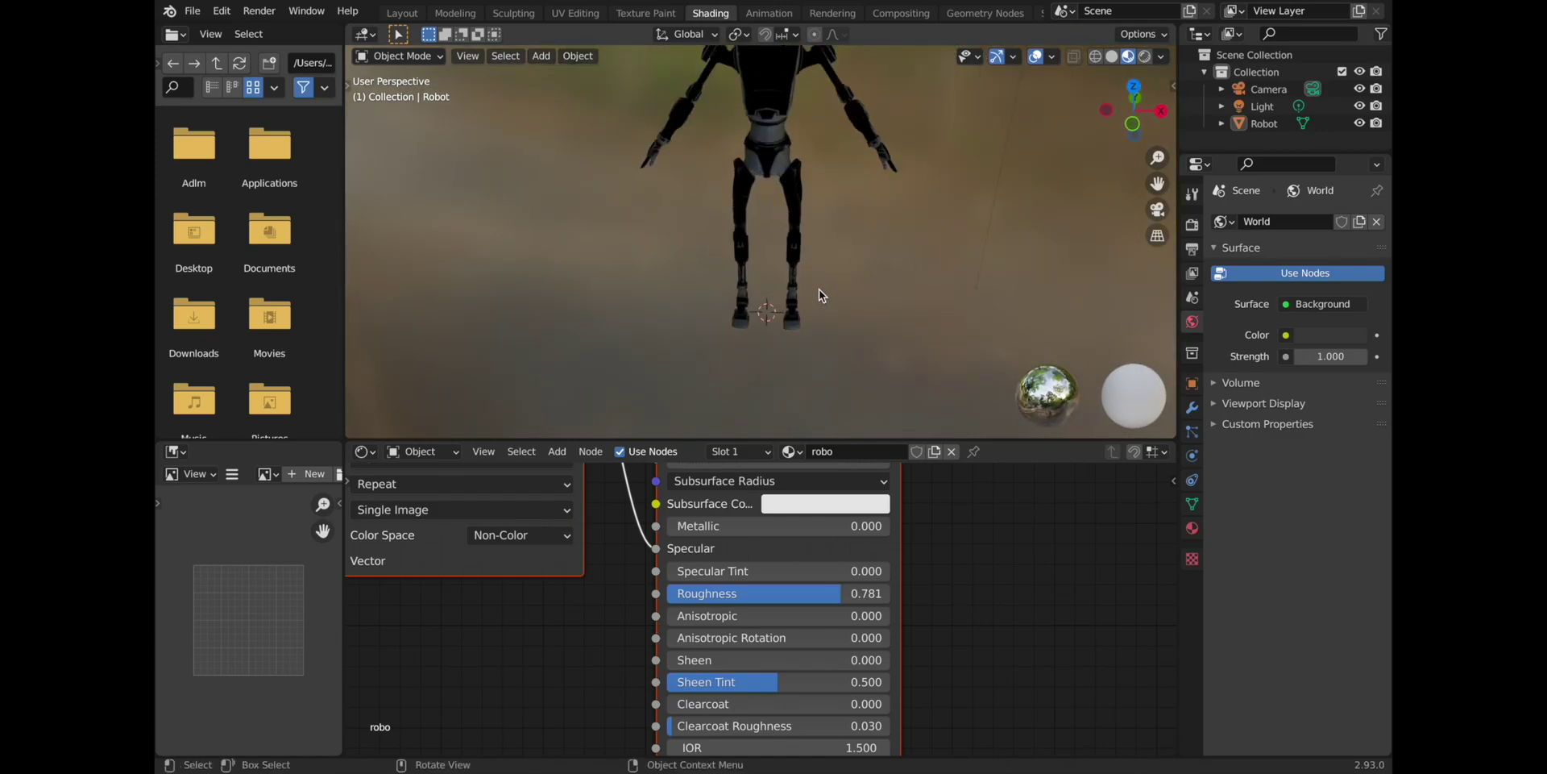
middle_click_drag(861, 256, 913, 243)
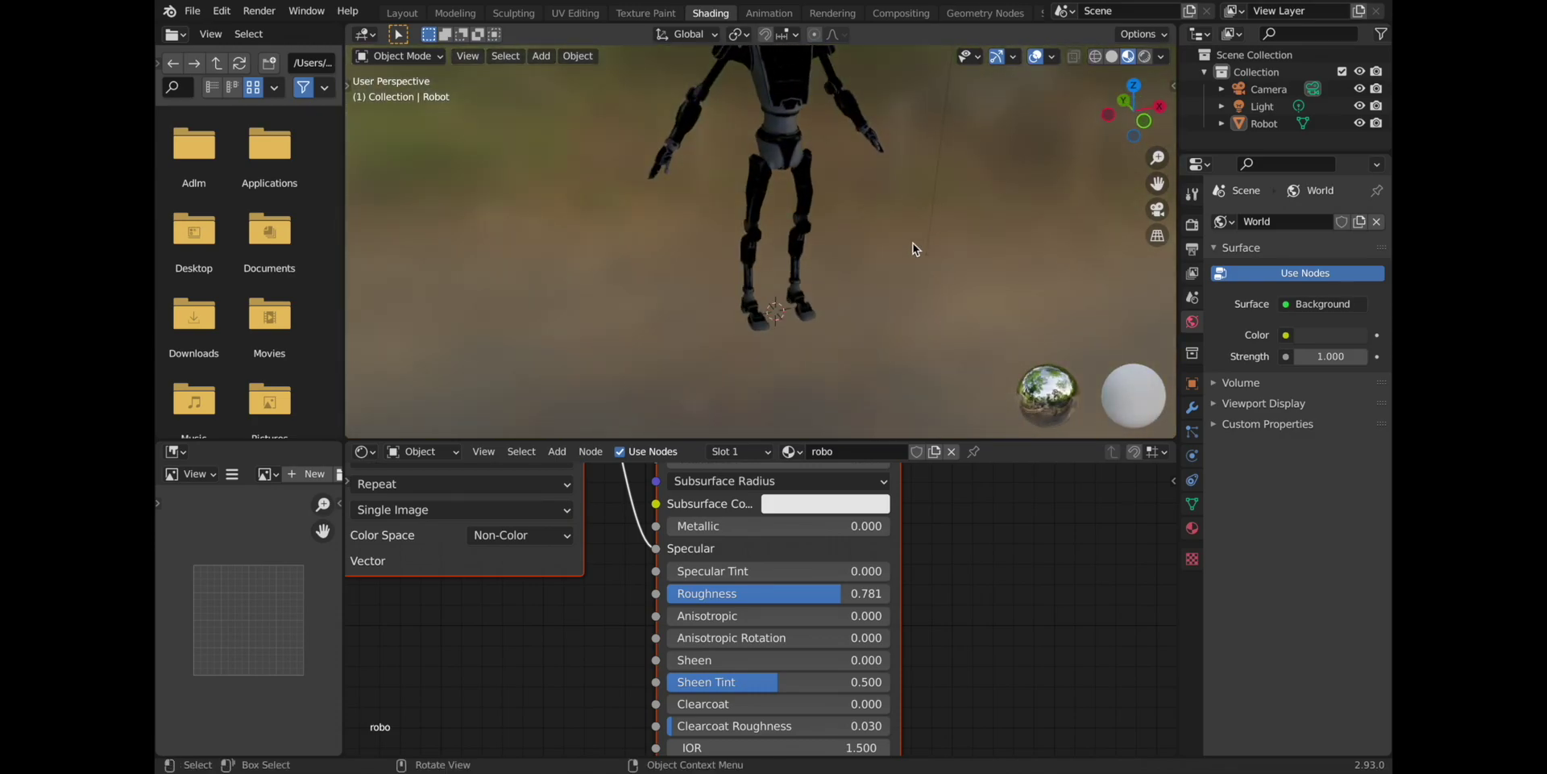
Step: Take the Blender window out of full screen
mouse_move(213, 12)
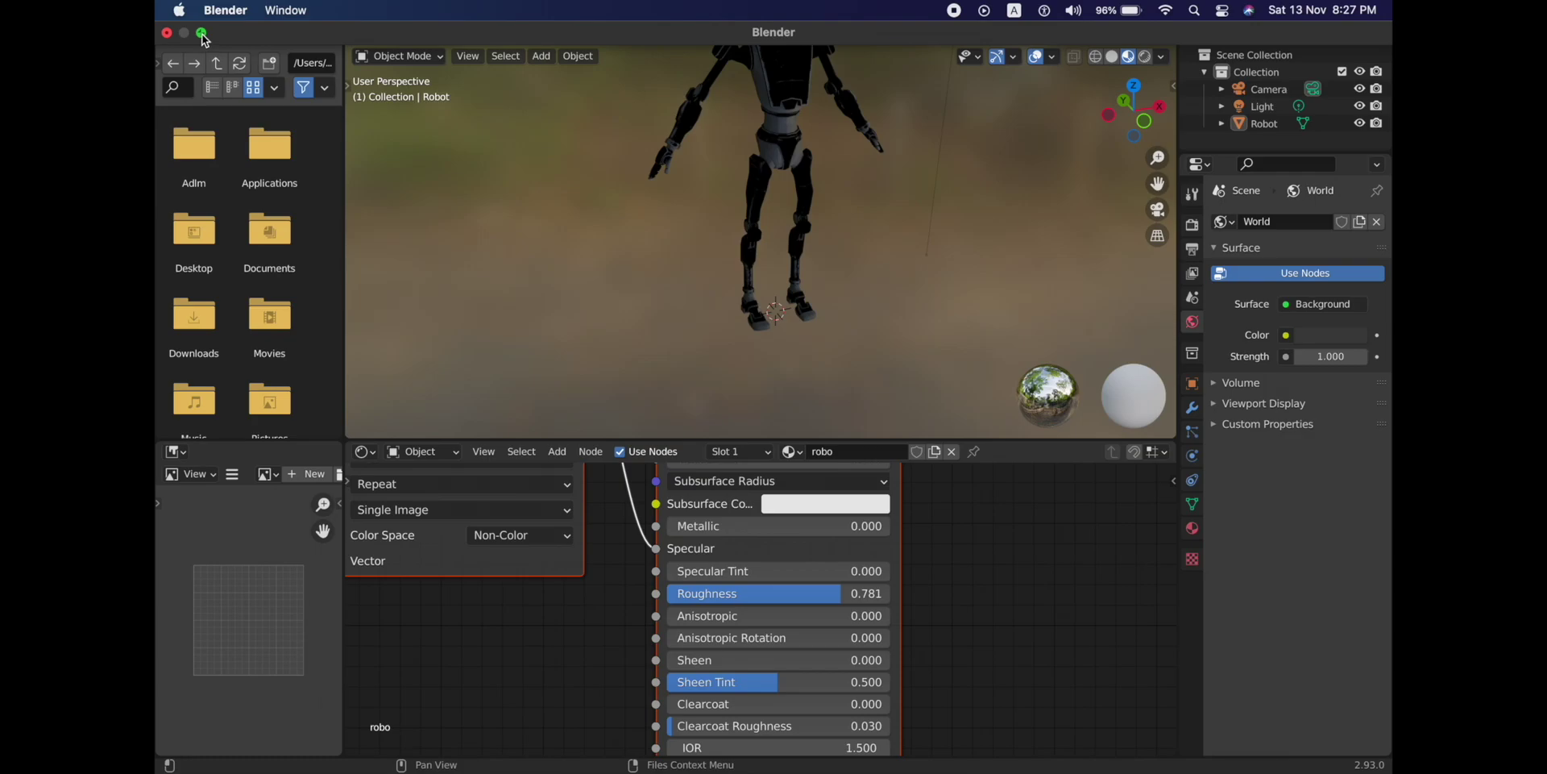
left_click(202, 34)
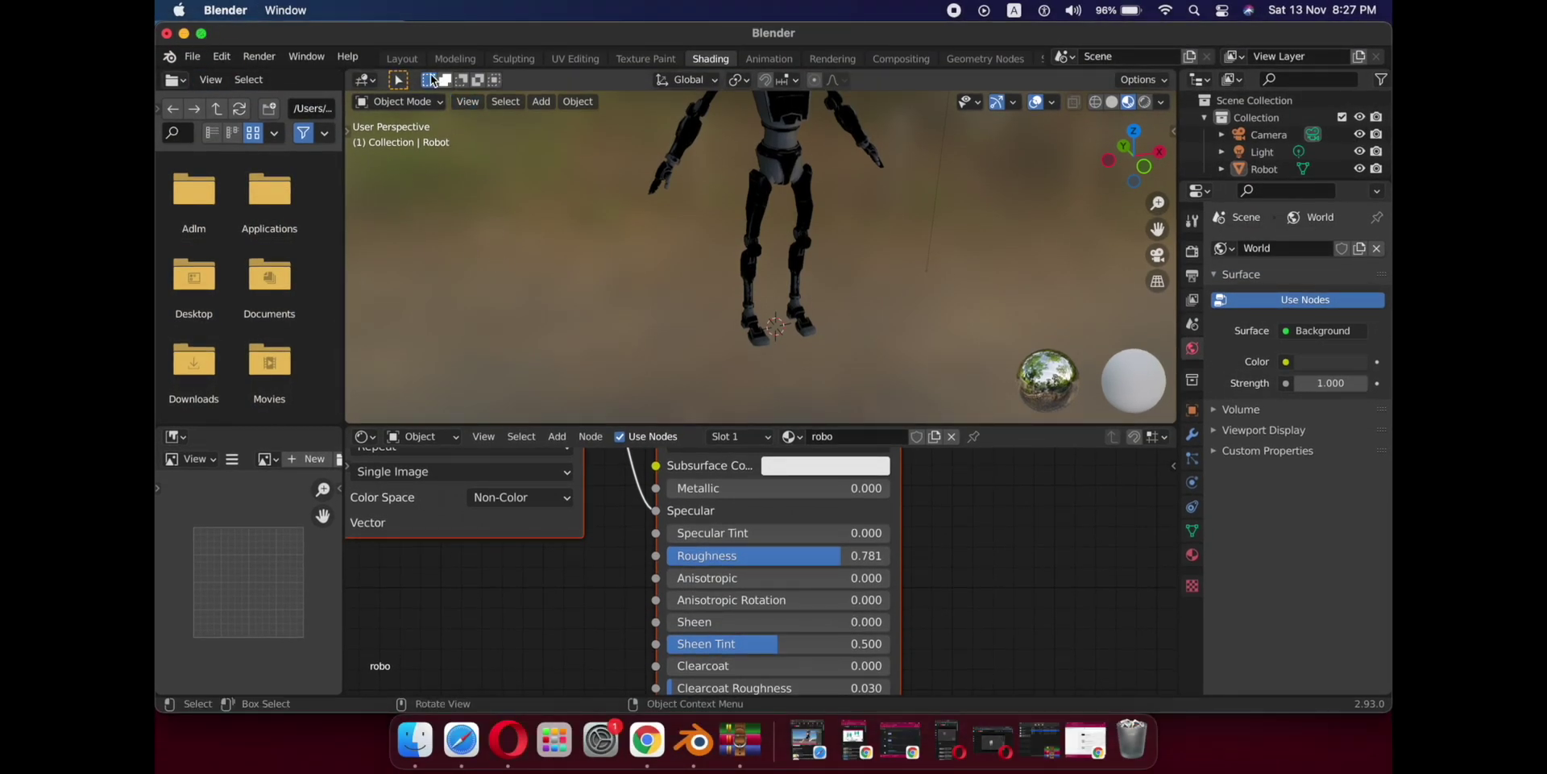